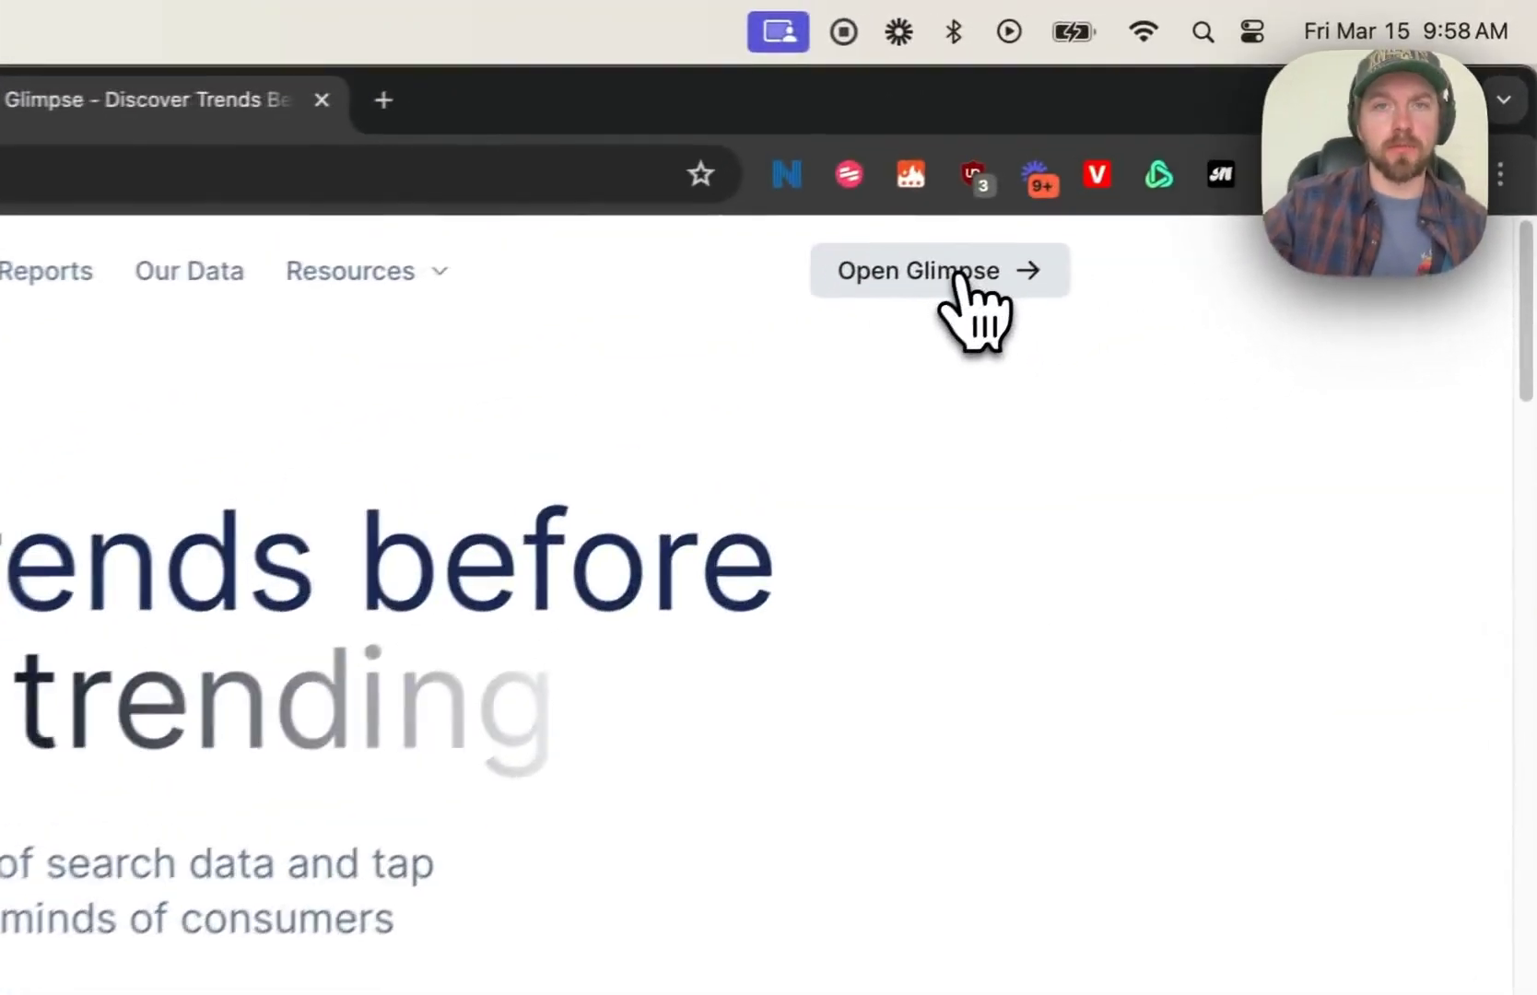
Step: Search 'mavely' in Glimpse-enhanced Google Trends to show its 5-year volume chart with 2K monthly searches
left_click(1230, 141)
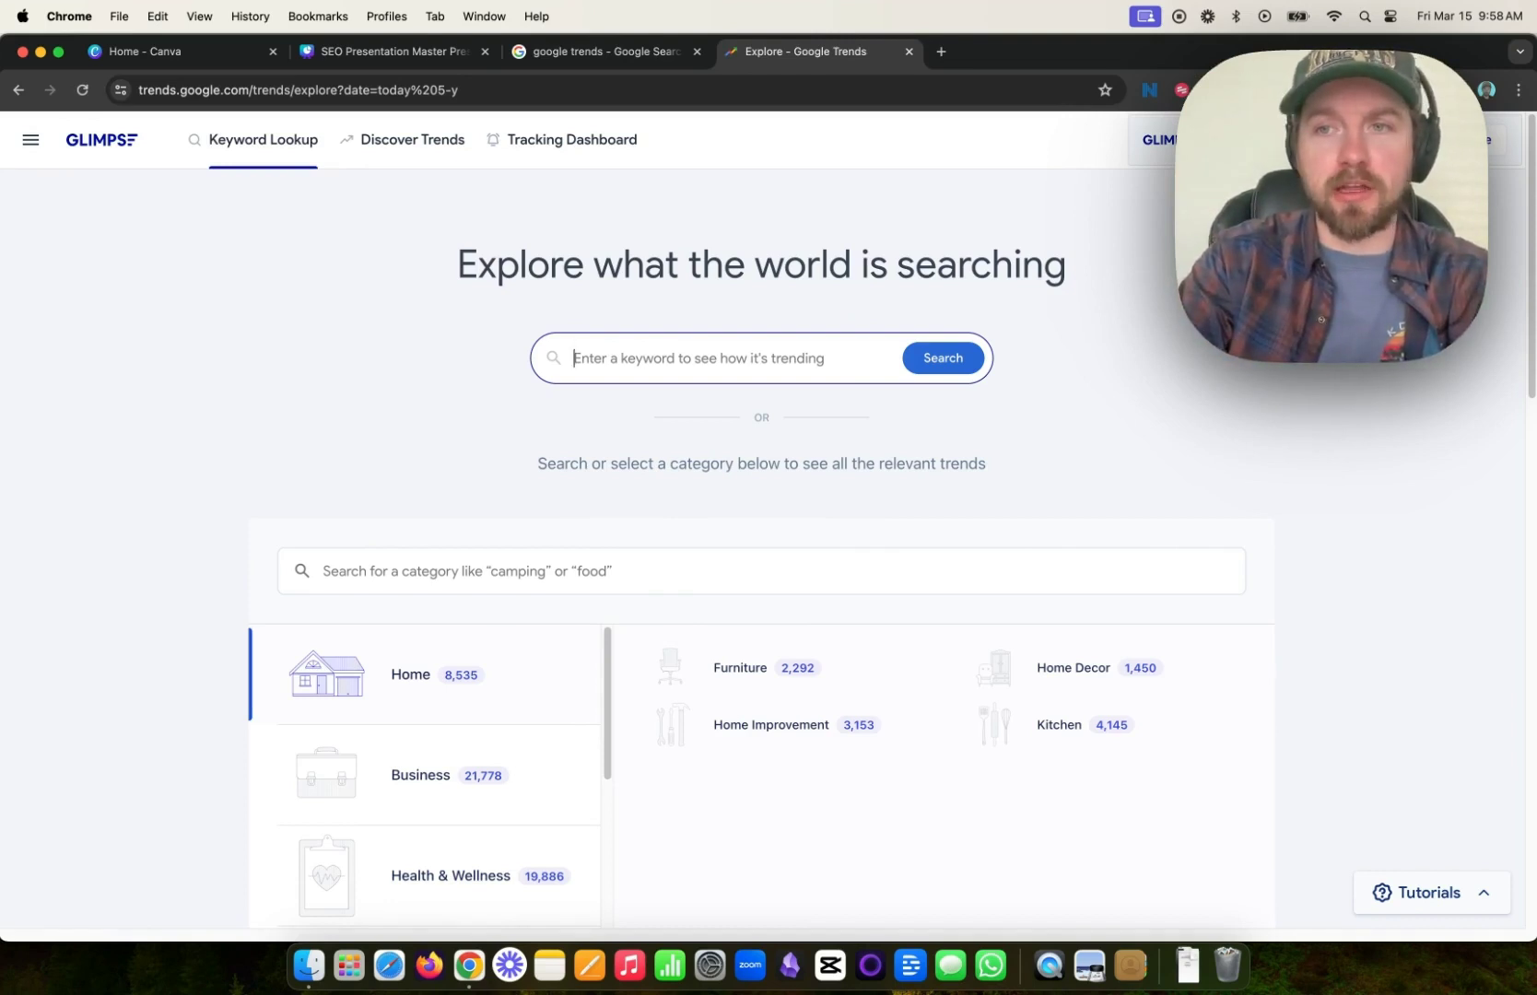
type("mavely")
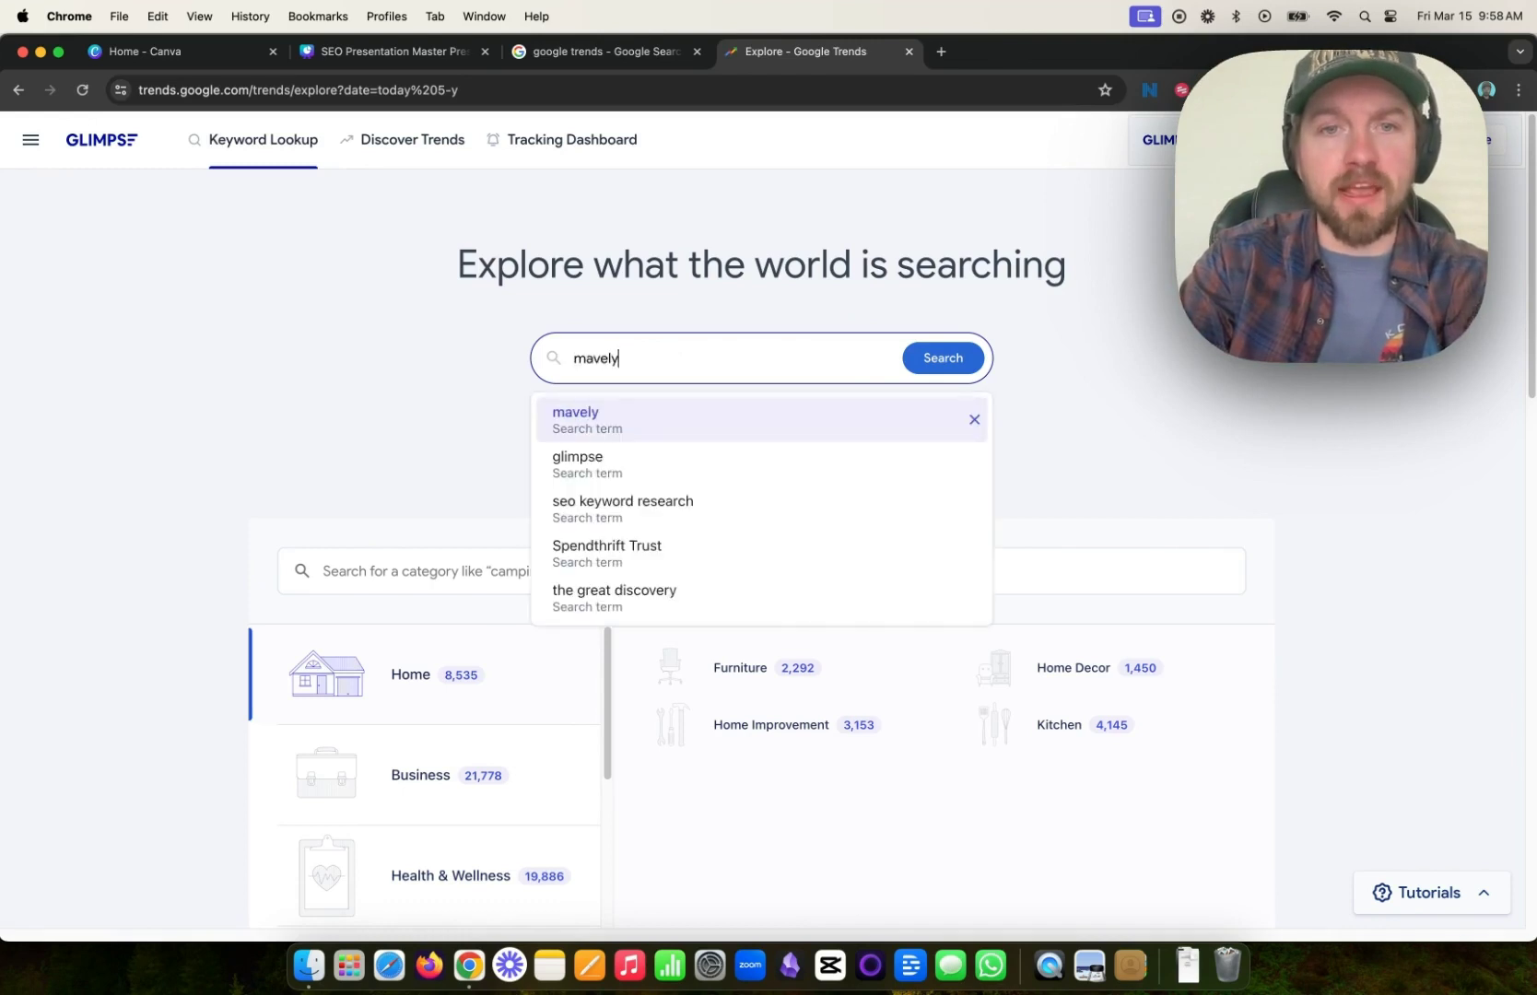
left_click(774, 433)
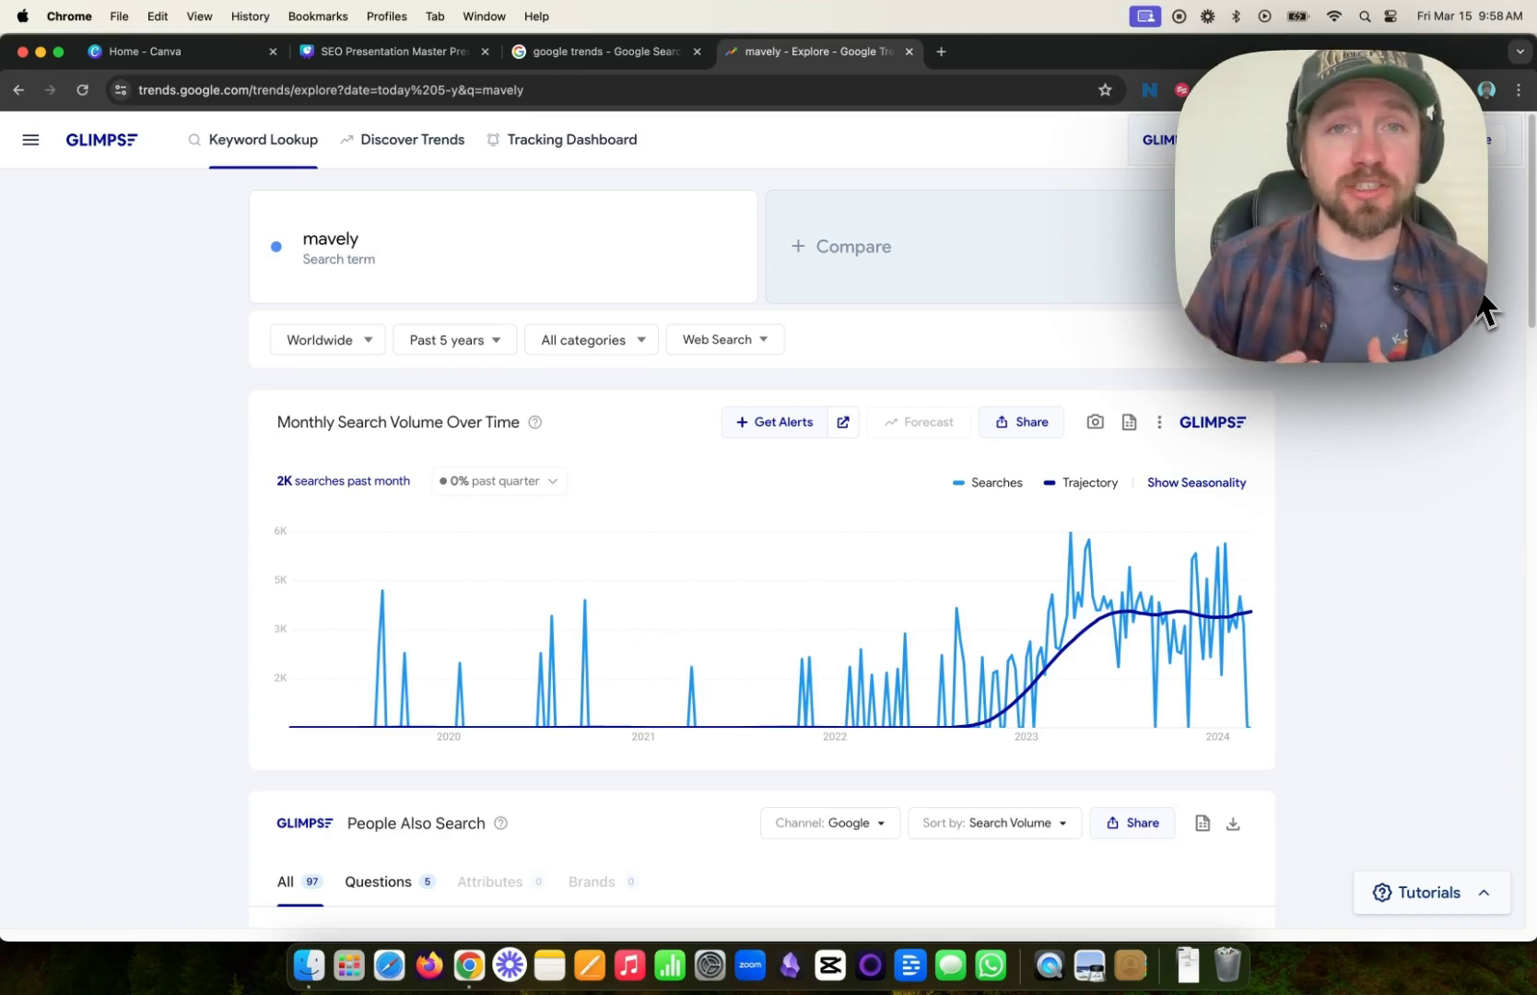
Step: Close the plain Google Trends window and review Glimpse's mavely channel, region and related data
scroll(1186, 395, "down", 20)
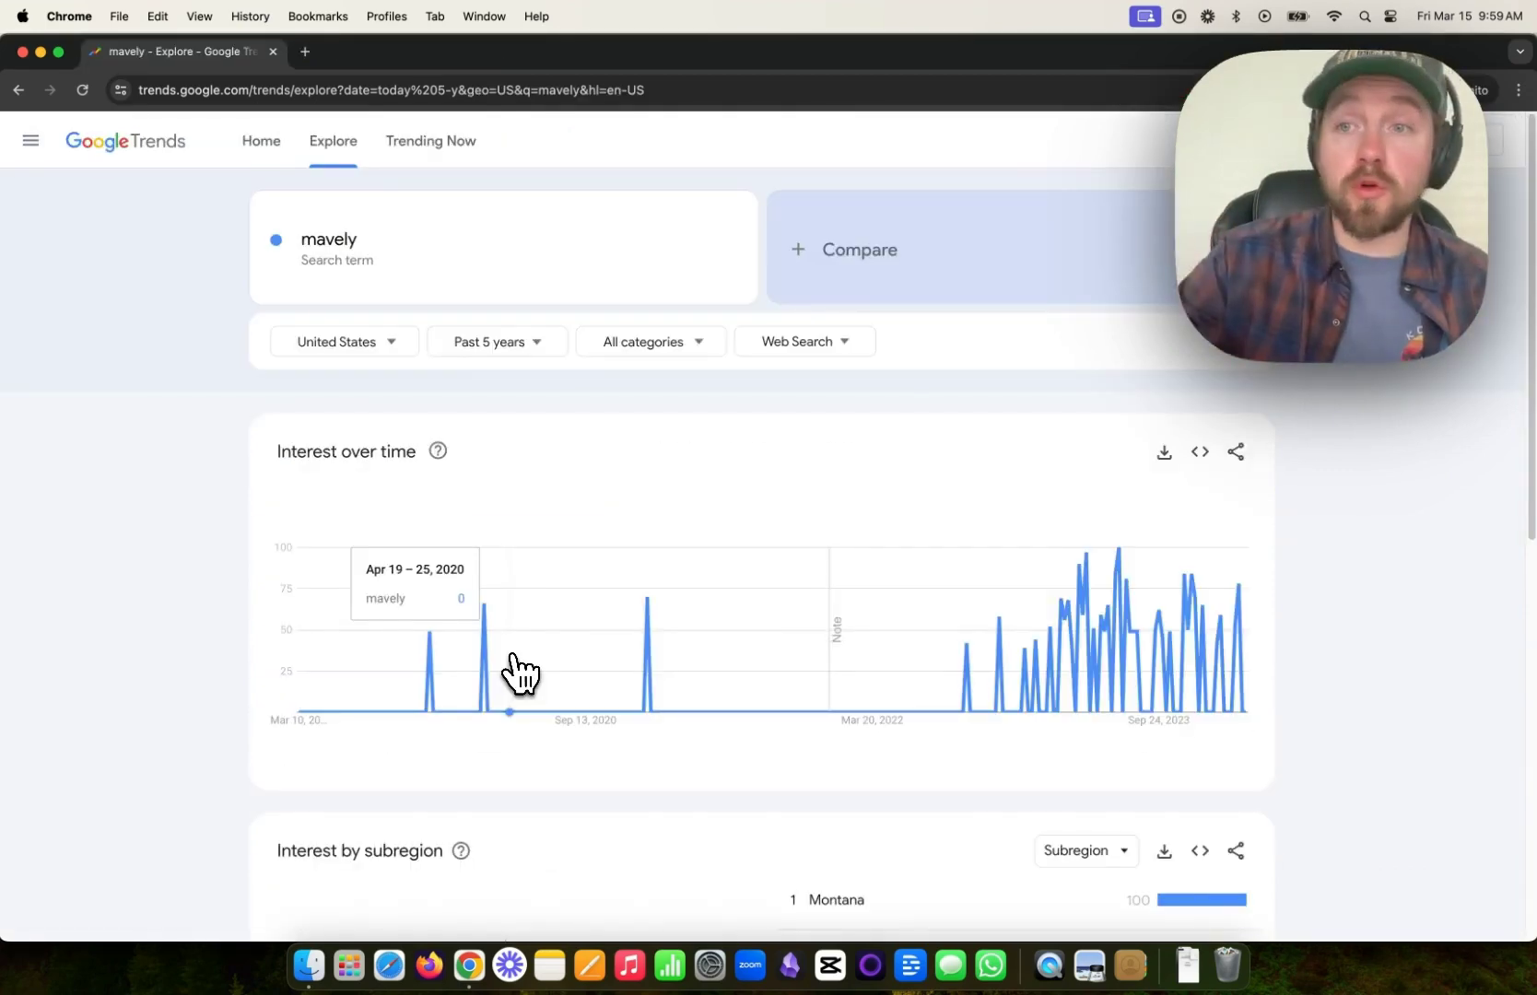
scroll(516, 673, "down", 10)
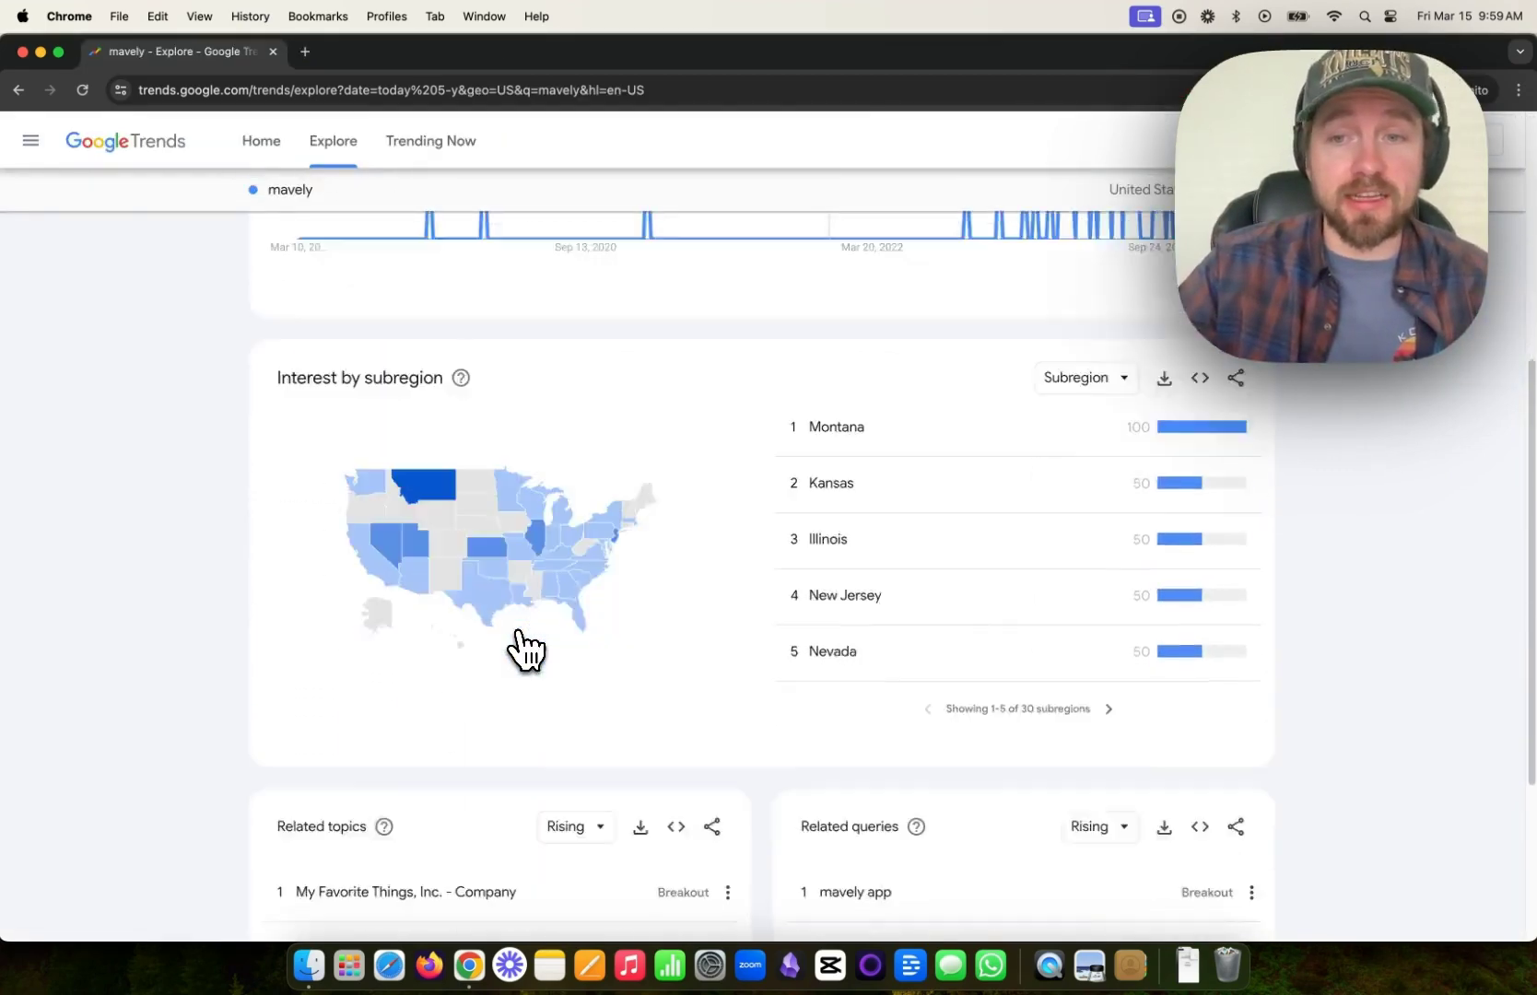
scroll(525, 649, "up", 10)
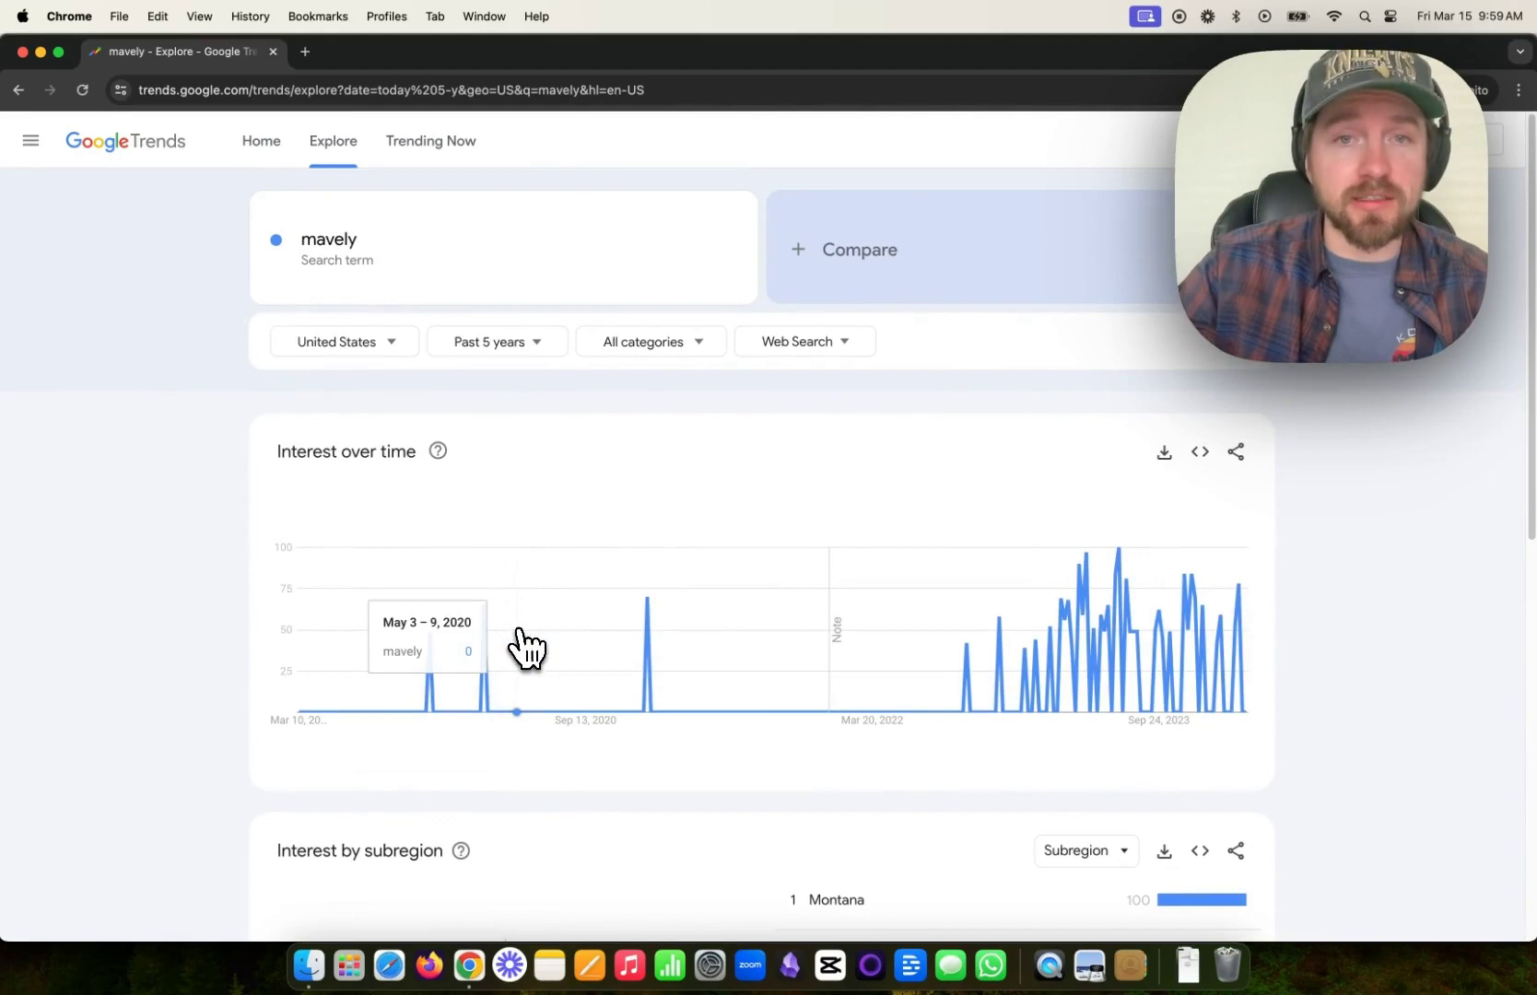
left_click(22, 52)
scroll(630, 387, "down", 4)
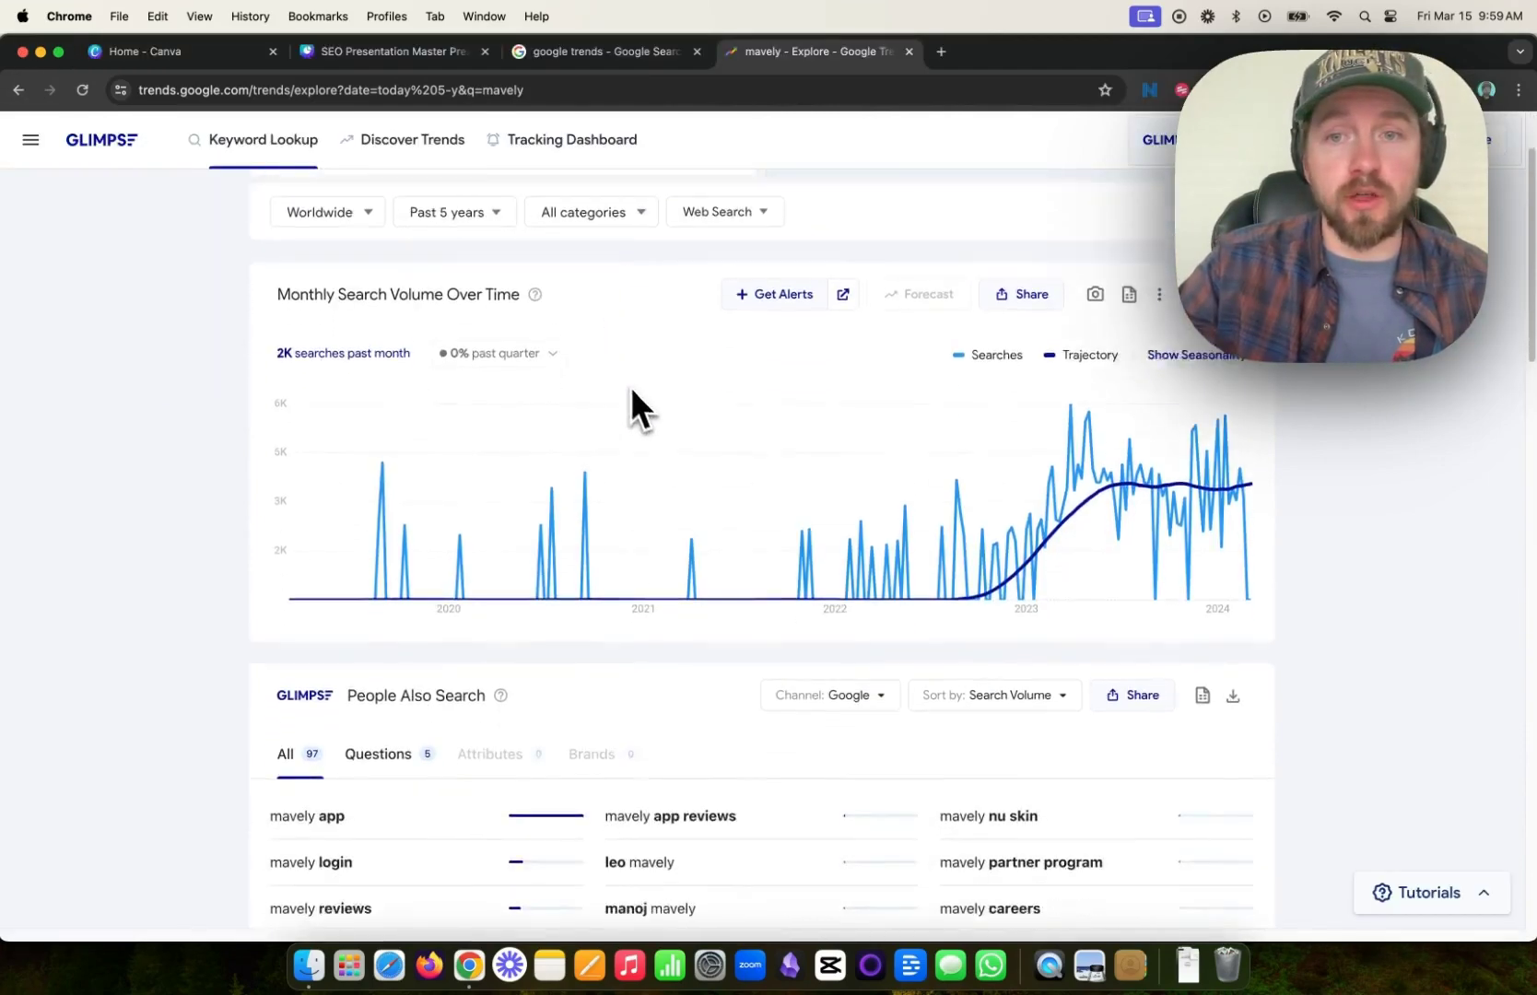
scroll(651, 414, "down", 10)
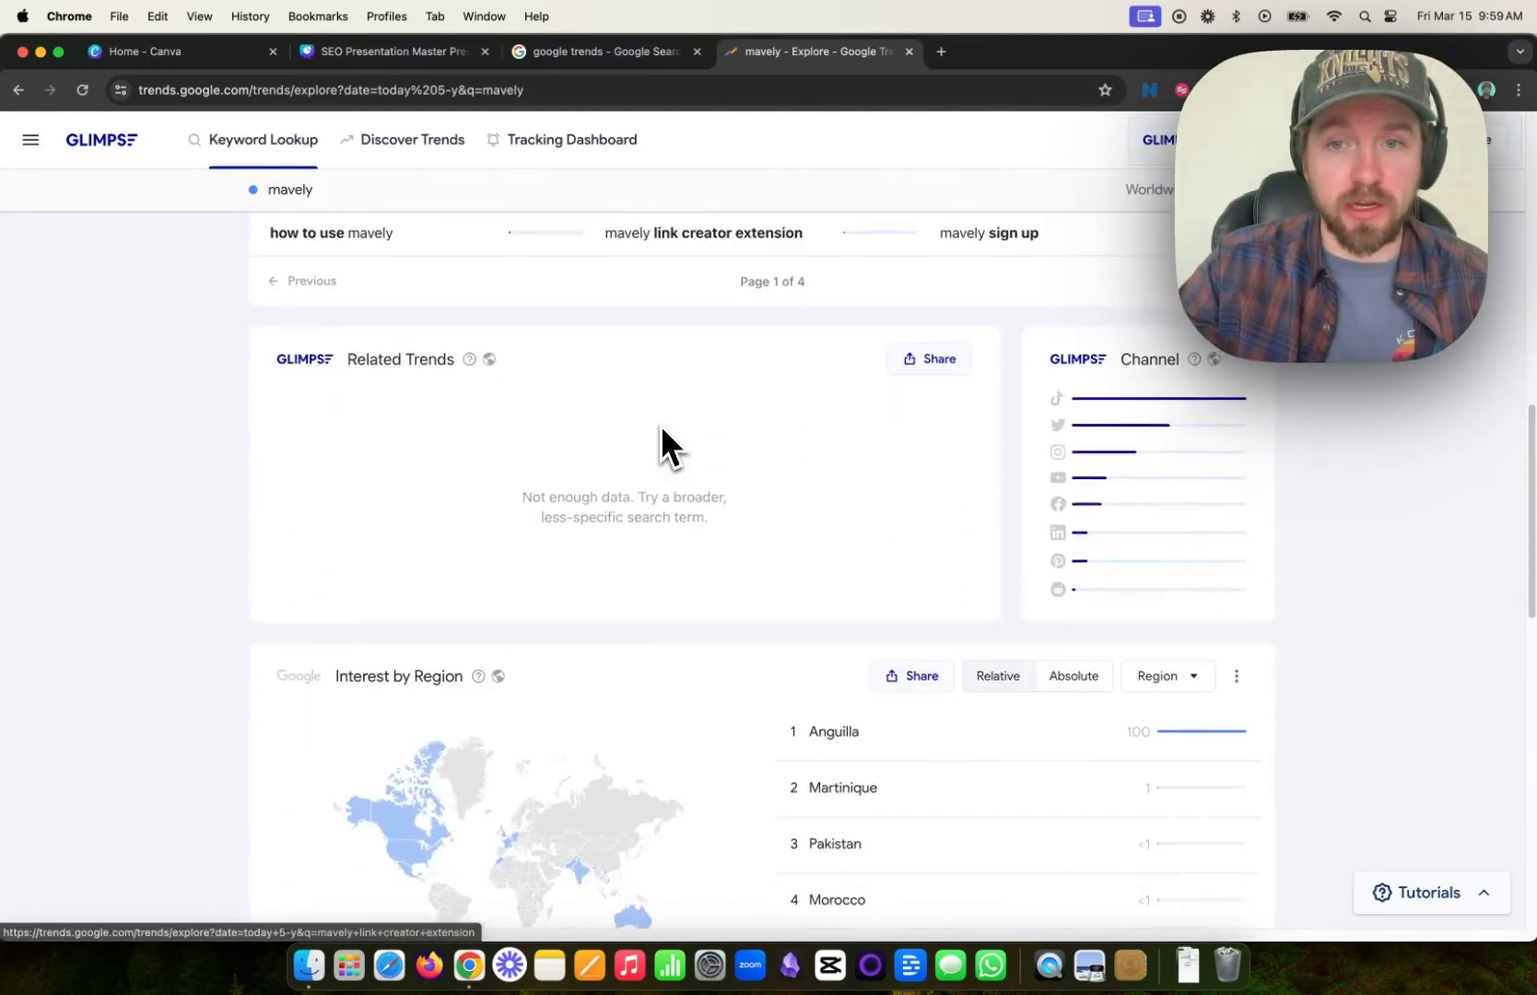
scroll(661, 433, "down", 10)
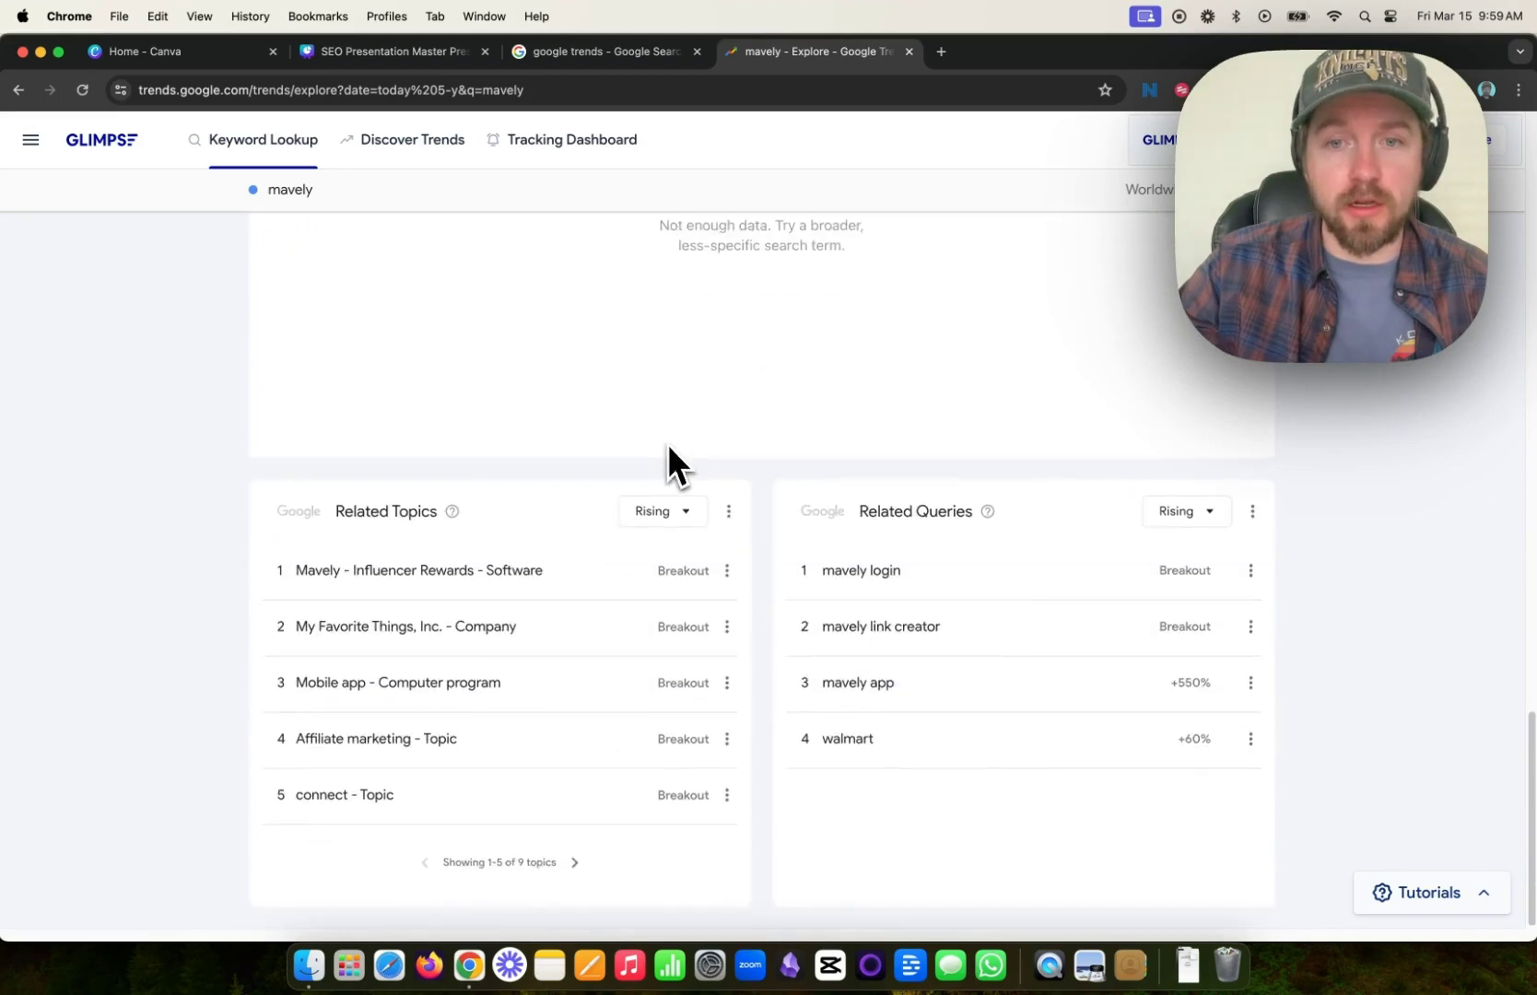
scroll(665, 441, "up", 15)
scroll(670, 443, "up", 8)
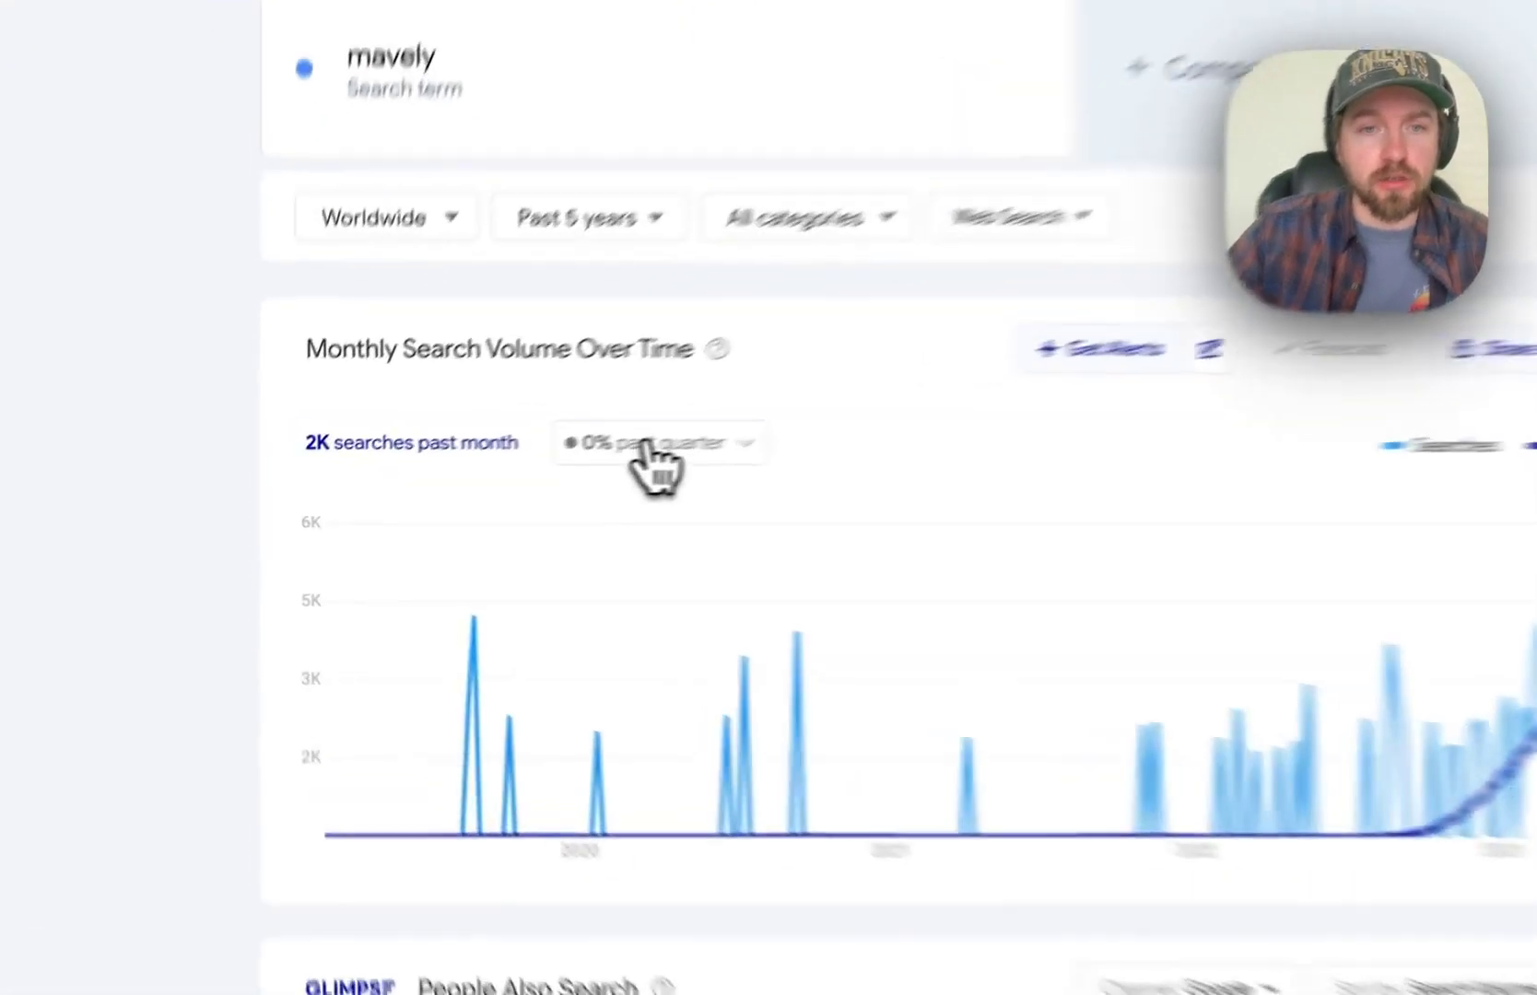
Step: Turn on Show Seasonality for mavely's chart, revealing a Low / No Seasonality rating
left_click(497, 480)
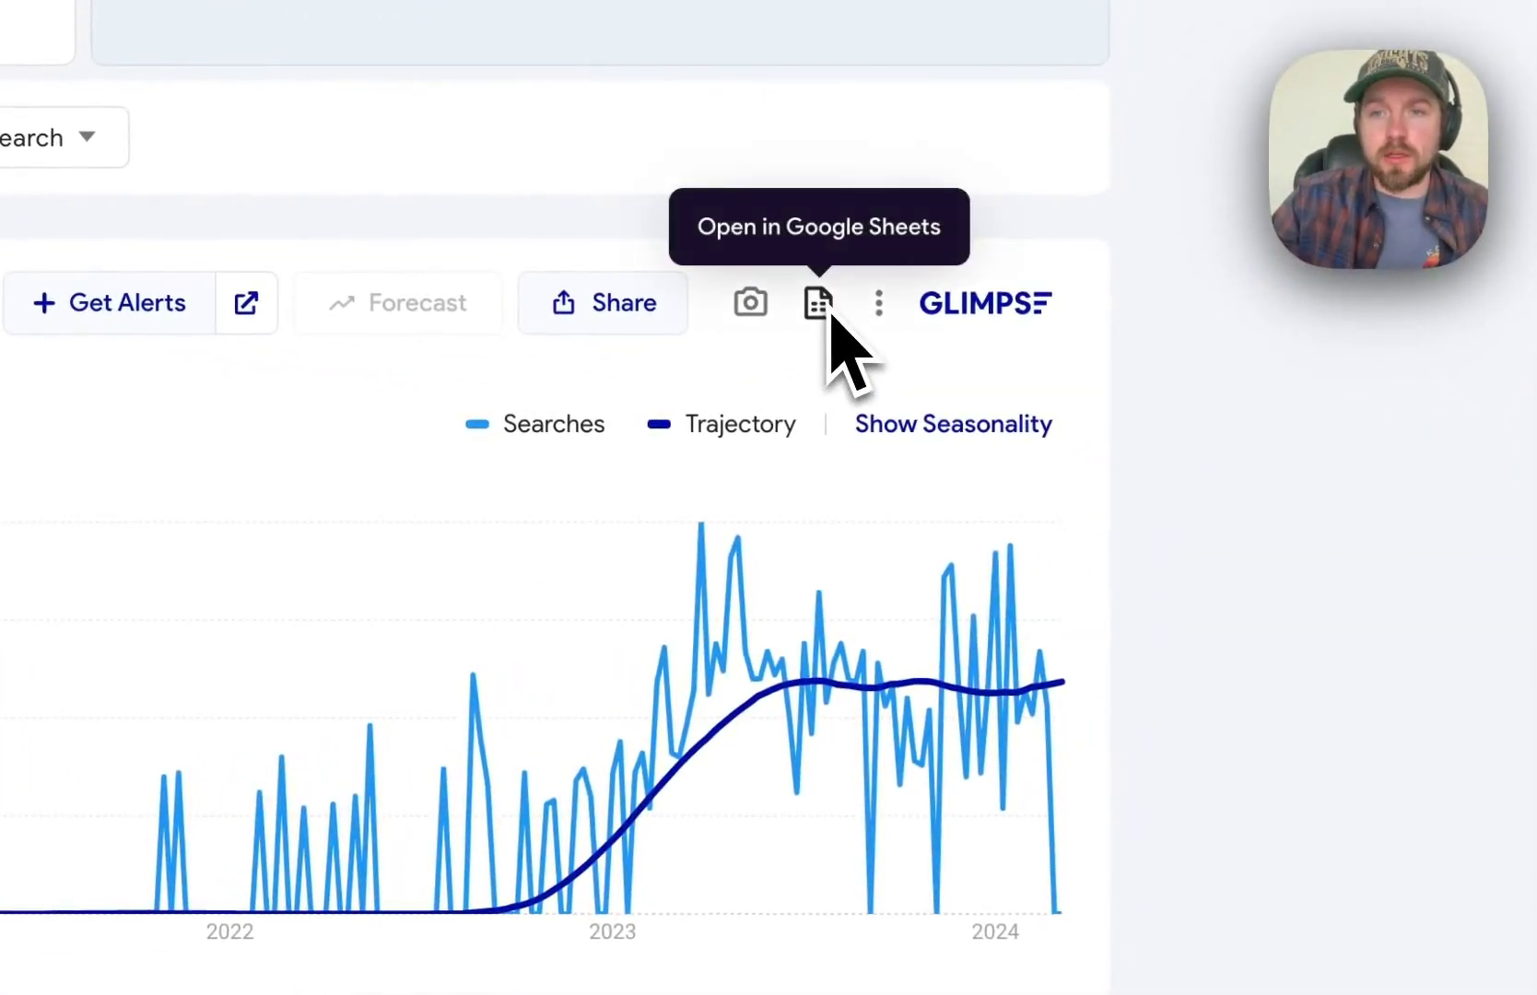
left_click(882, 312)
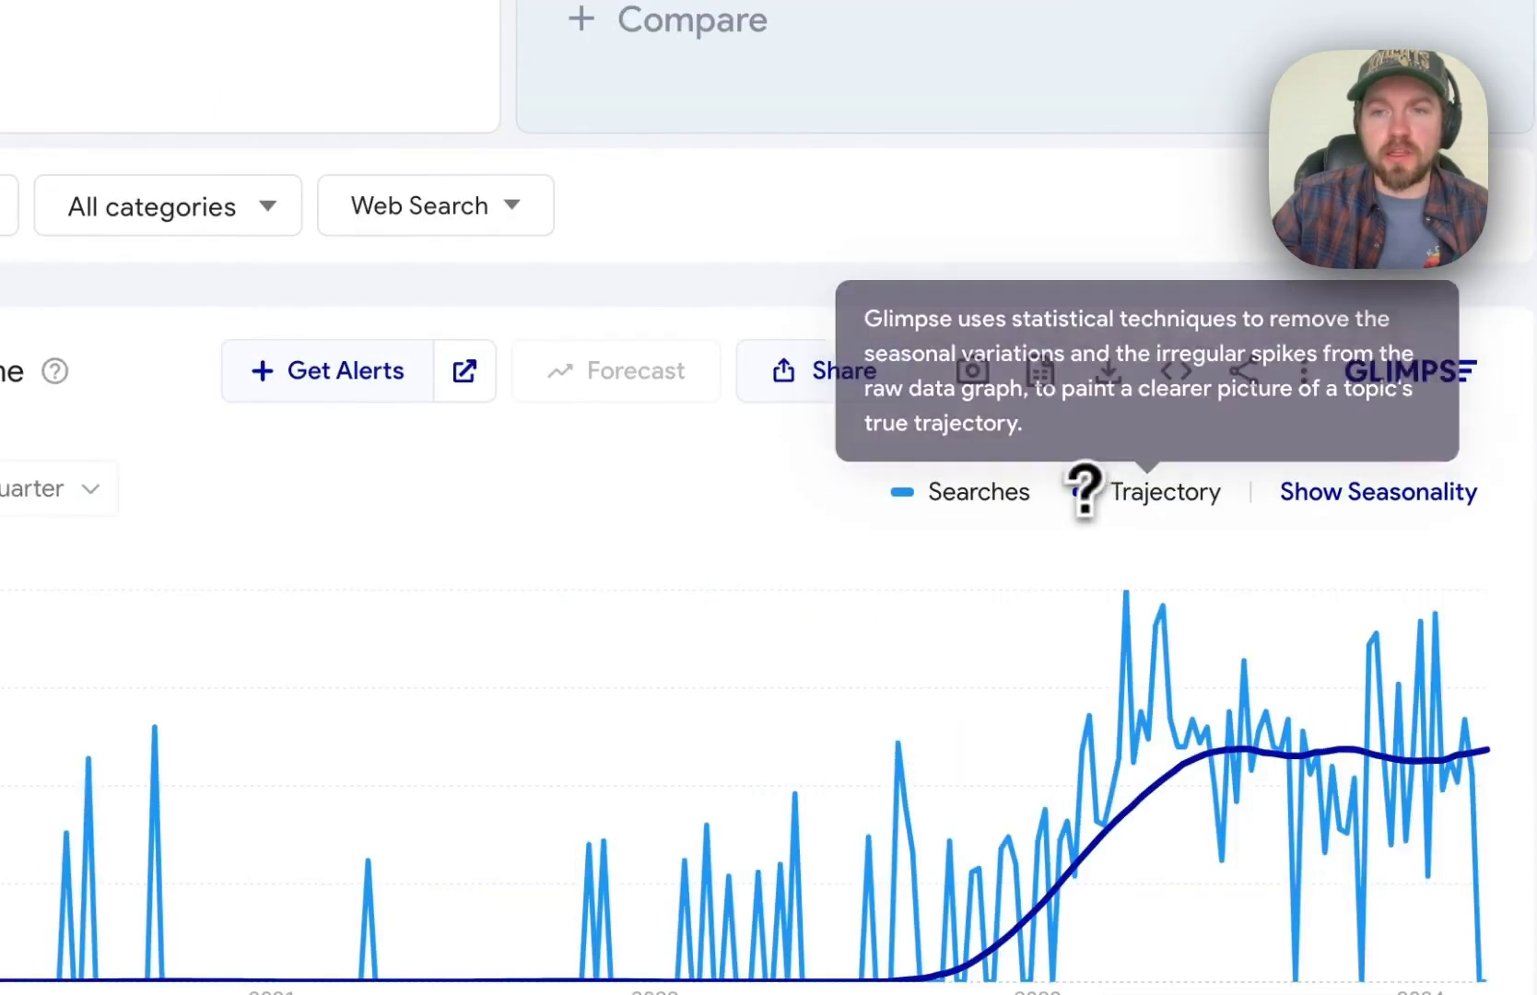
left_click_drag(677, 423, 792, 424)
left_click_drag(785, 357, 790, 360)
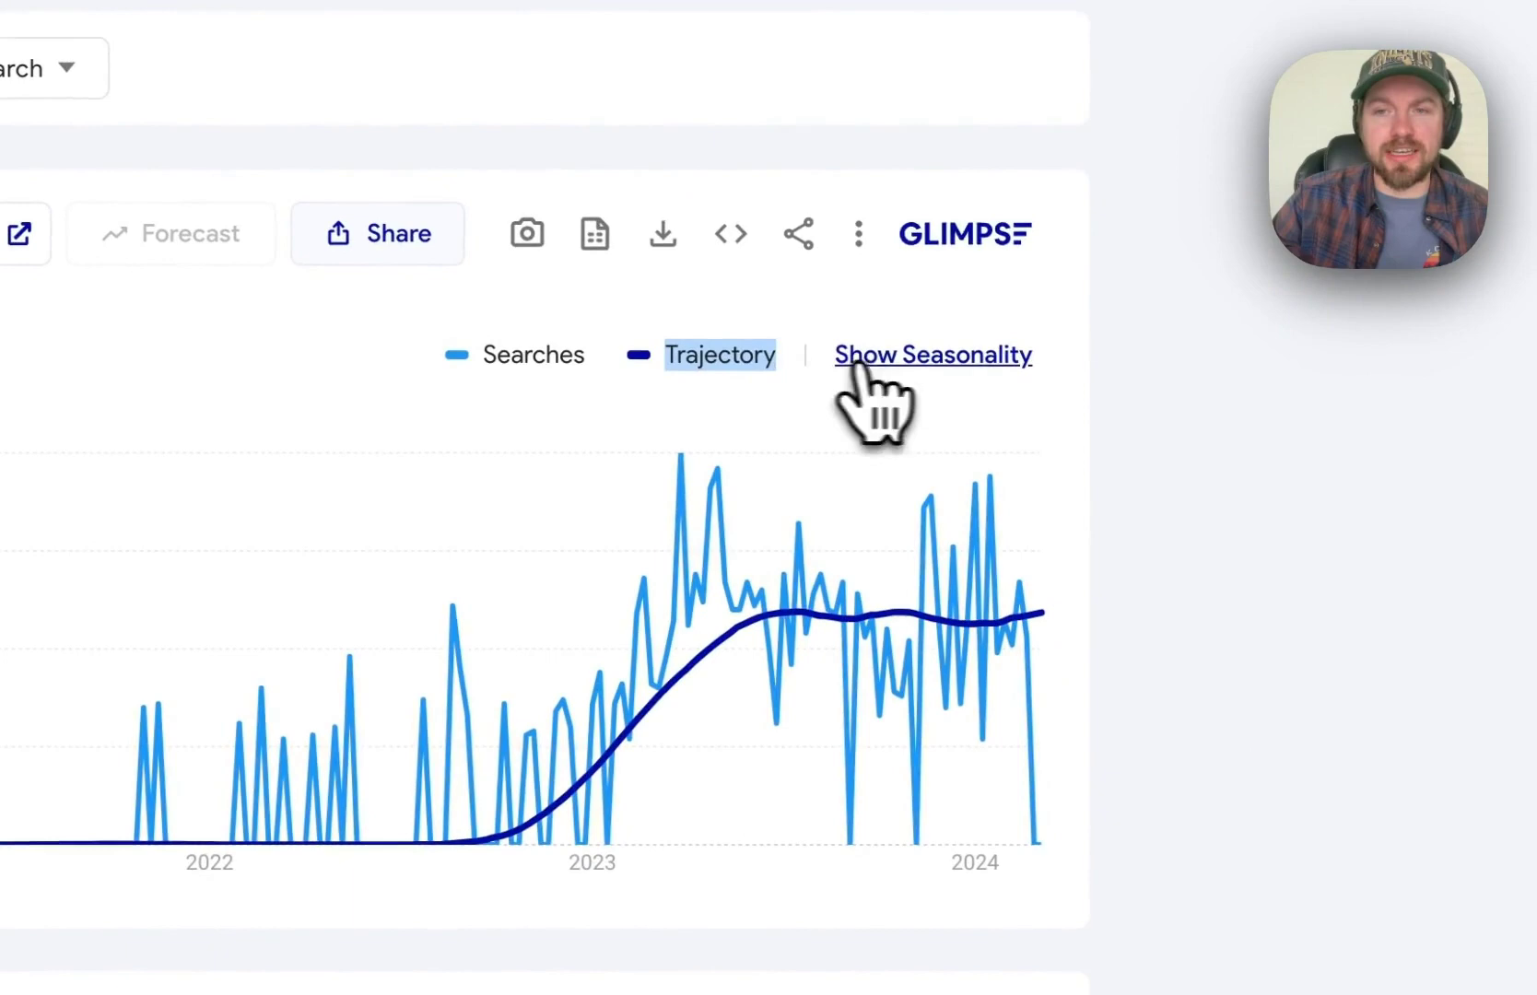
left_click(886, 362)
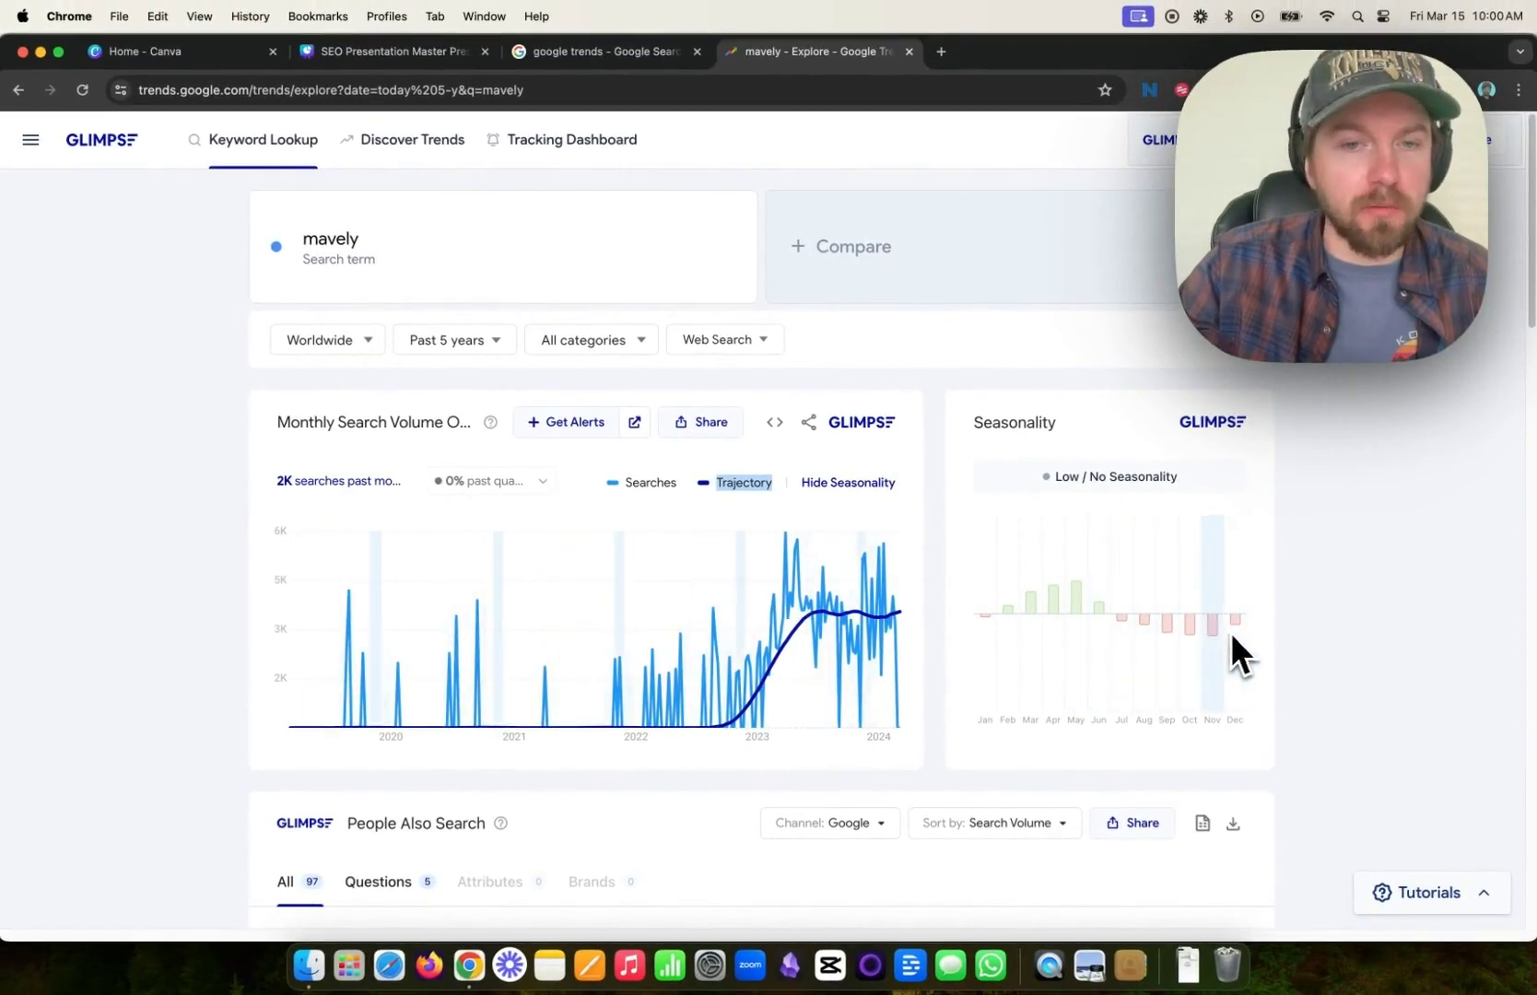
Step: Hide seasonality and browse mavely's 97 People Also Search keywords, including its 5 questions
left_click(848, 482)
scroll(875, 521, "down", 3)
scroll(874, 521, "down", 8)
scroll(867, 514, "up", 2)
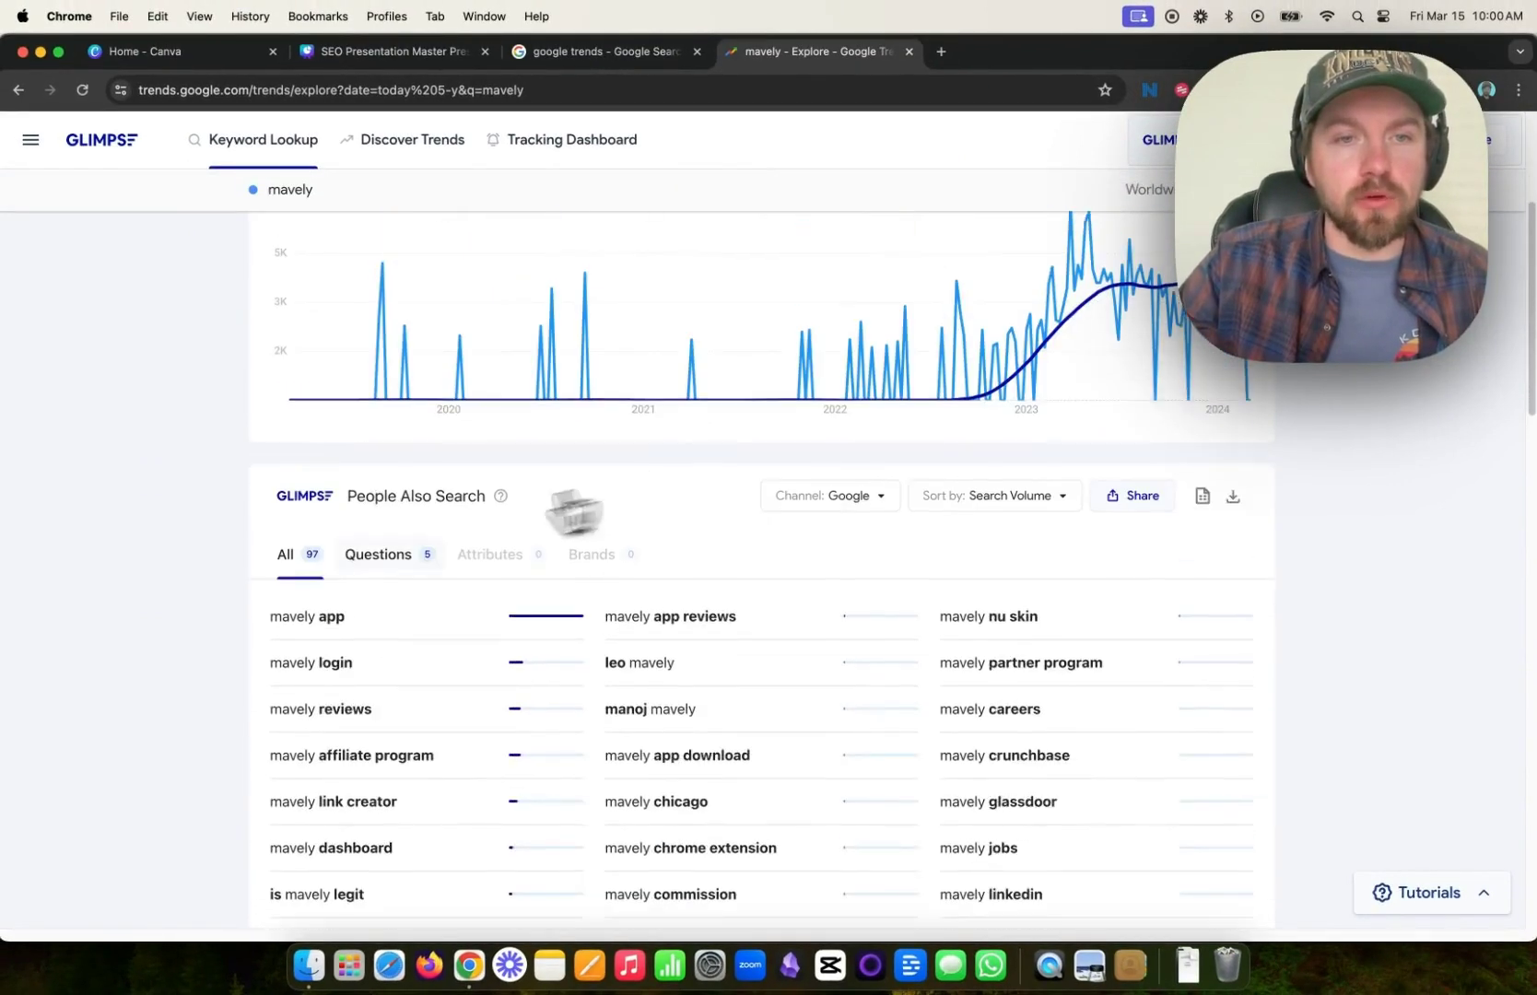
scroll(374, 544, "down", 1)
scroll(686, 566, "down", 2)
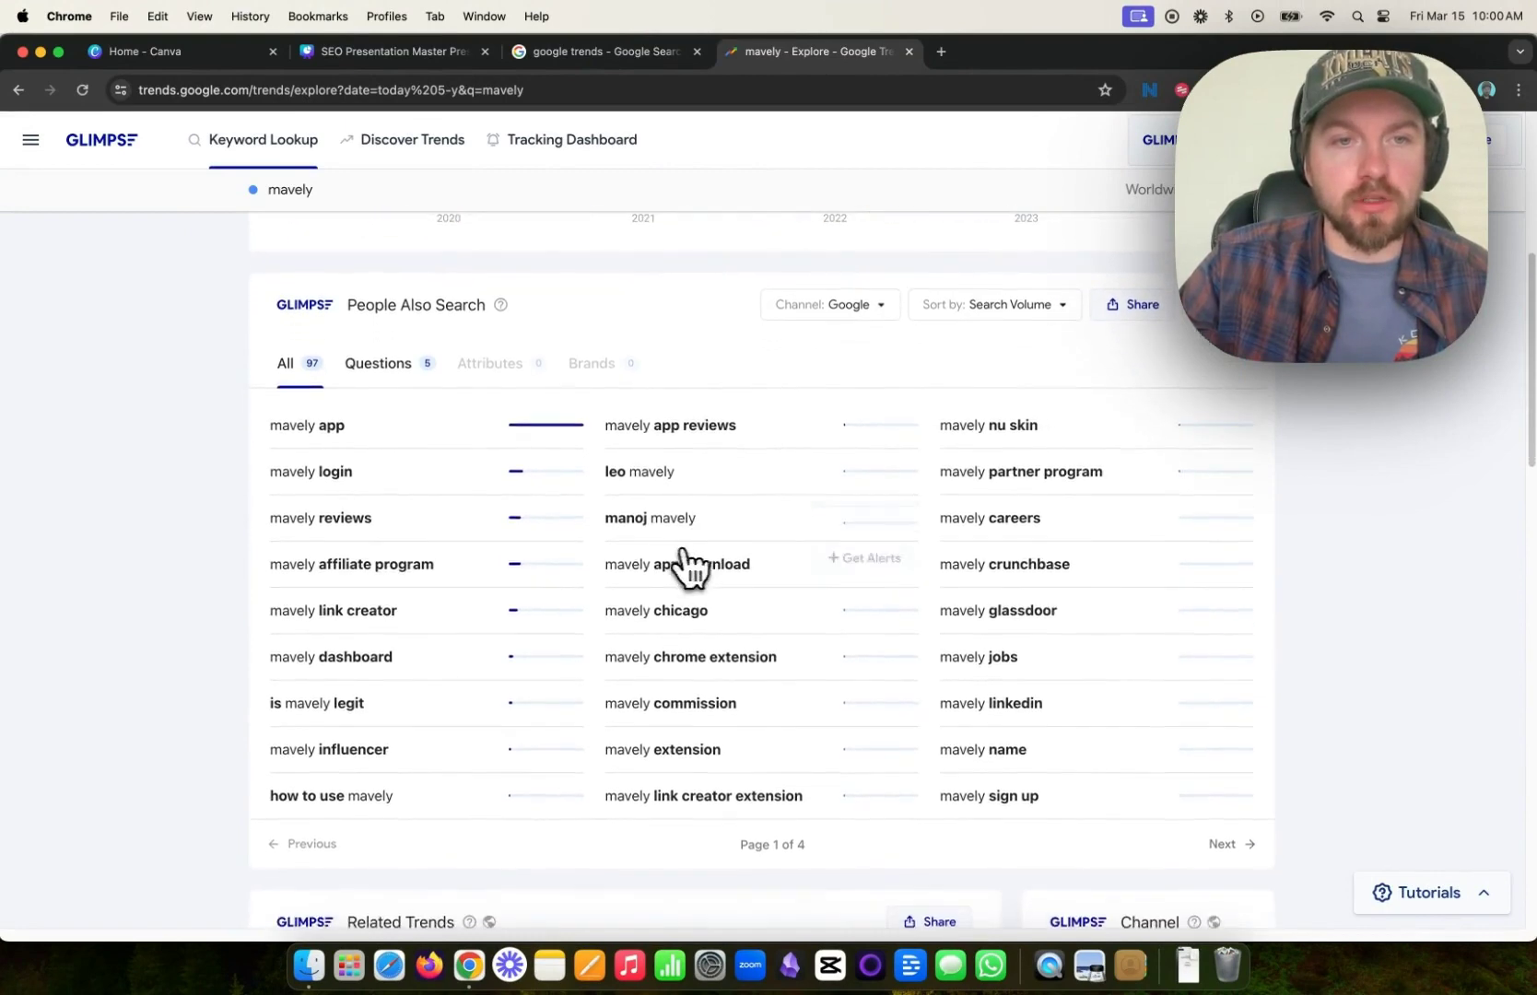
scroll(343, 445, "up", 10)
scroll(367, 298, "down", 11)
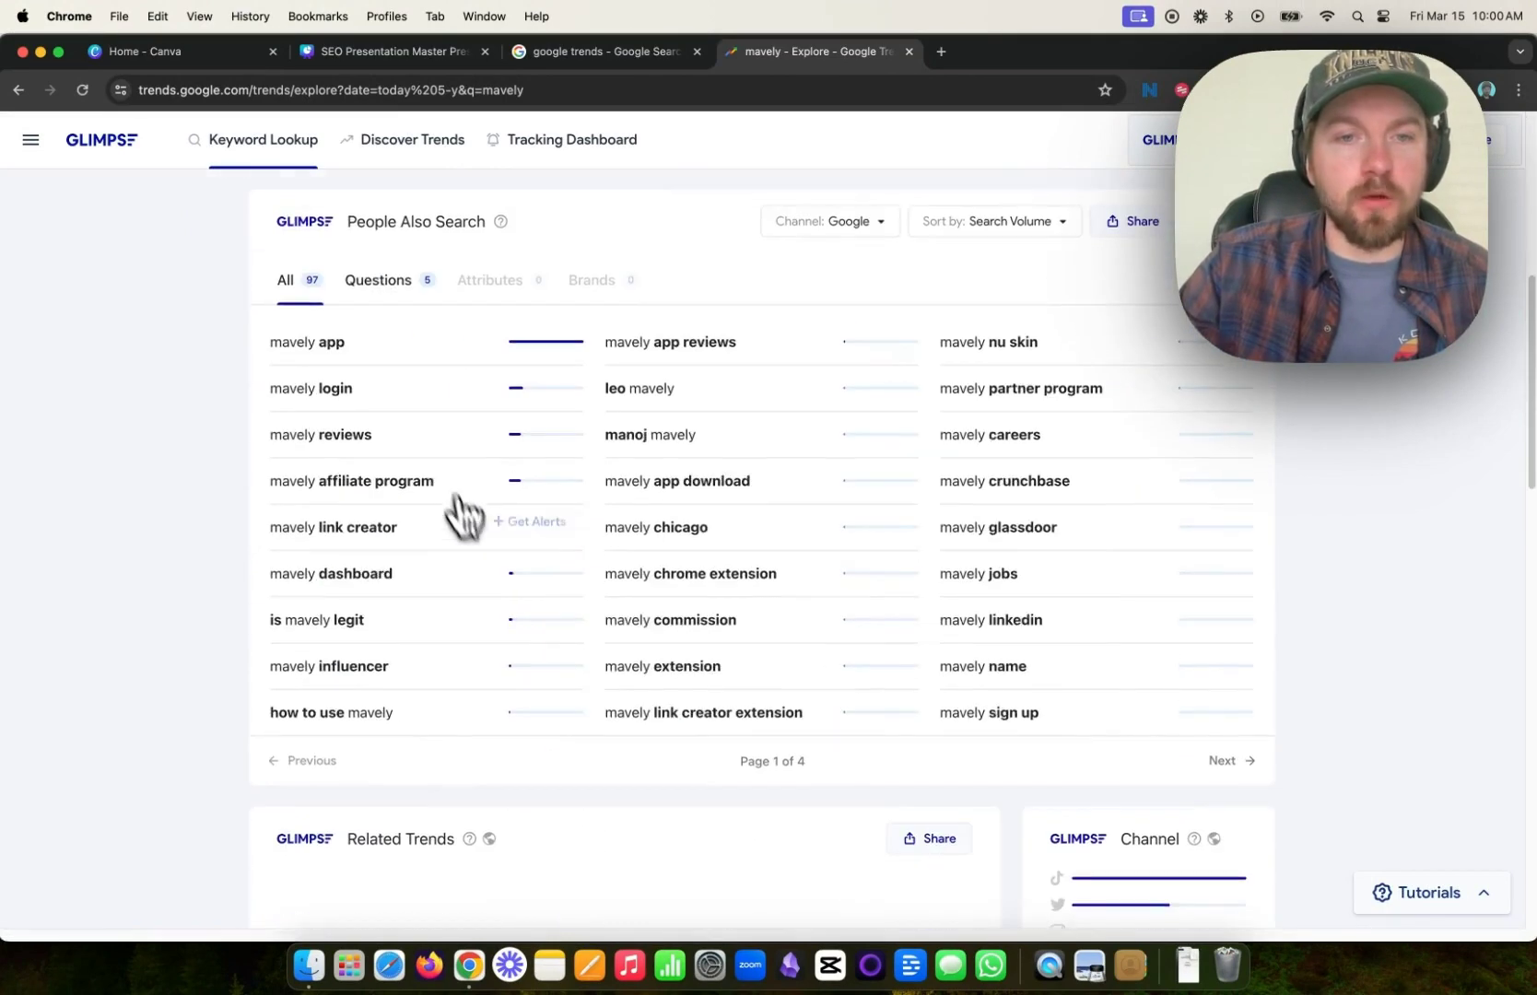
scroll(691, 588, "up", 3)
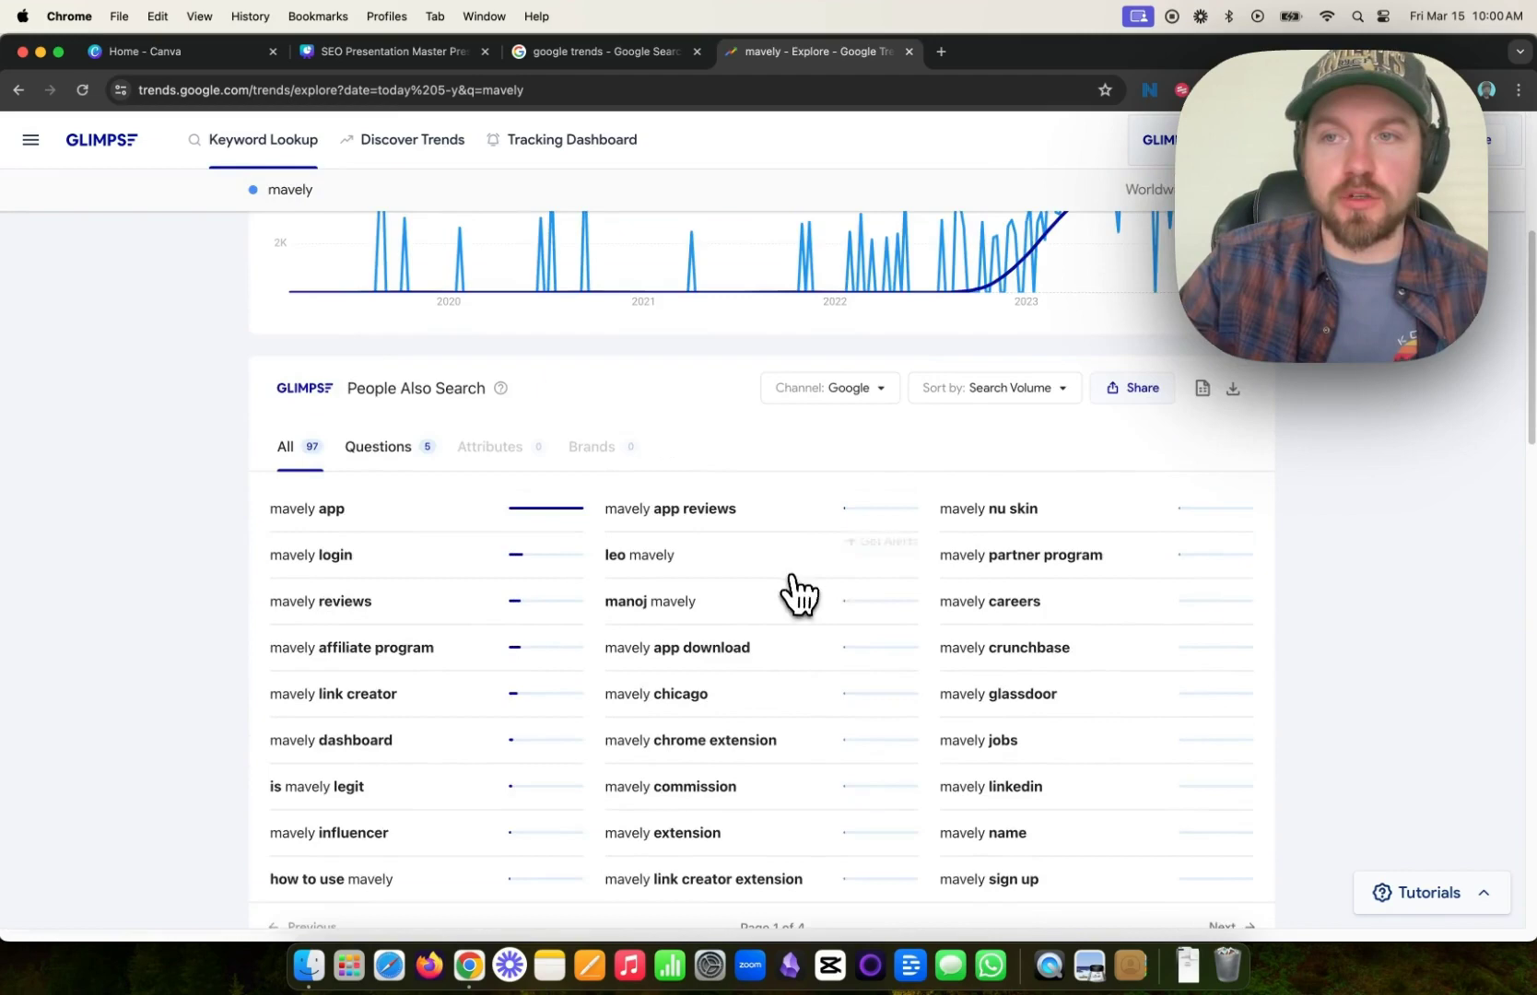
scroll(411, 487, "down", 2)
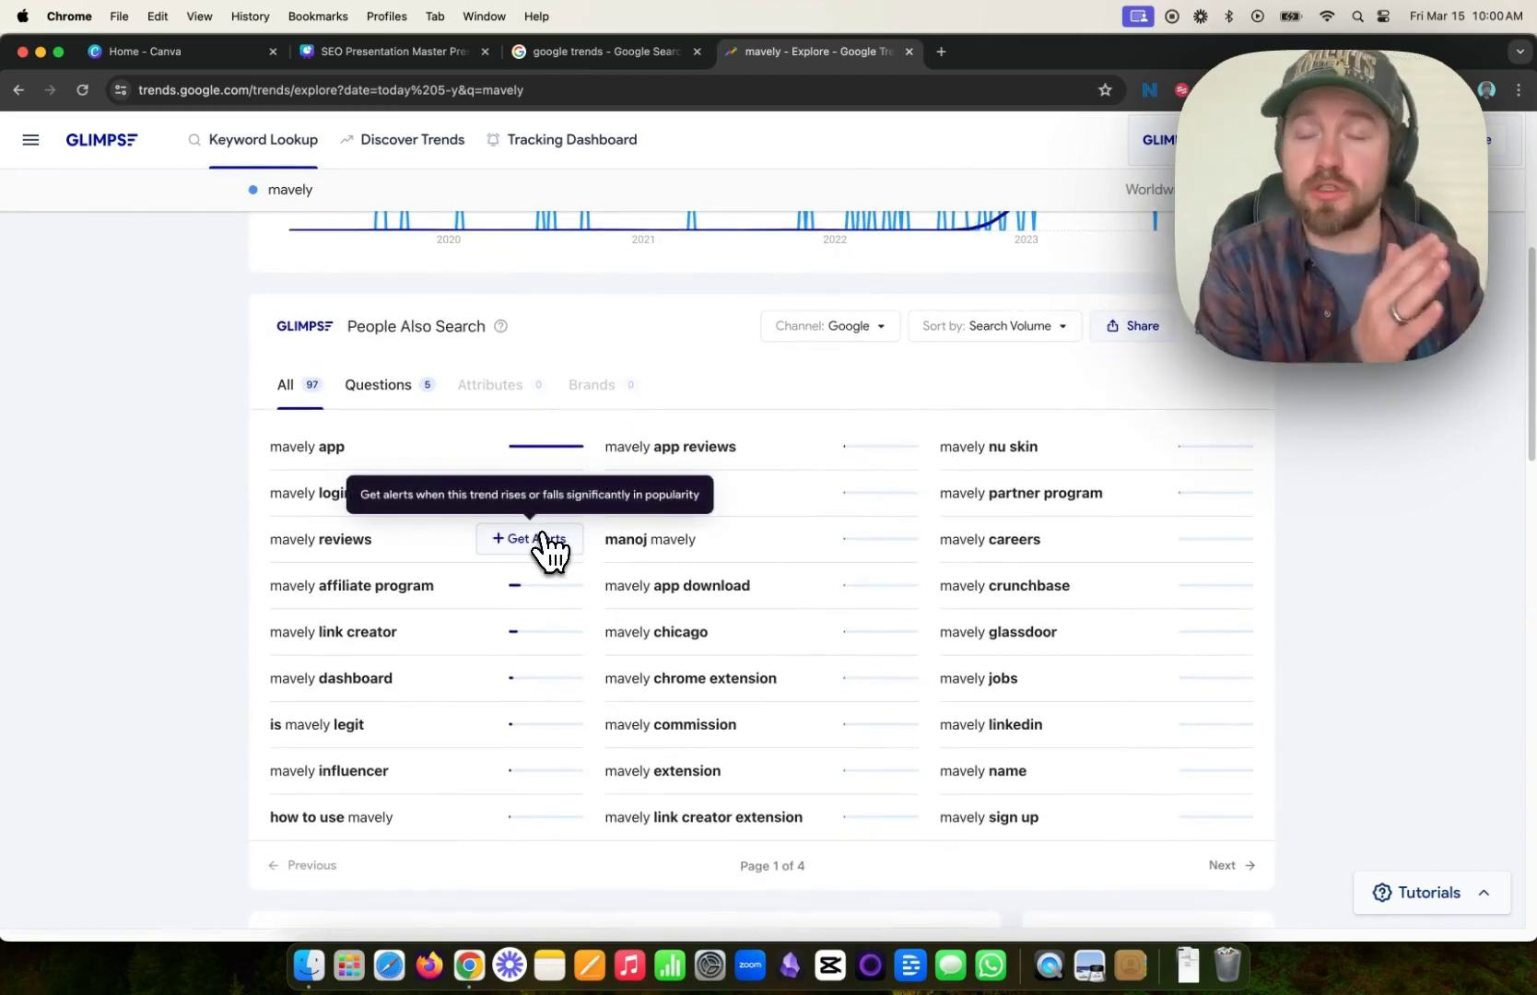
left_click(385, 386)
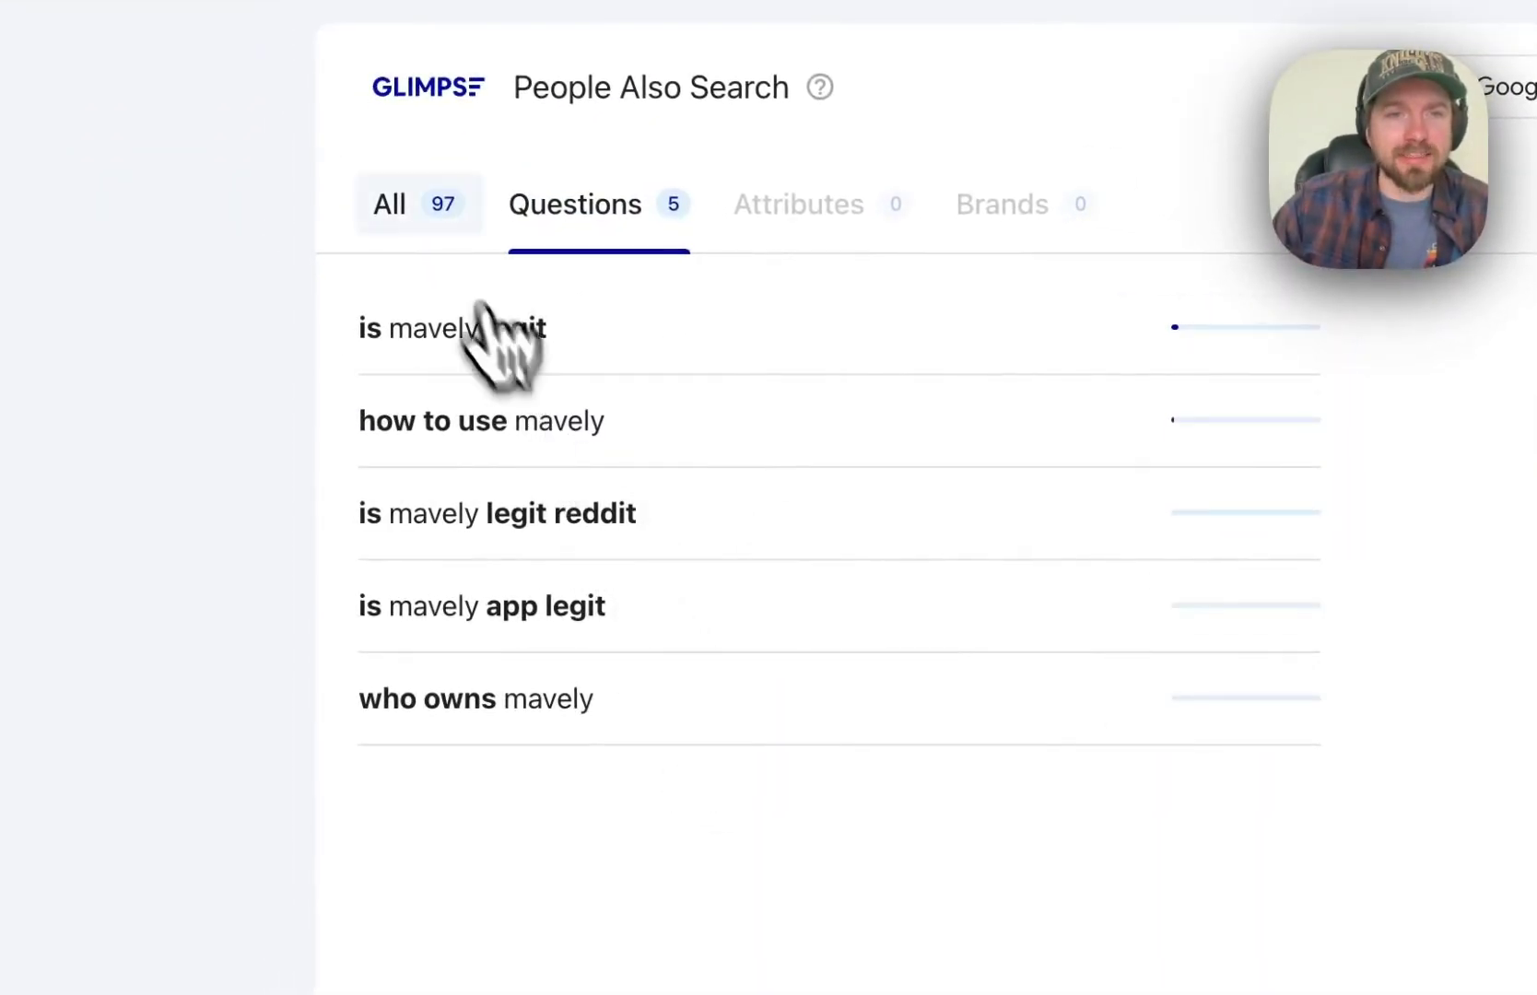
left_click(396, 205)
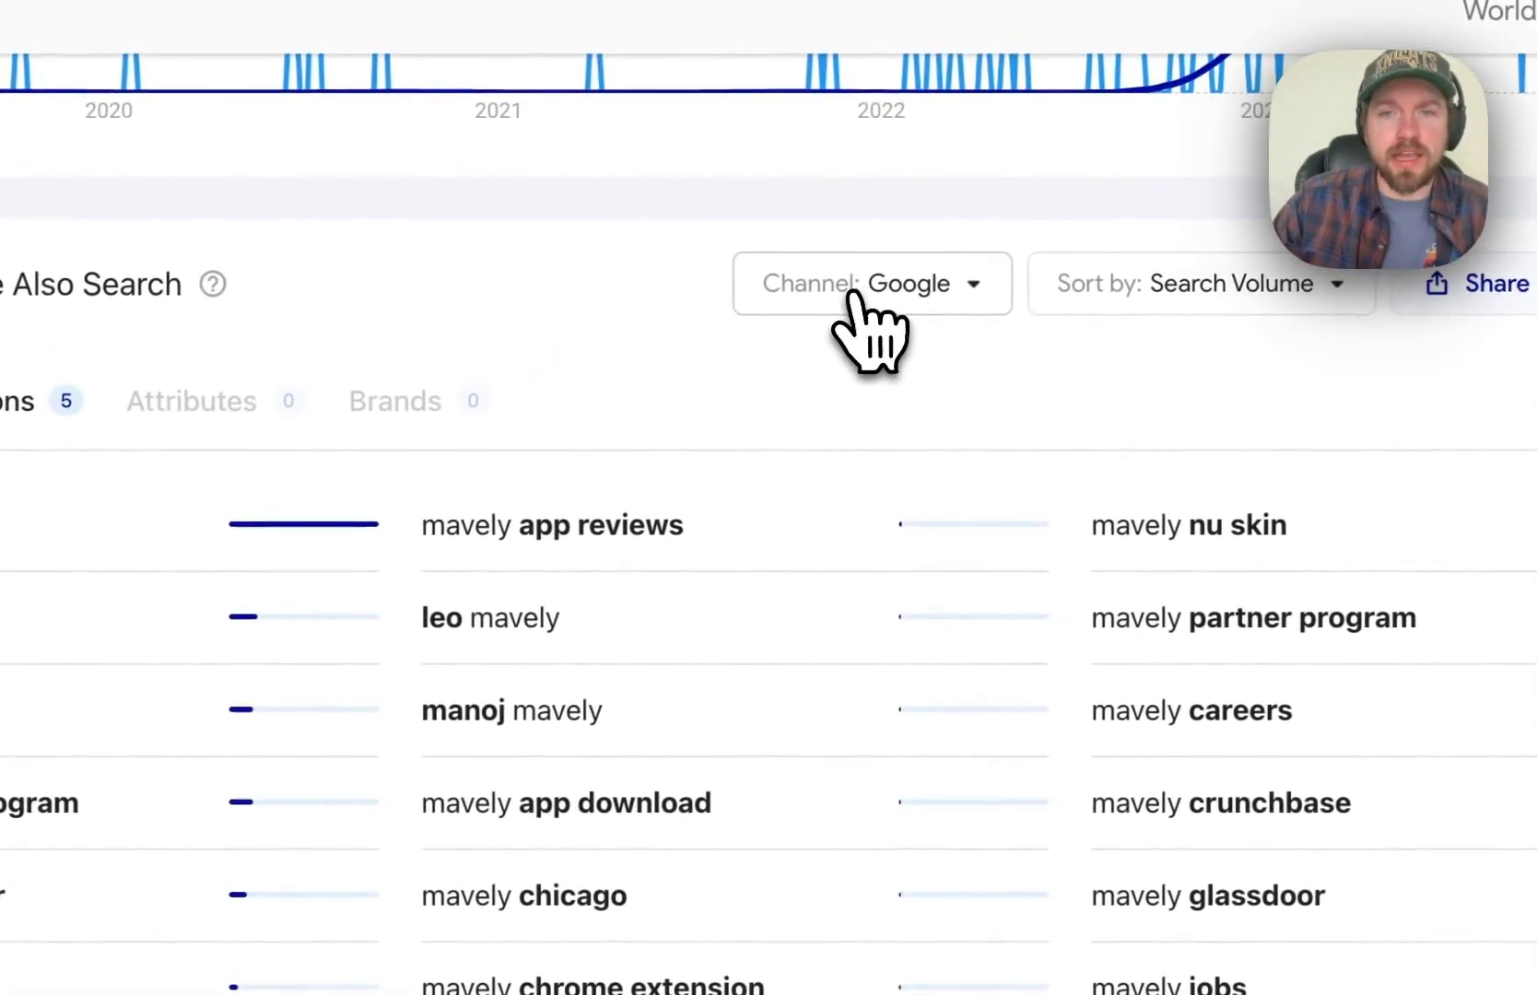
Step: Try Keyword Difficulty, Competition, Growth and A-Z sorts, then sort mavely's Google keywords by Search Volume
left_click(852, 293)
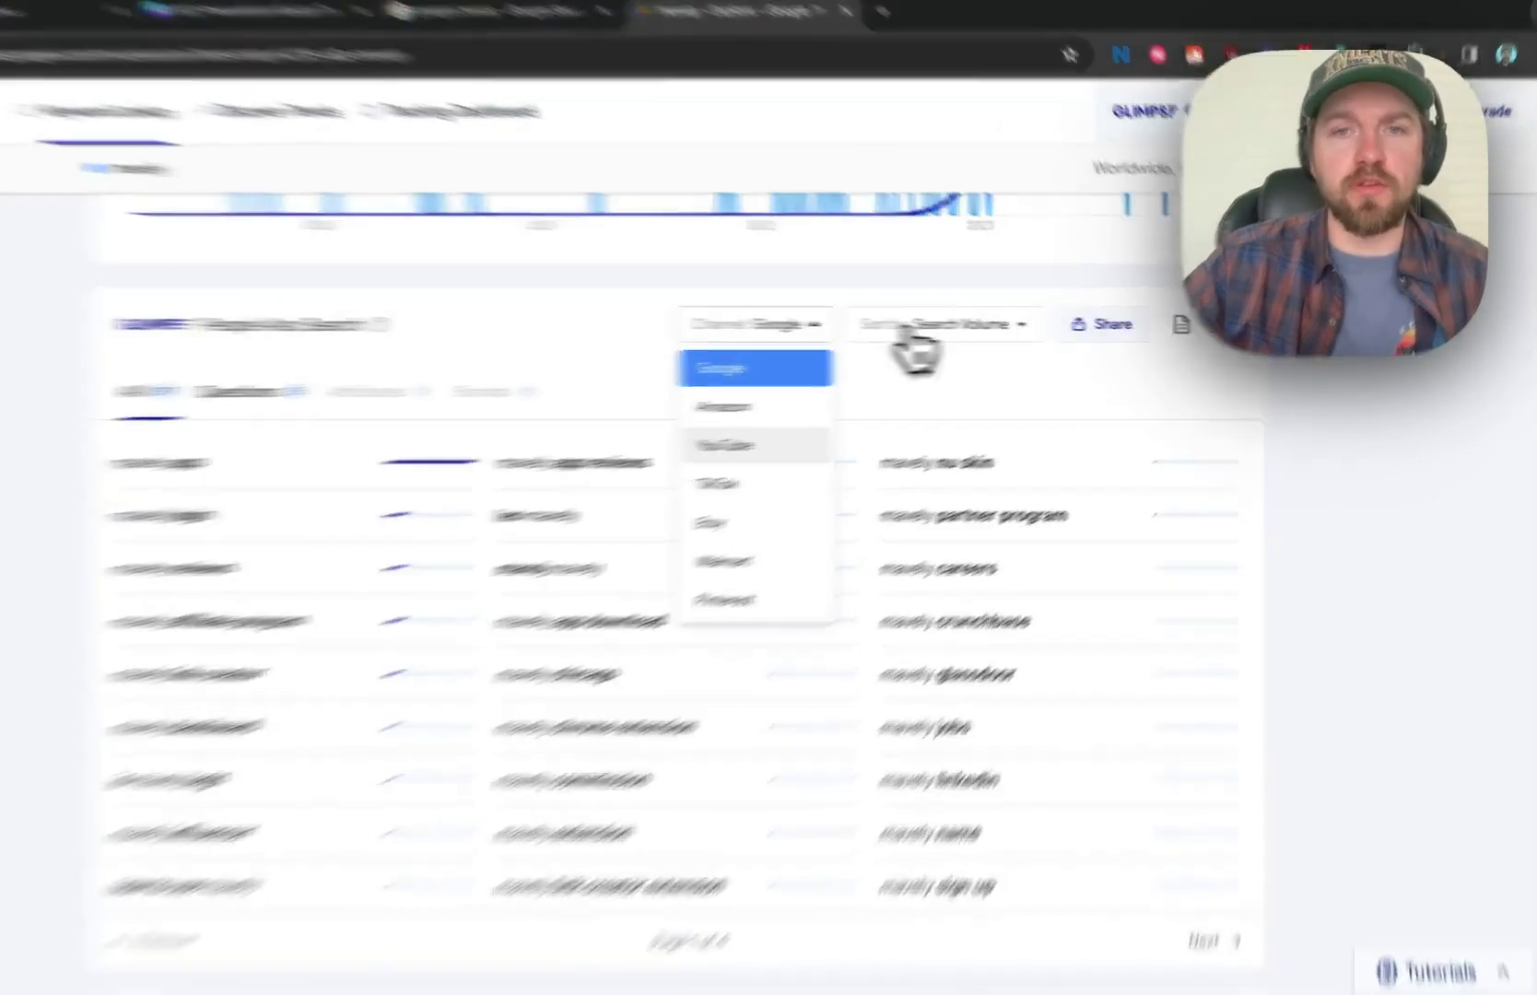
left_click(923, 328)
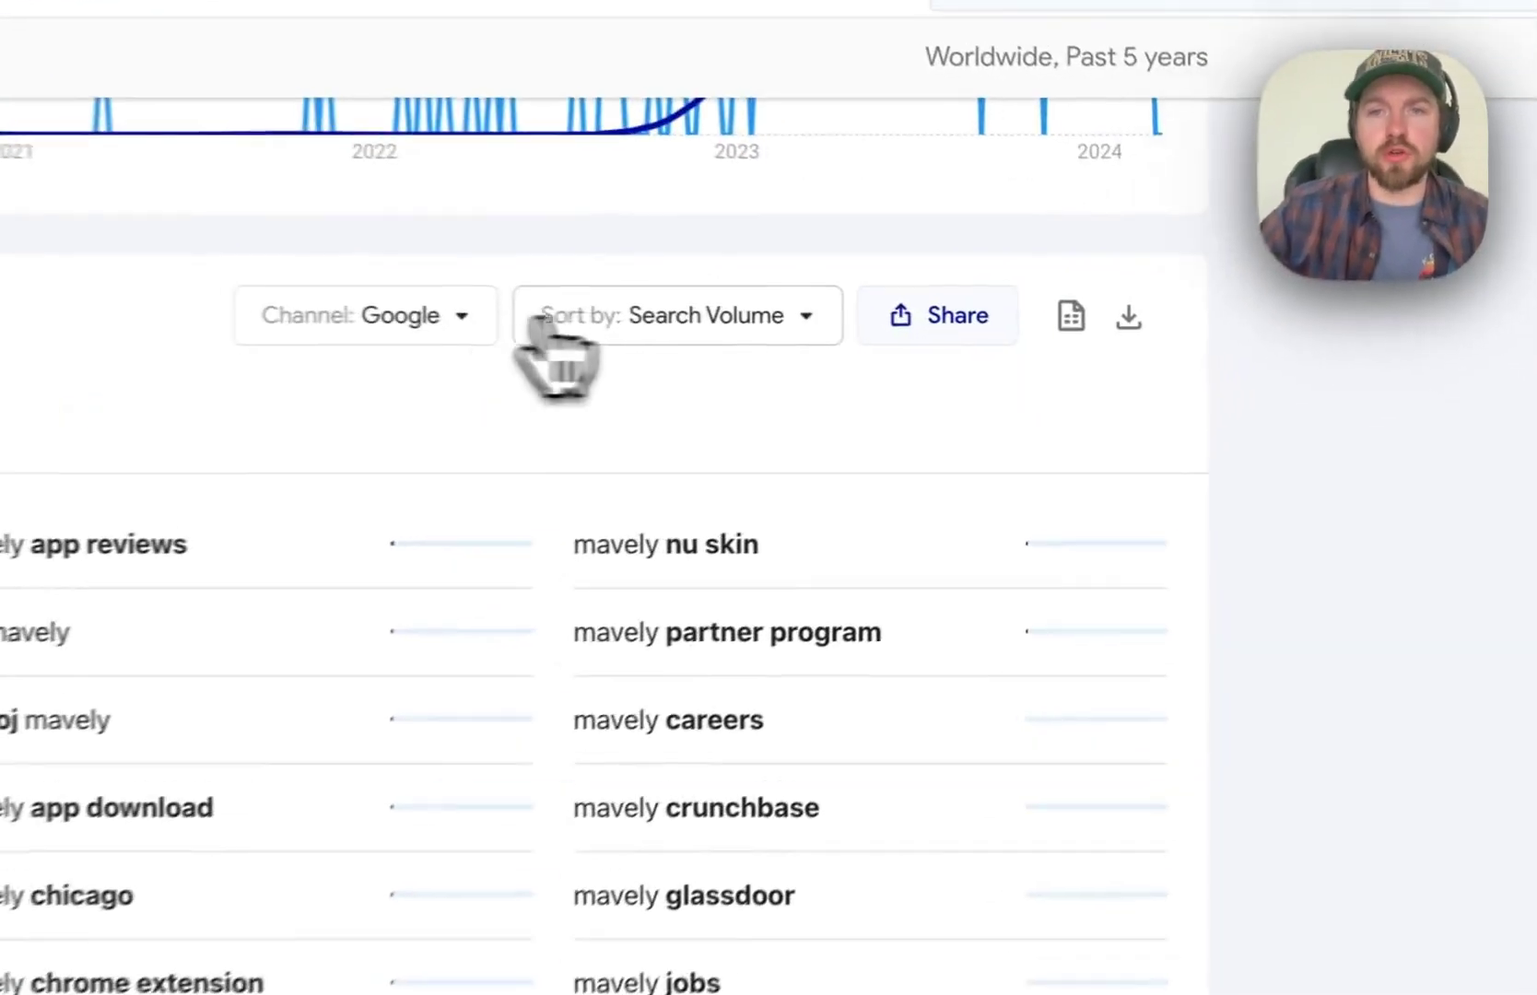
left_click(553, 325)
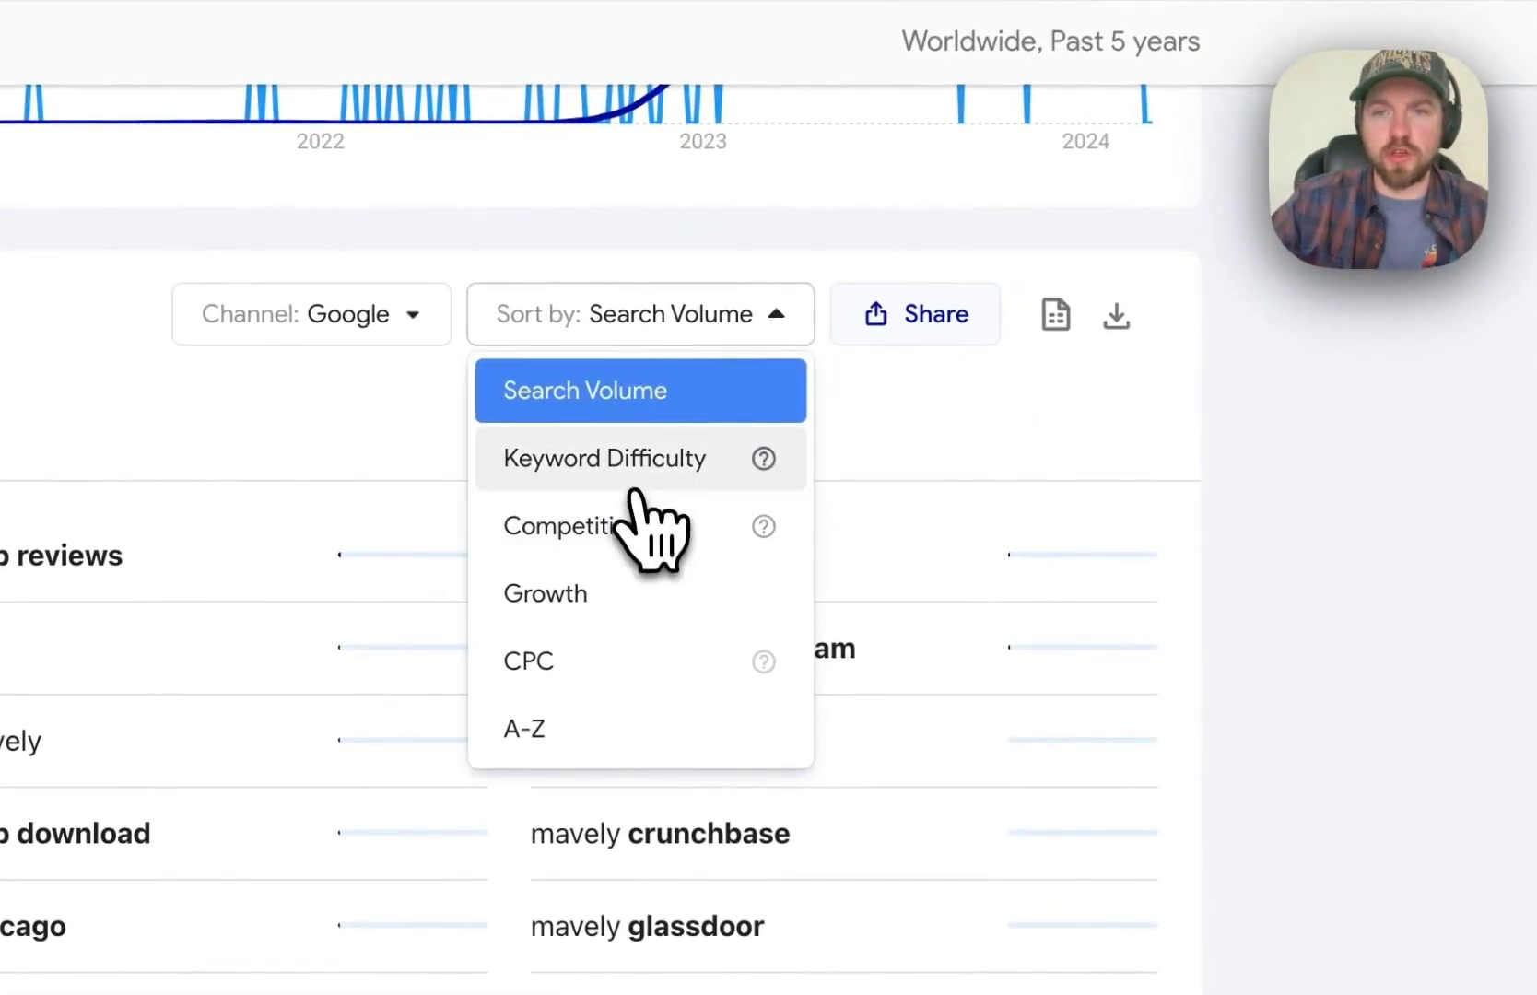
left_click(636, 477)
left_click(668, 318)
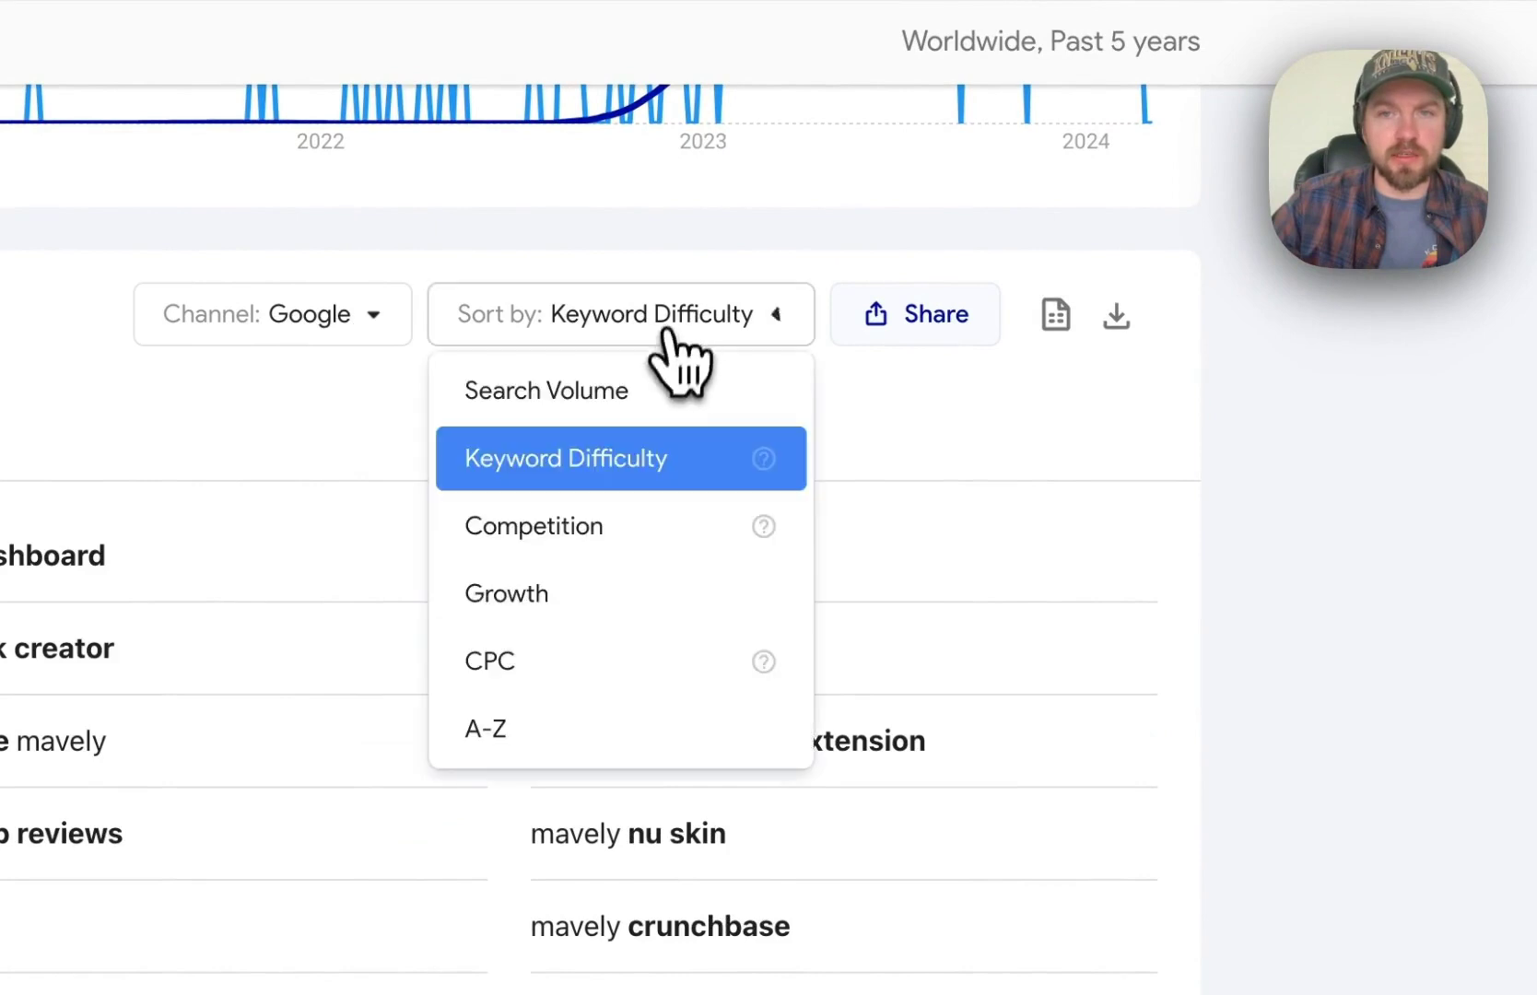
left_click(650, 522)
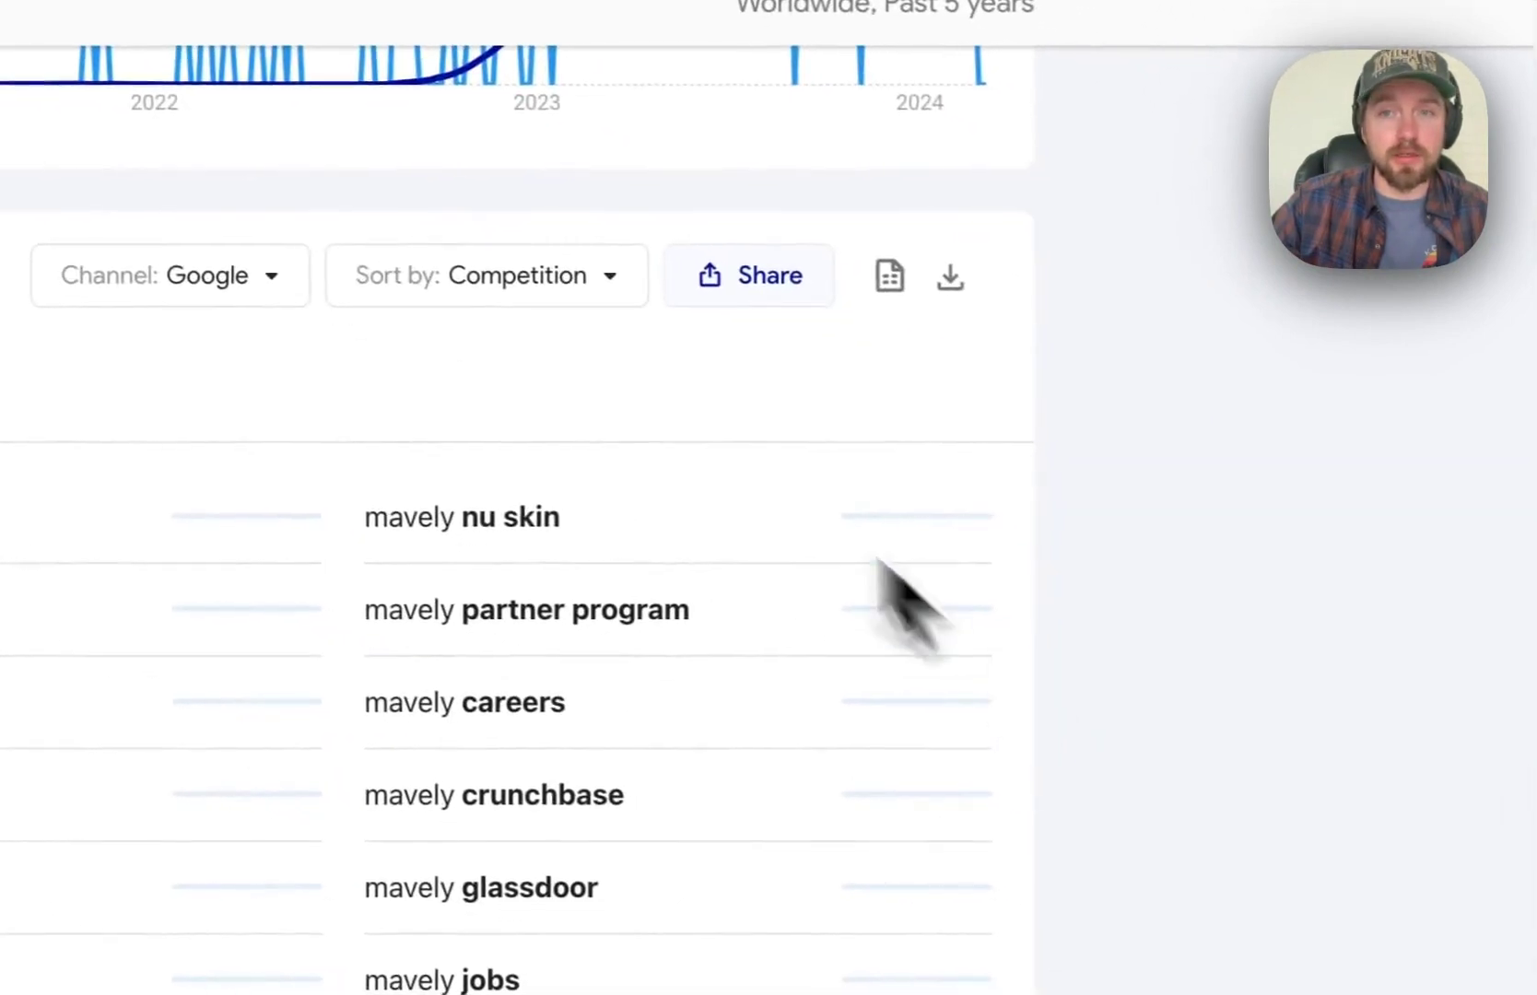
left_click(627, 295)
left_click(498, 546)
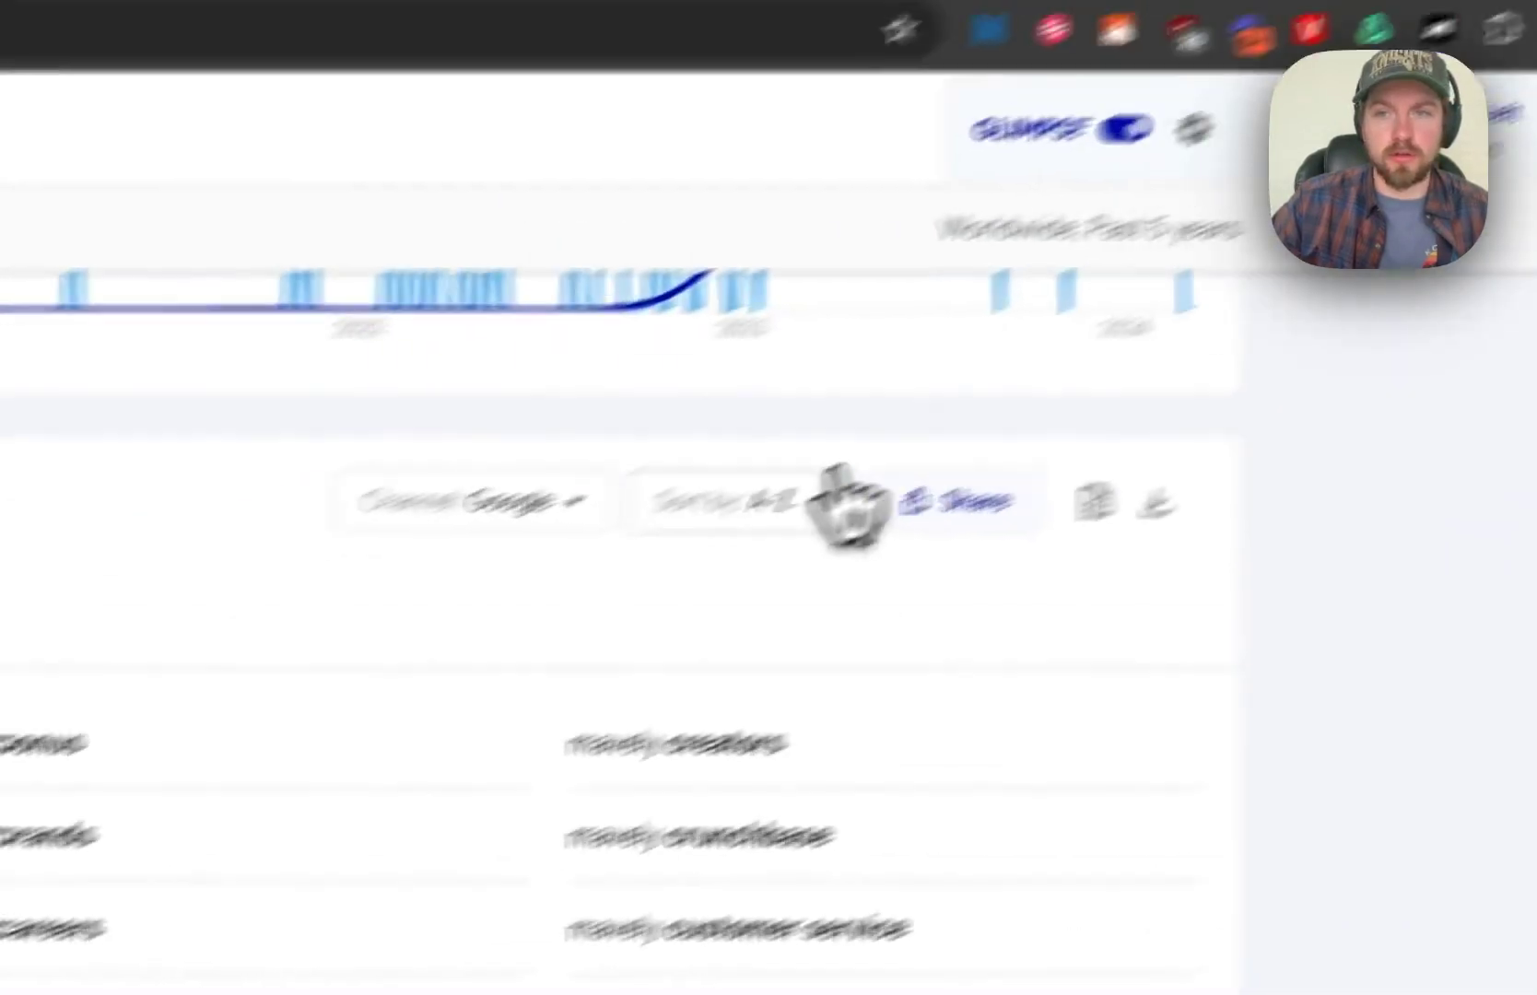
left_click(995, 241)
left_click(548, 678)
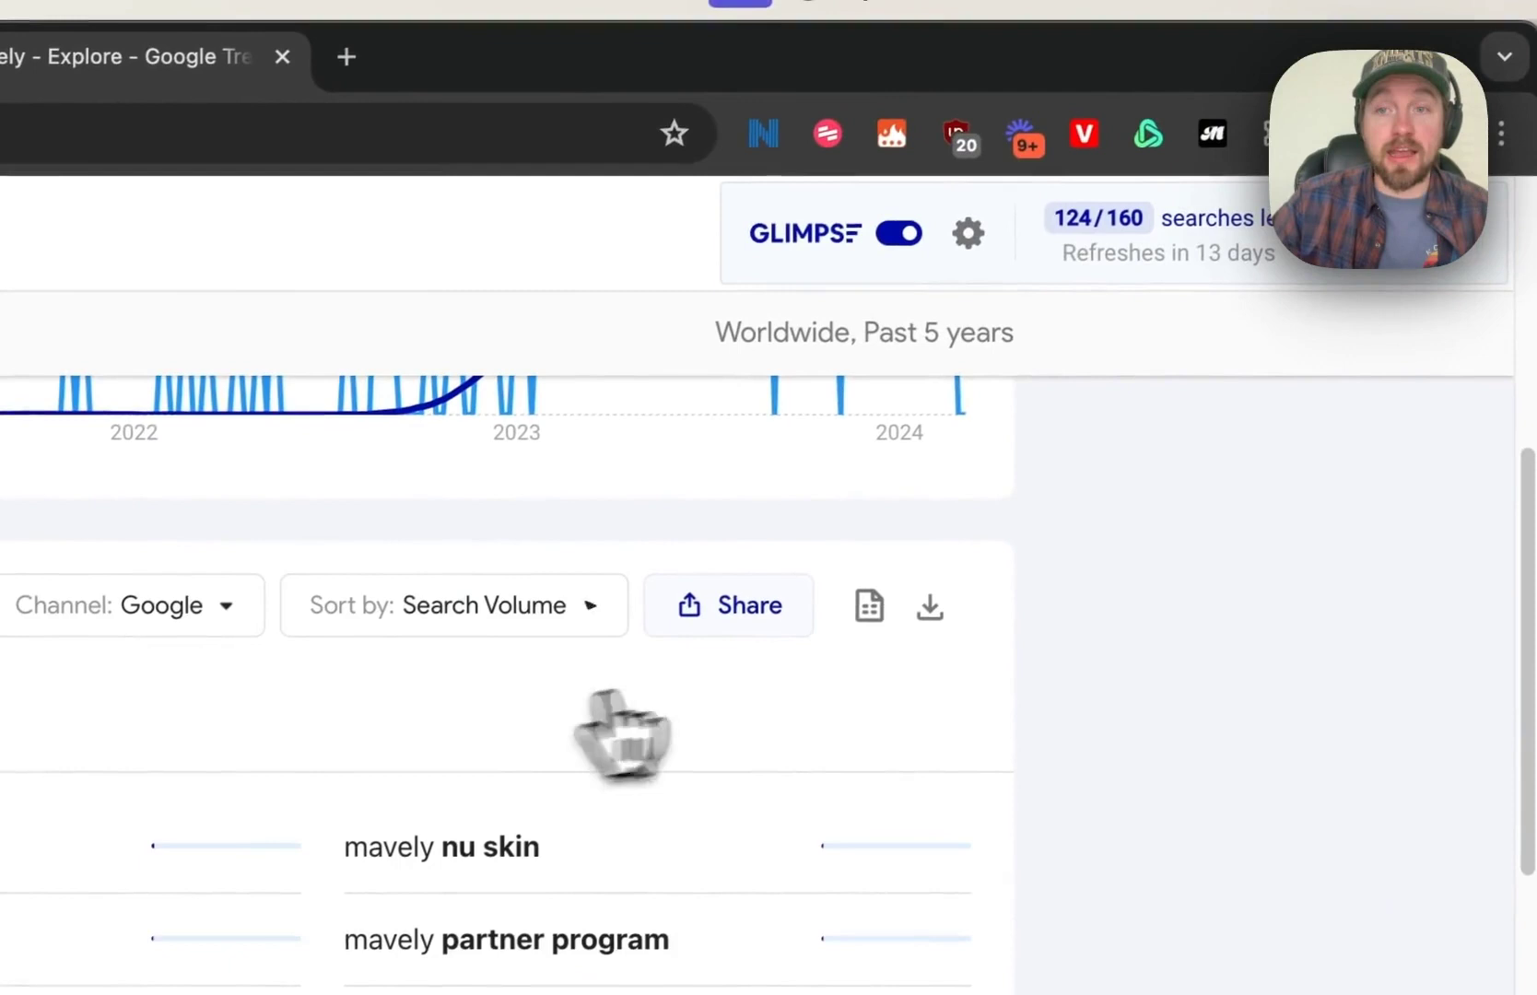
Step: Download the mavely-longtail keyword CSV, review its rows in Numbers, and close the spreadsheet
left_click(927, 608)
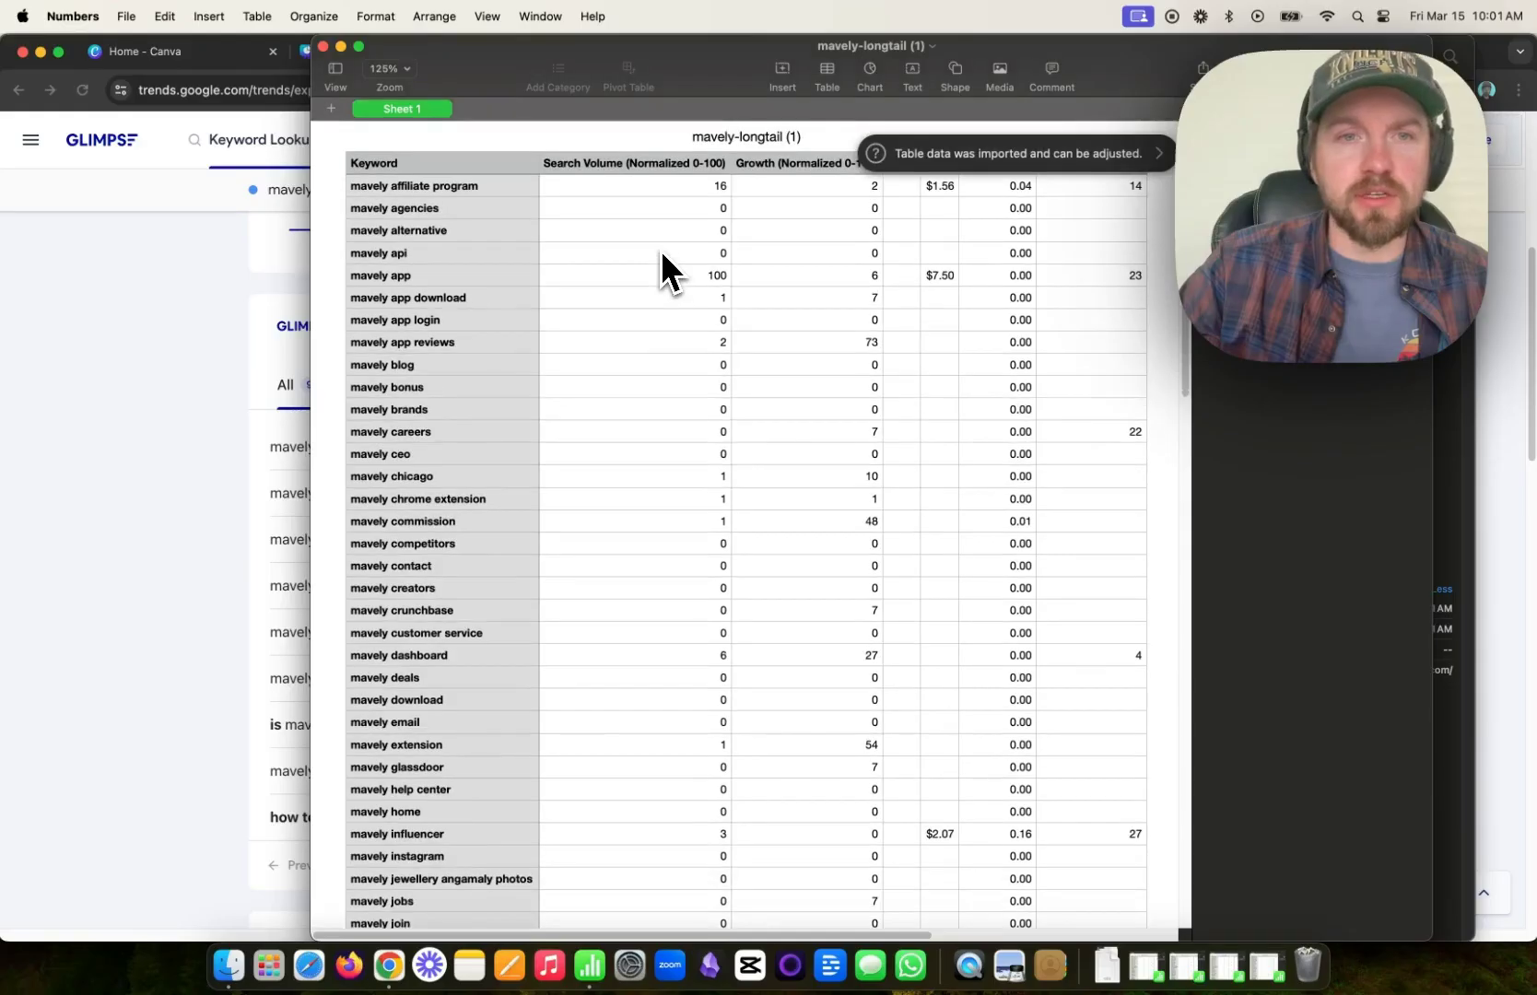
scroll(661, 249, "down", 2)
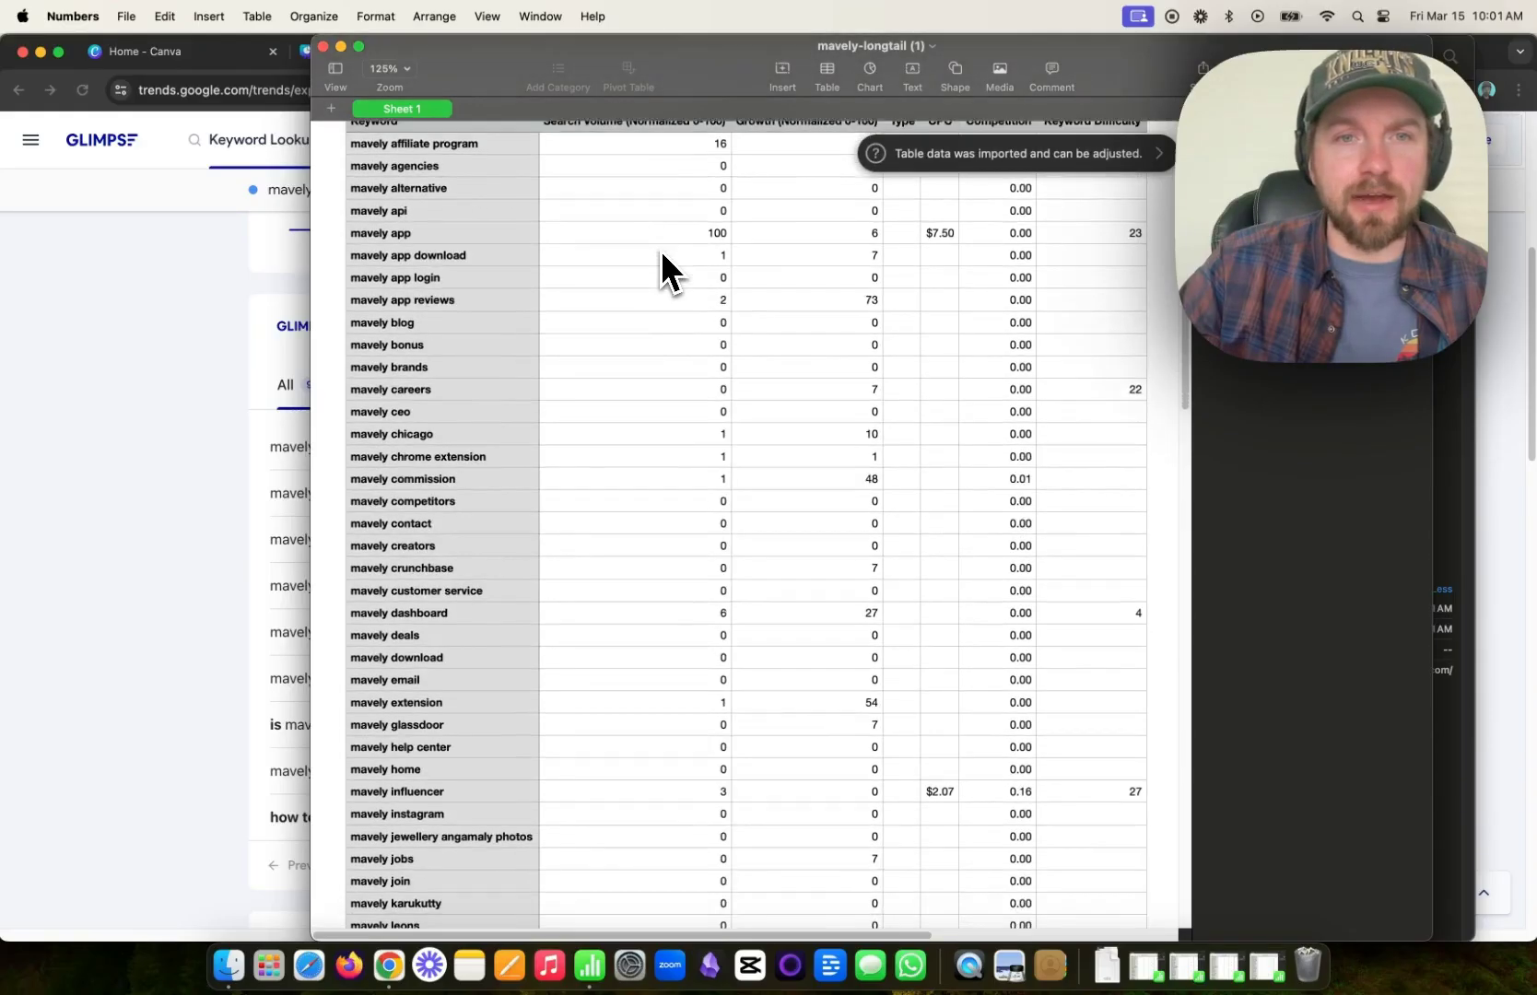
scroll(661, 250, "down", 4)
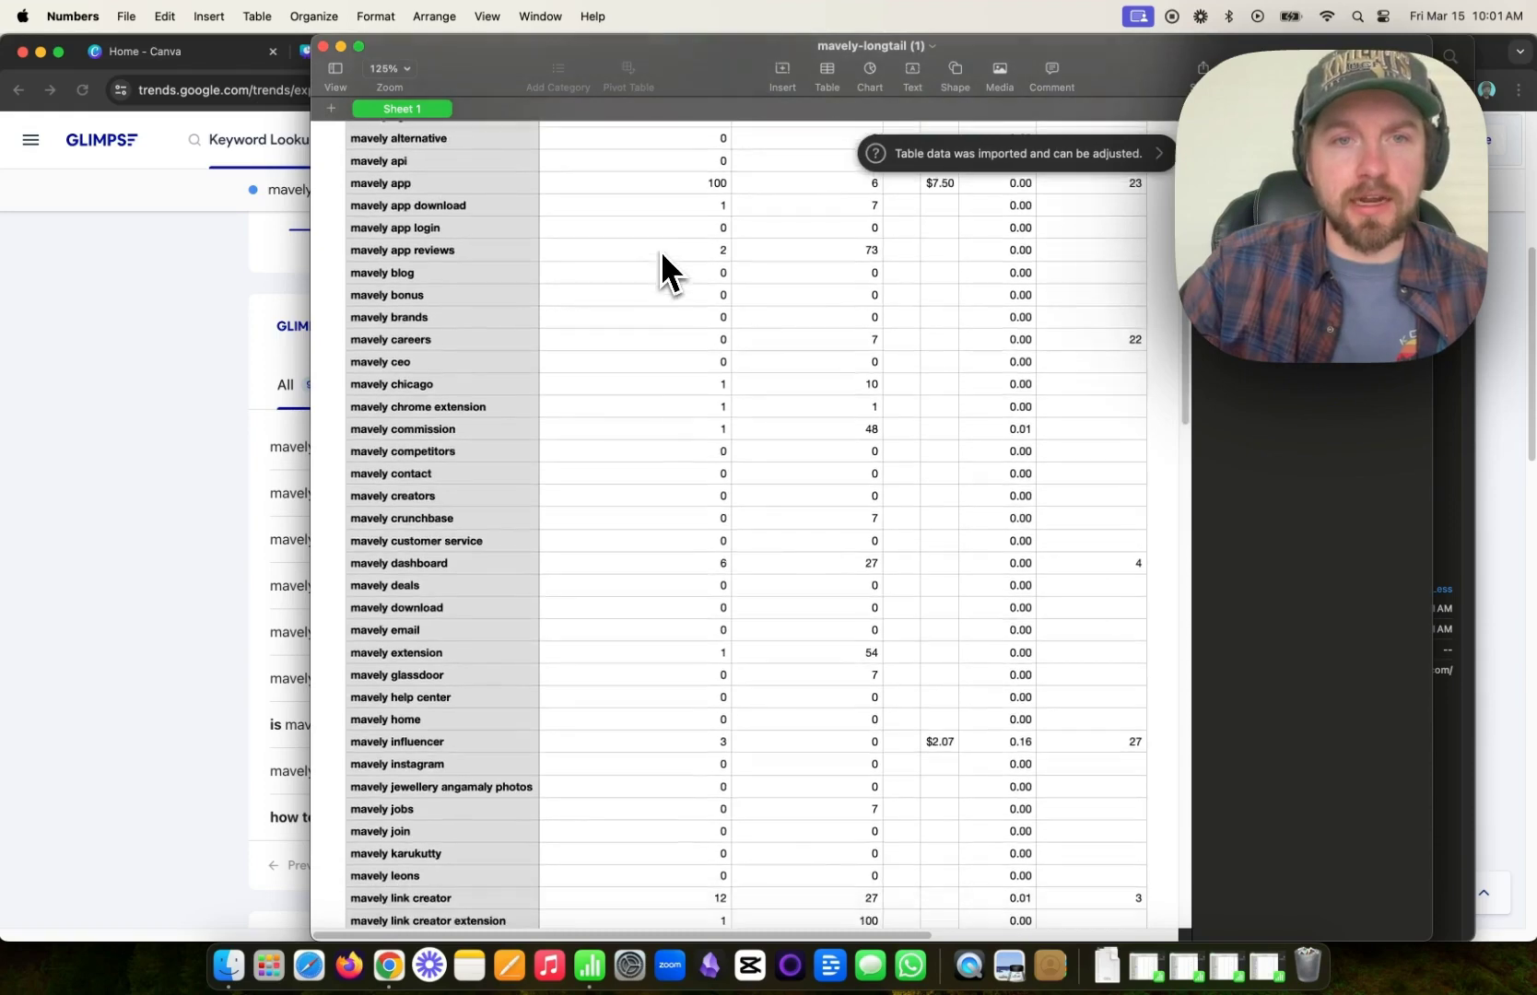
scroll(508, 262, "down", 8)
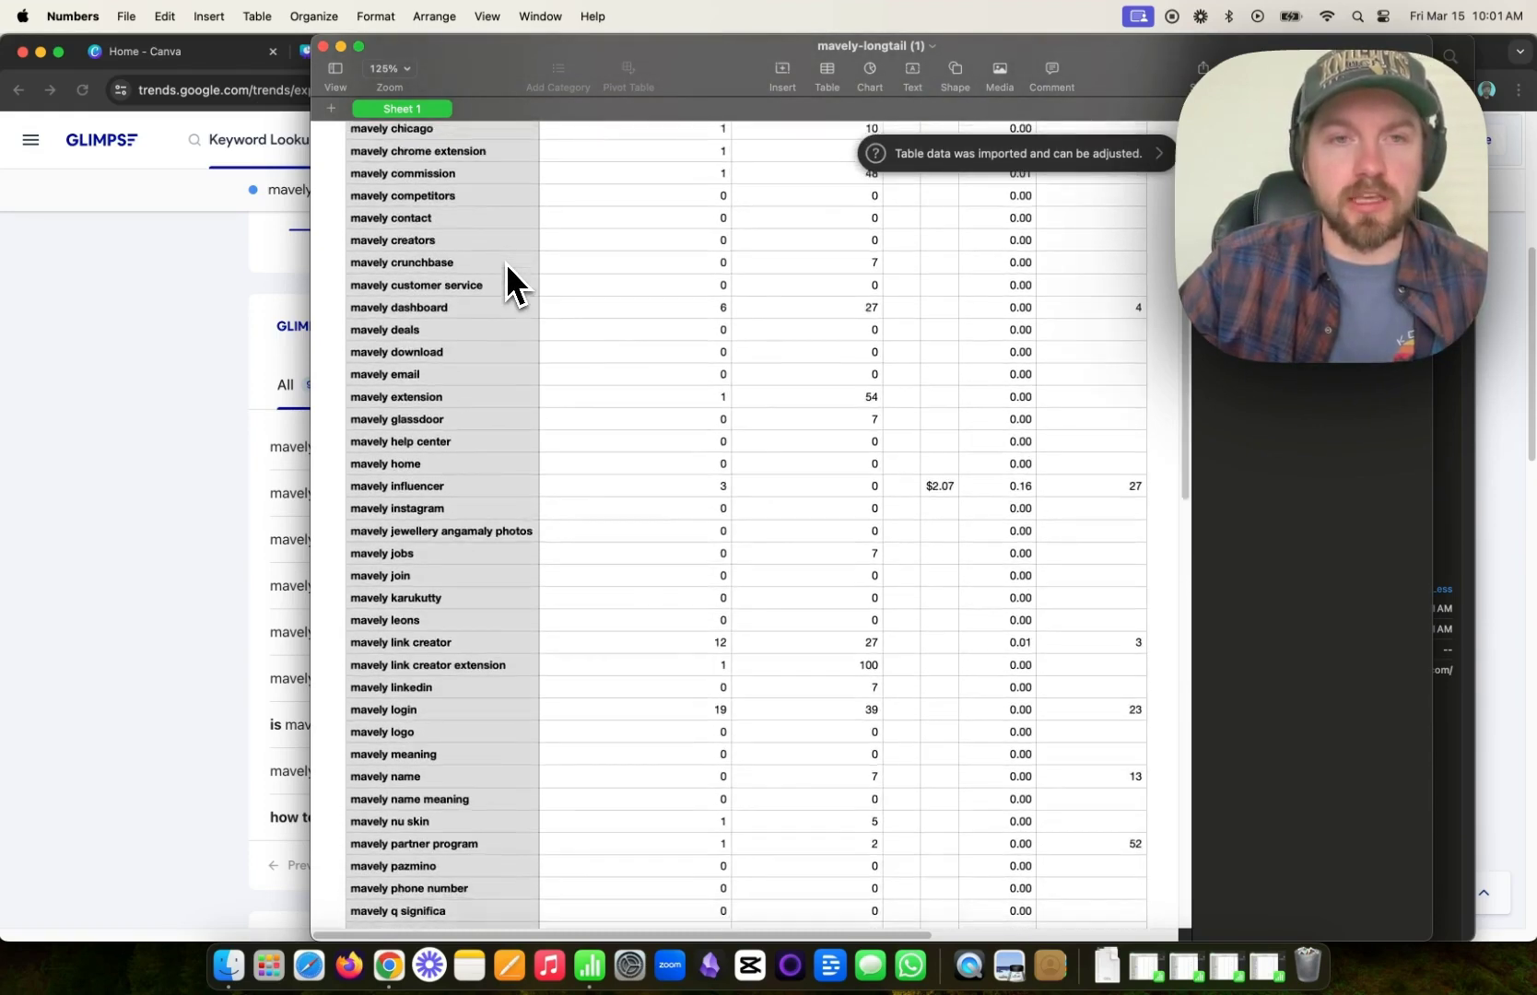
scroll(505, 264, "down", 6)
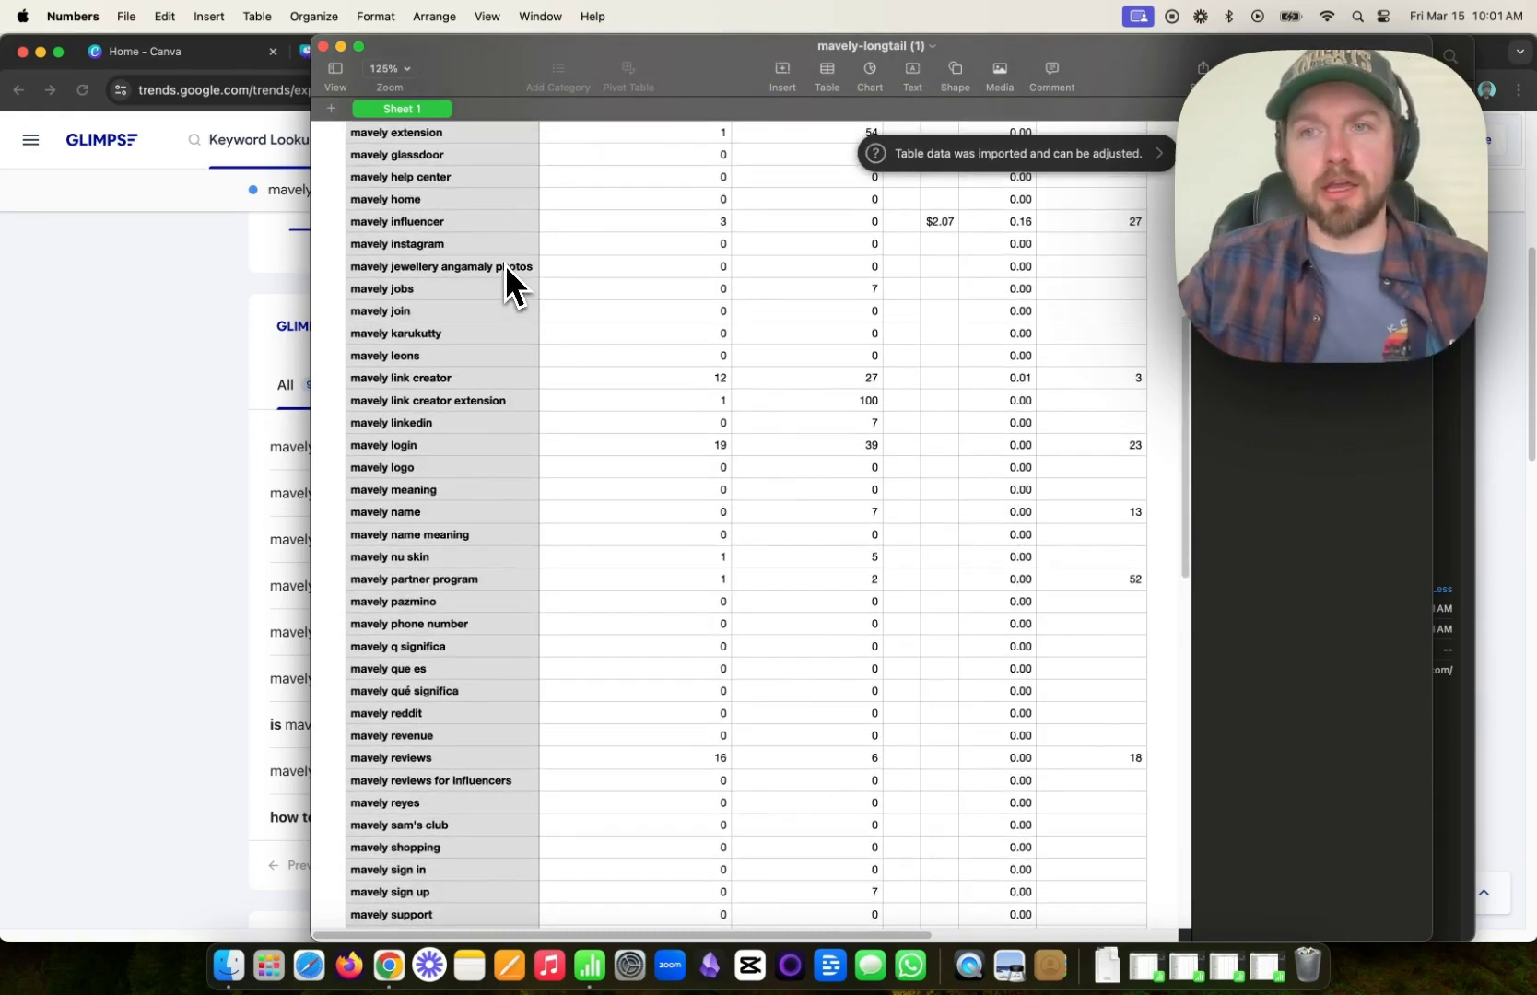
scroll(505, 265, "down", 10)
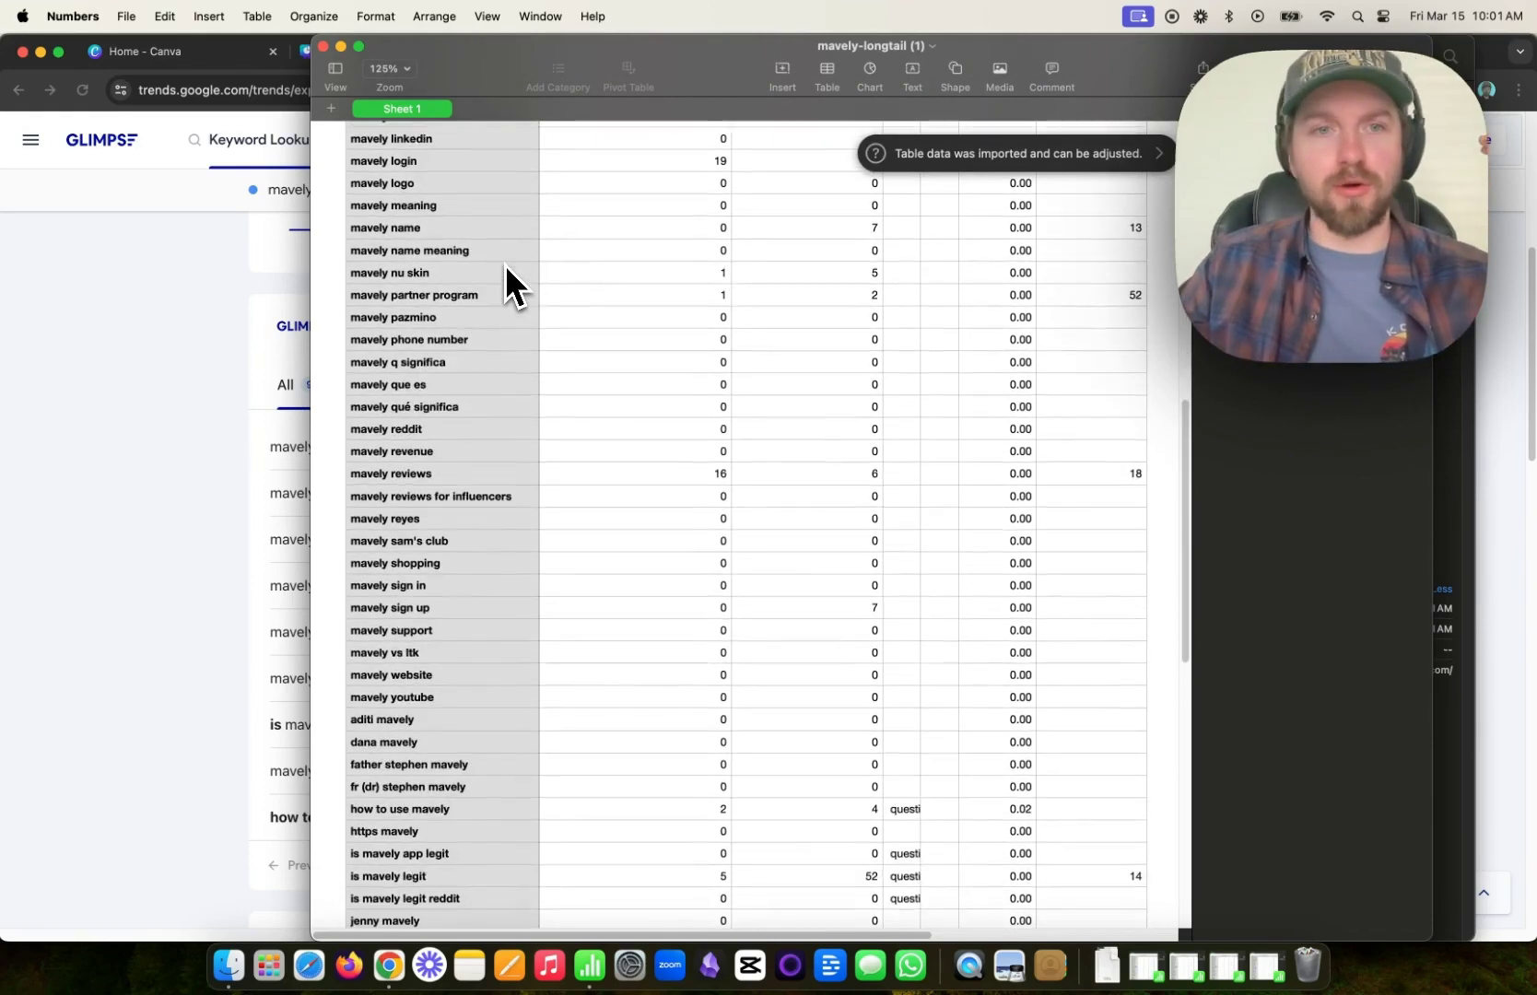
scroll(506, 264, "down", 12)
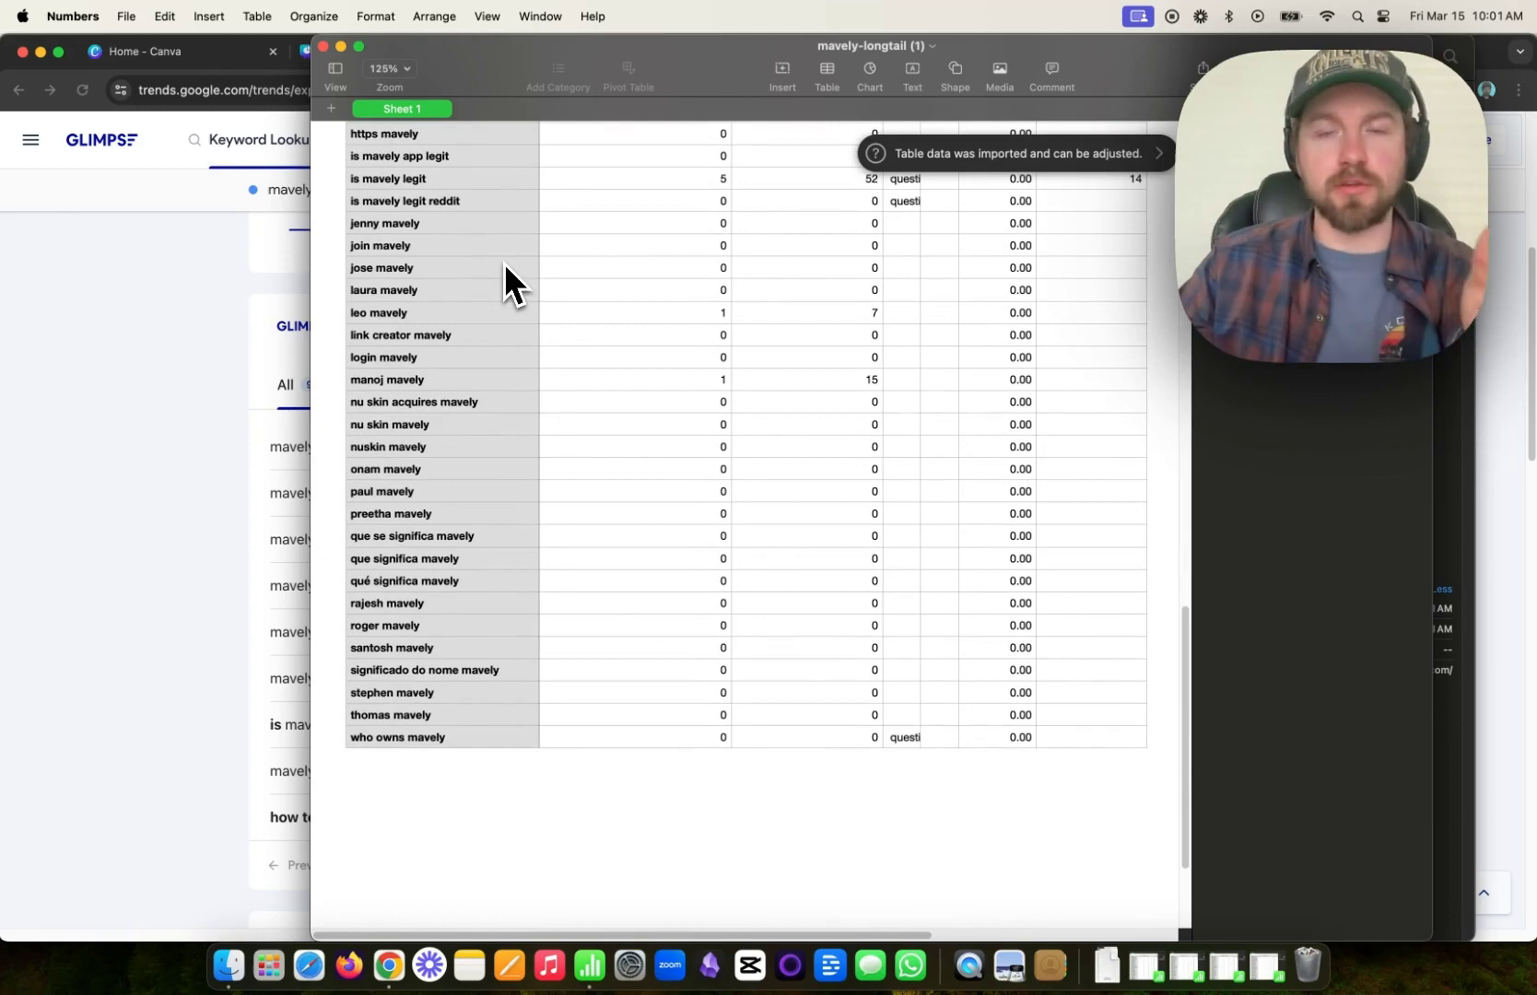
key("cmd+m")
scroll(930, 590, "down", 10)
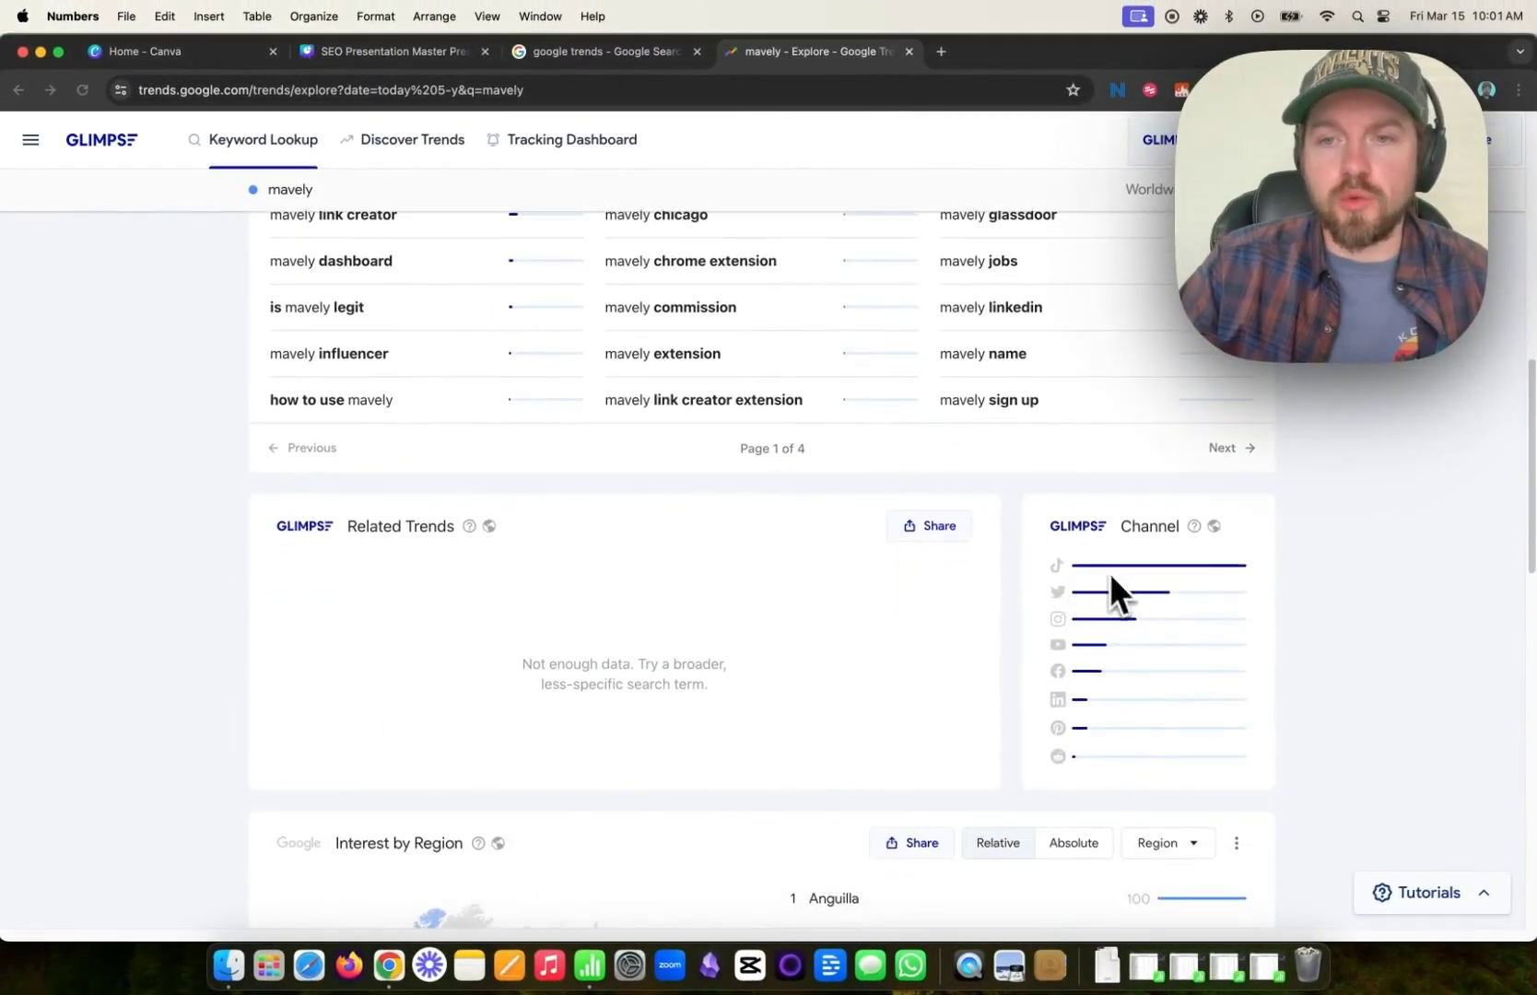
scroll(1071, 604, "down", 2)
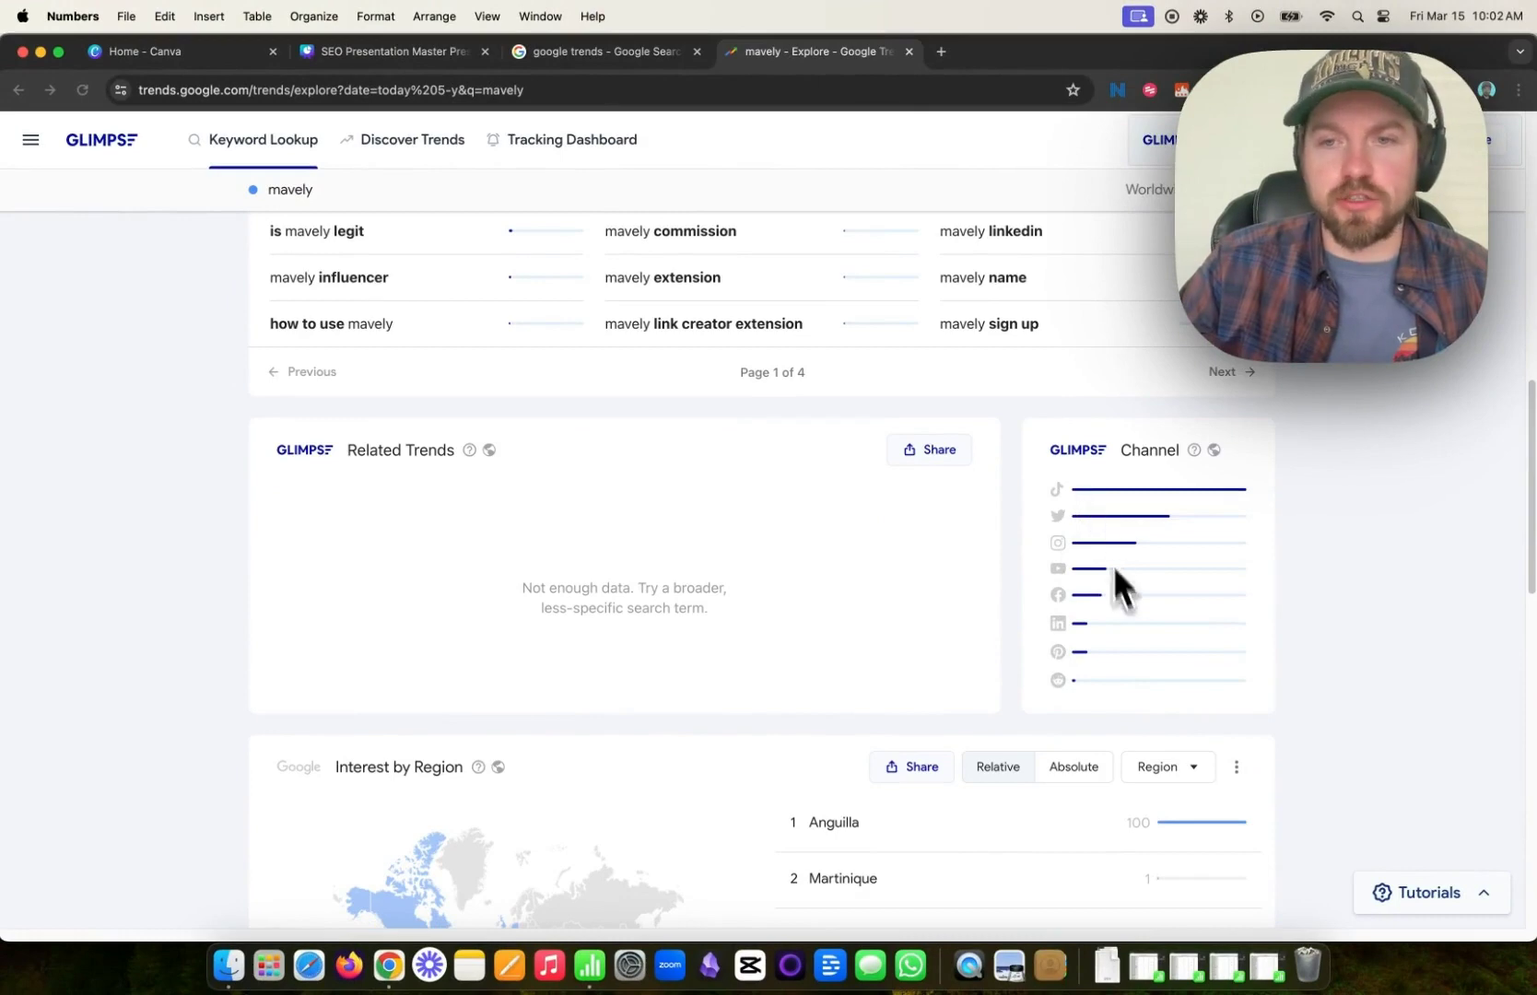
scroll(1096, 599, "down", 12)
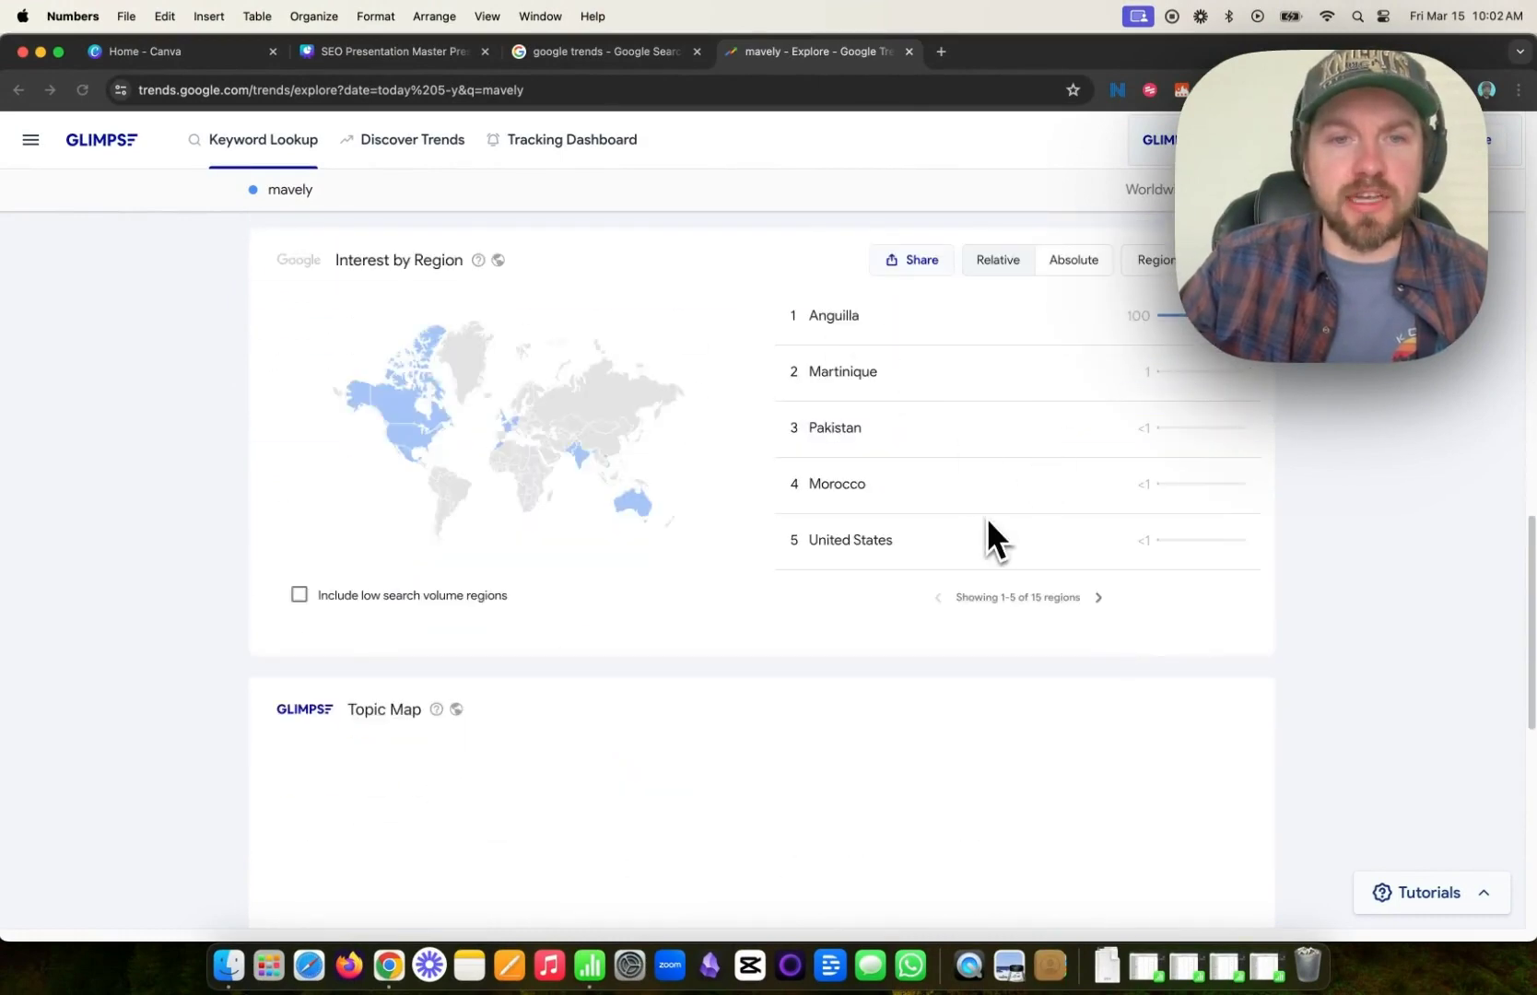
scroll(988, 522, "down", 17)
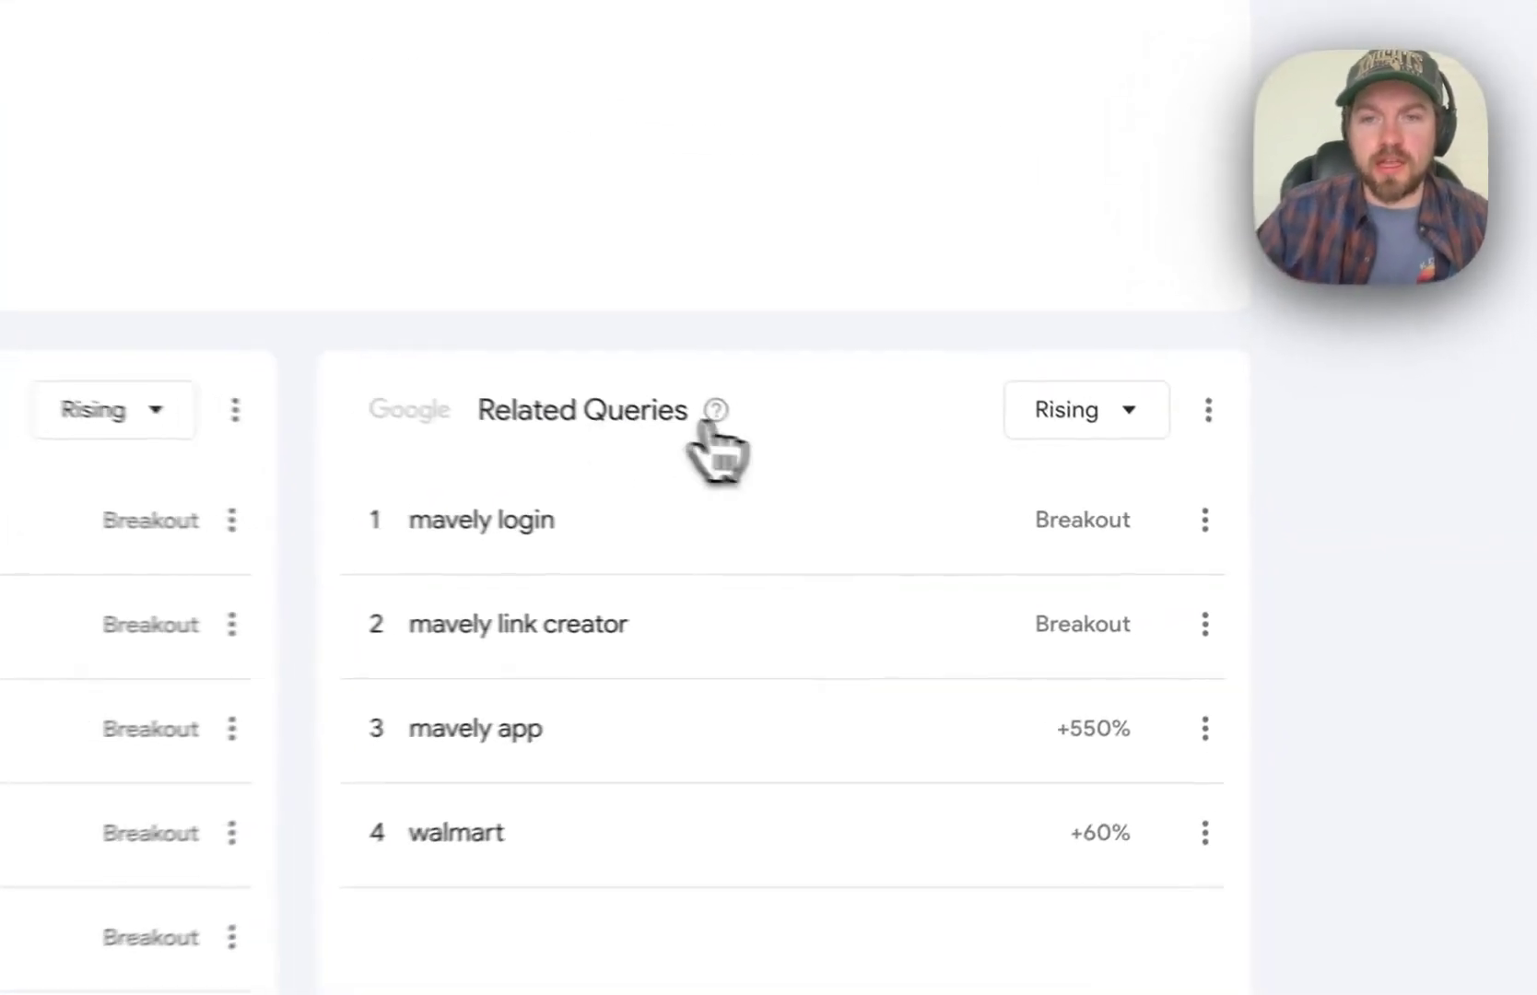
mouse_move(1039, 549)
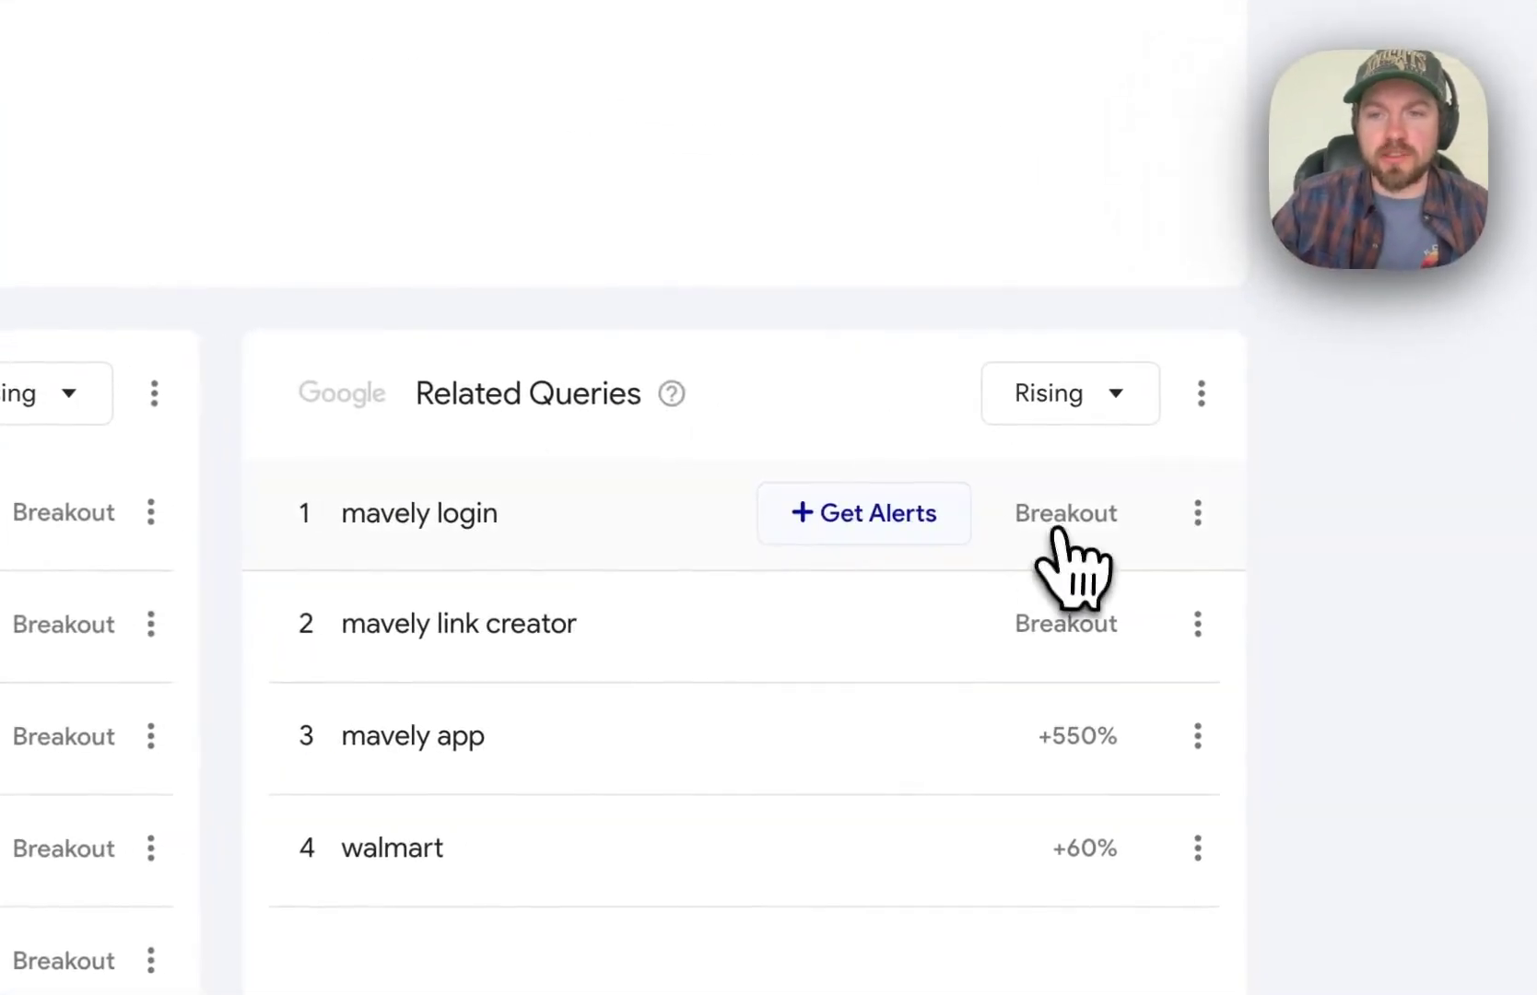
left_click(1108, 394)
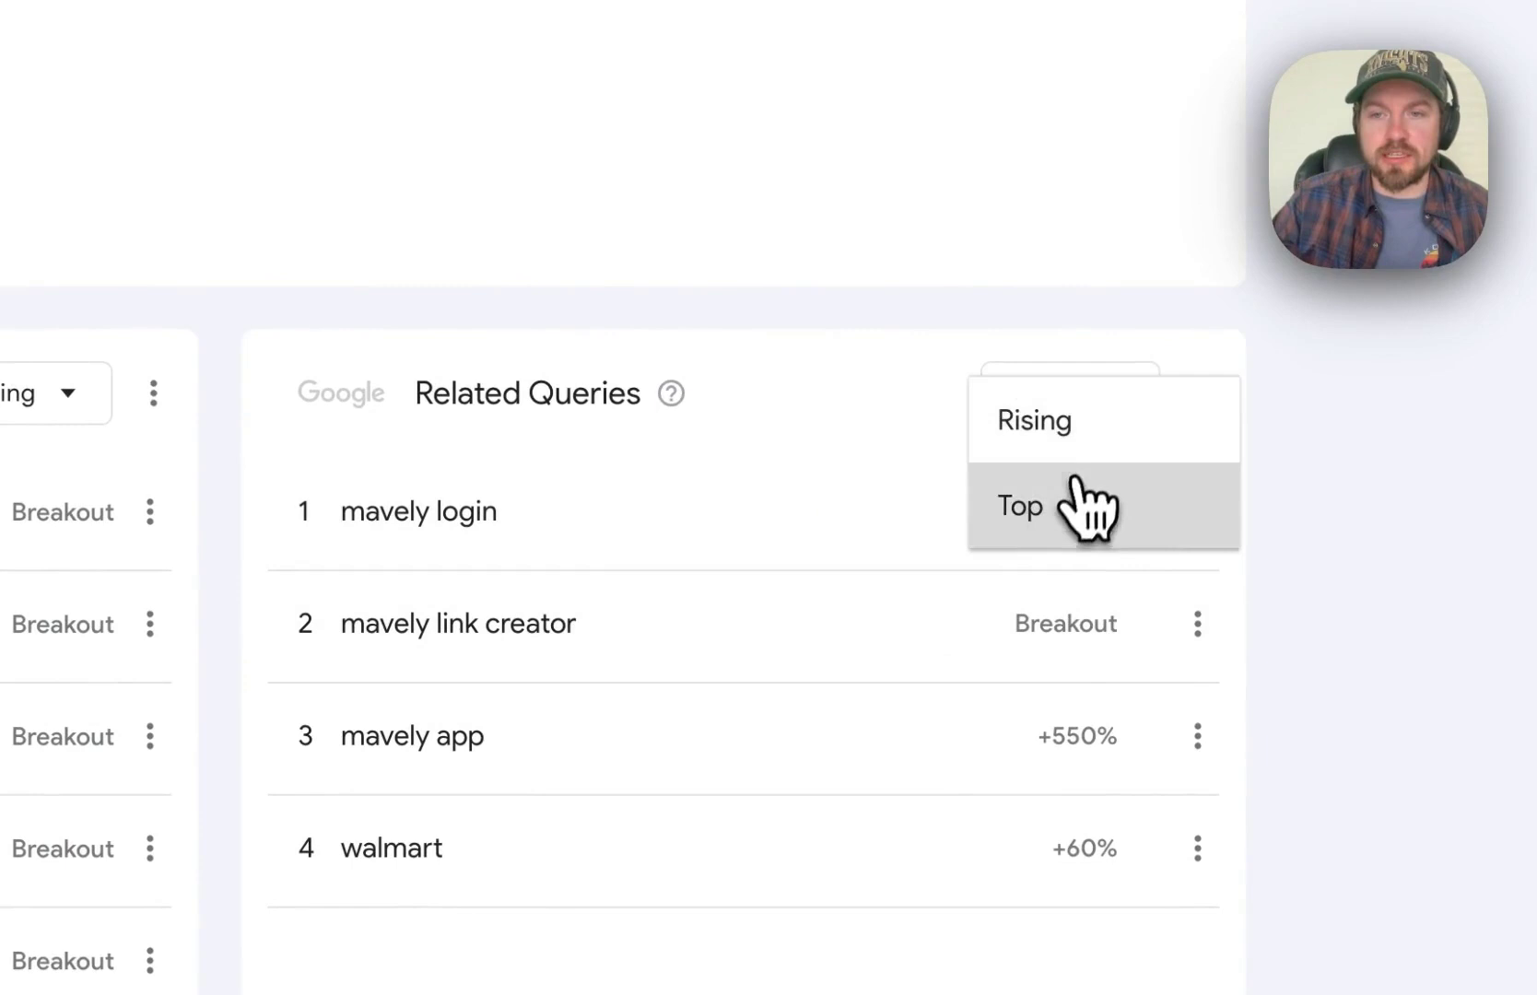
left_click(1074, 488)
left_click(1076, 401)
left_click(1059, 364)
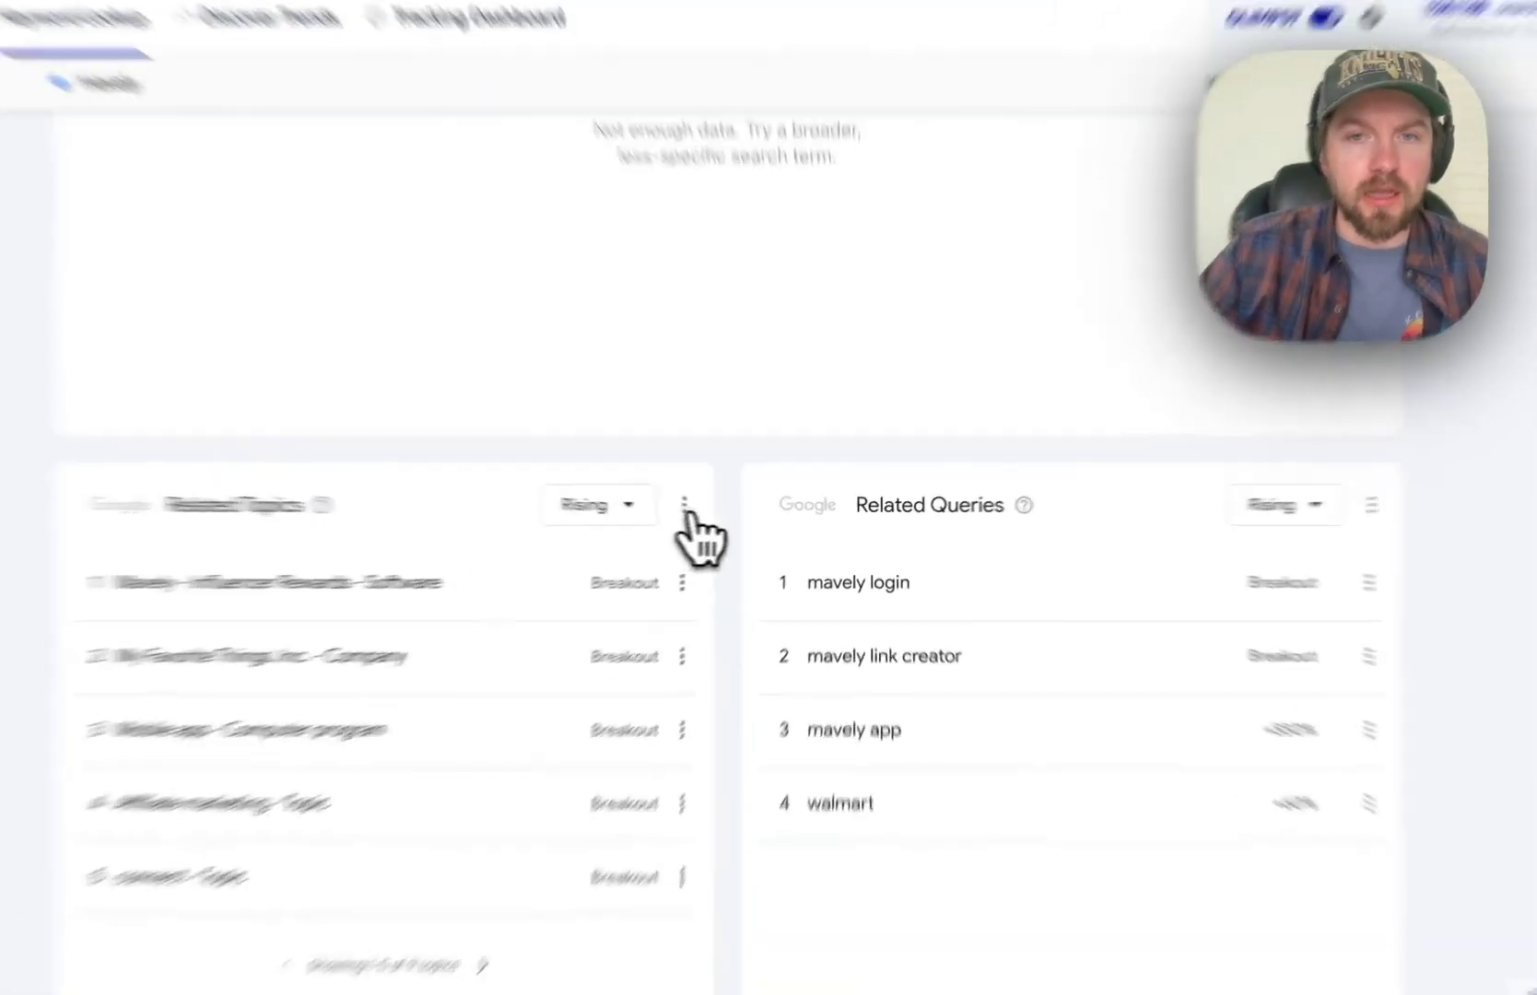
mouse_move(730, 514)
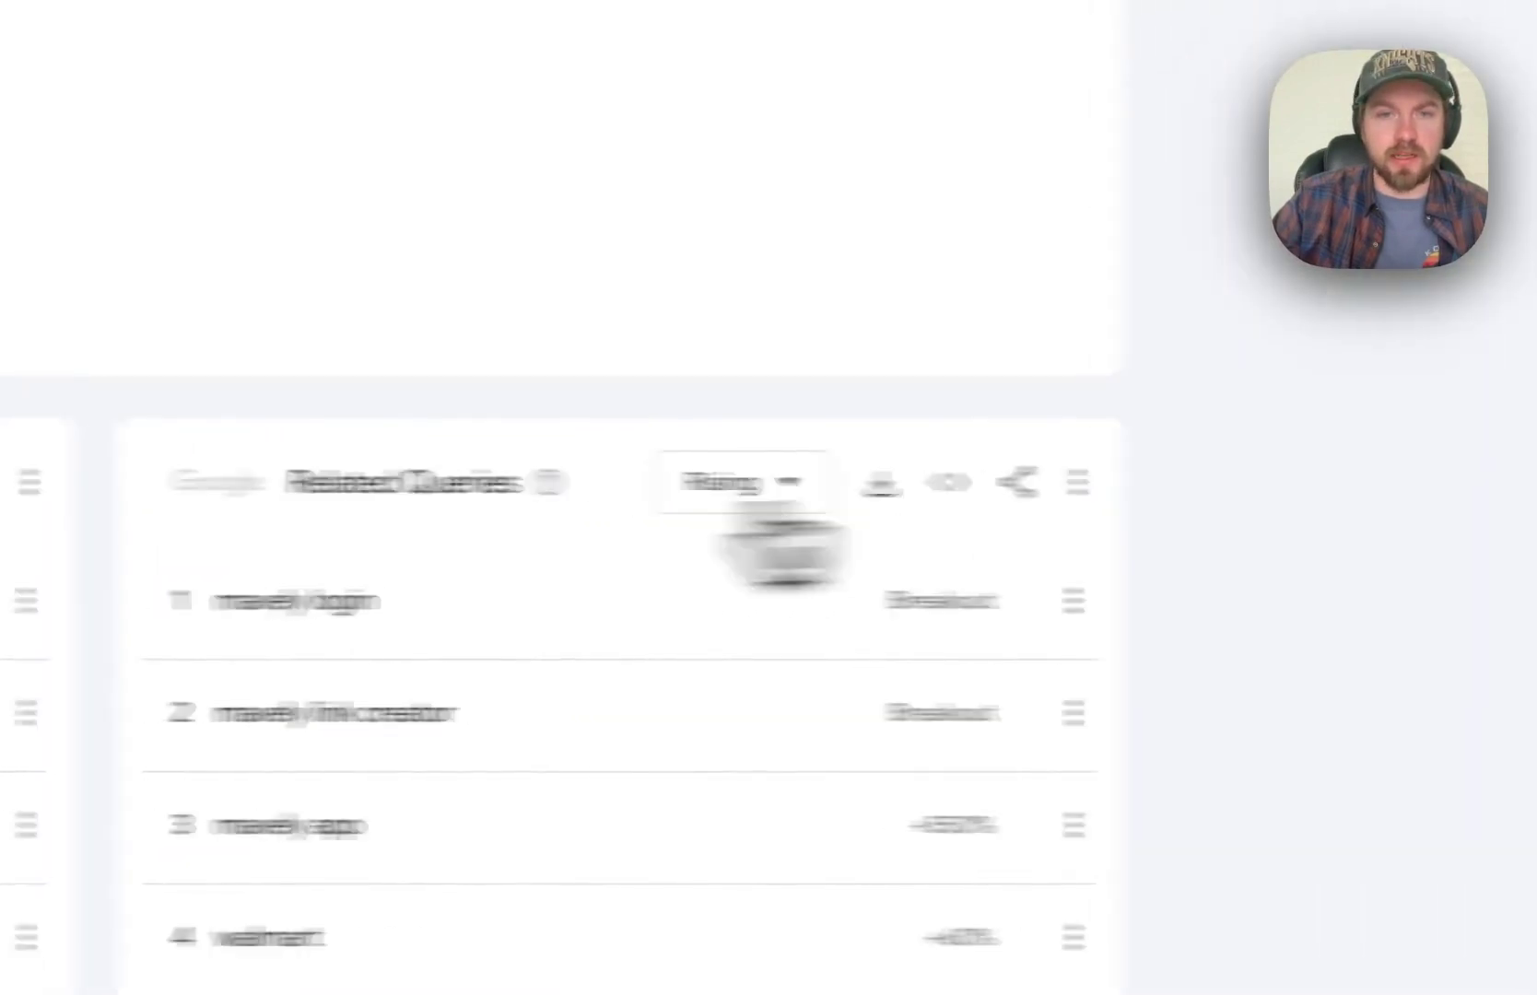
scroll(781, 551, "up", 5)
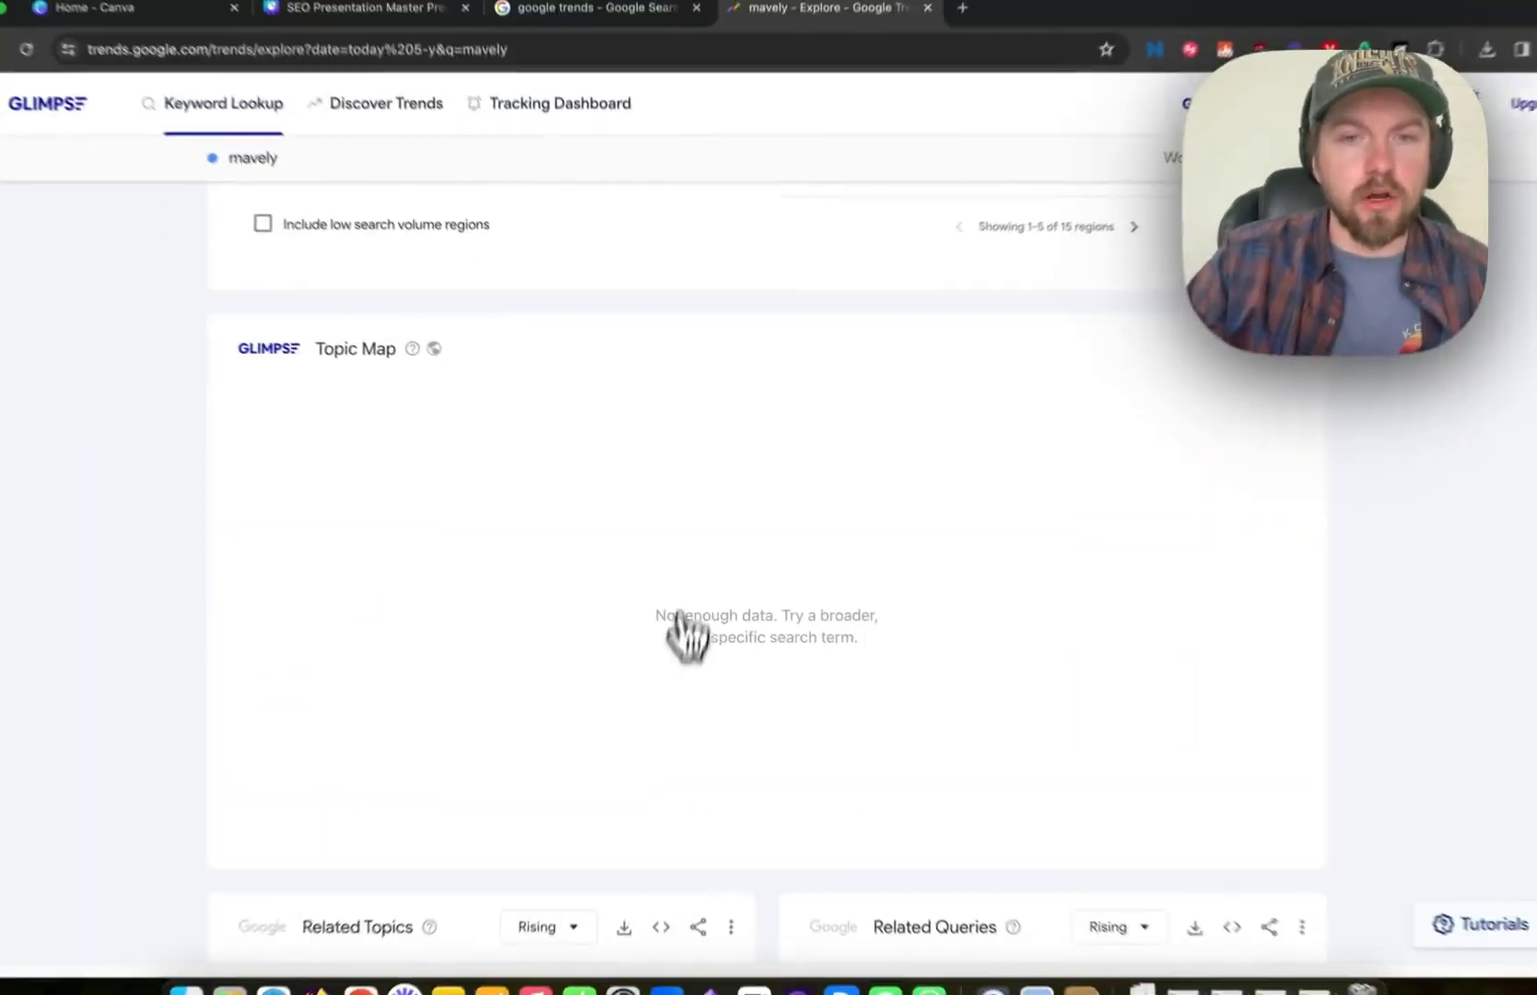
scroll(714, 663, "down", 5)
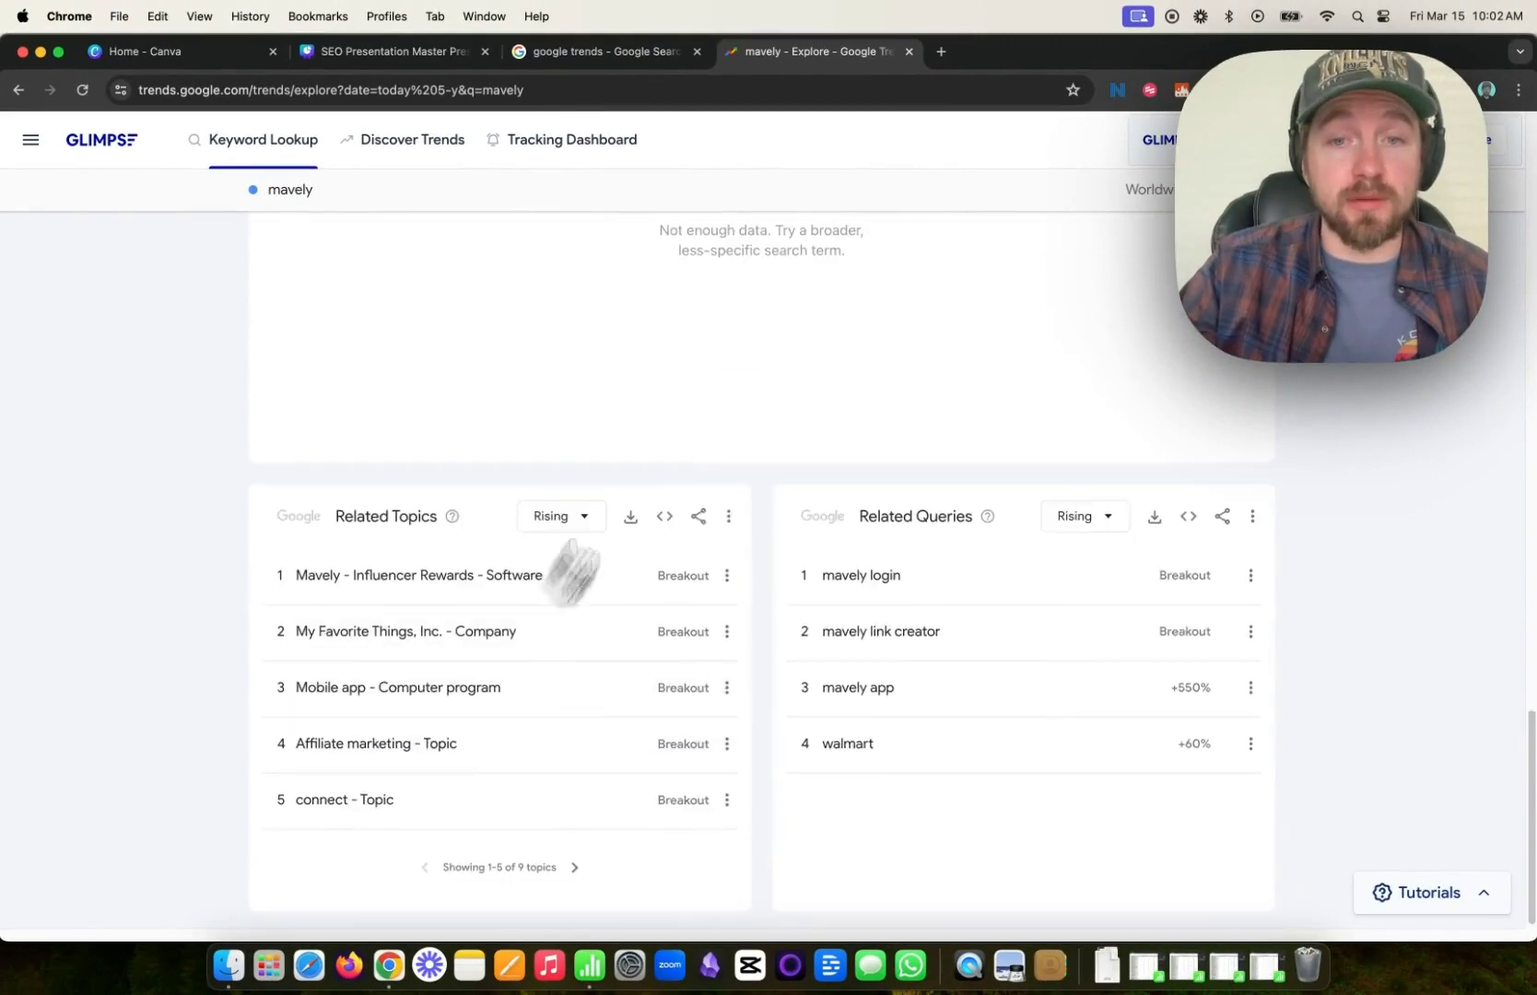
scroll(571, 571, "up", 15)
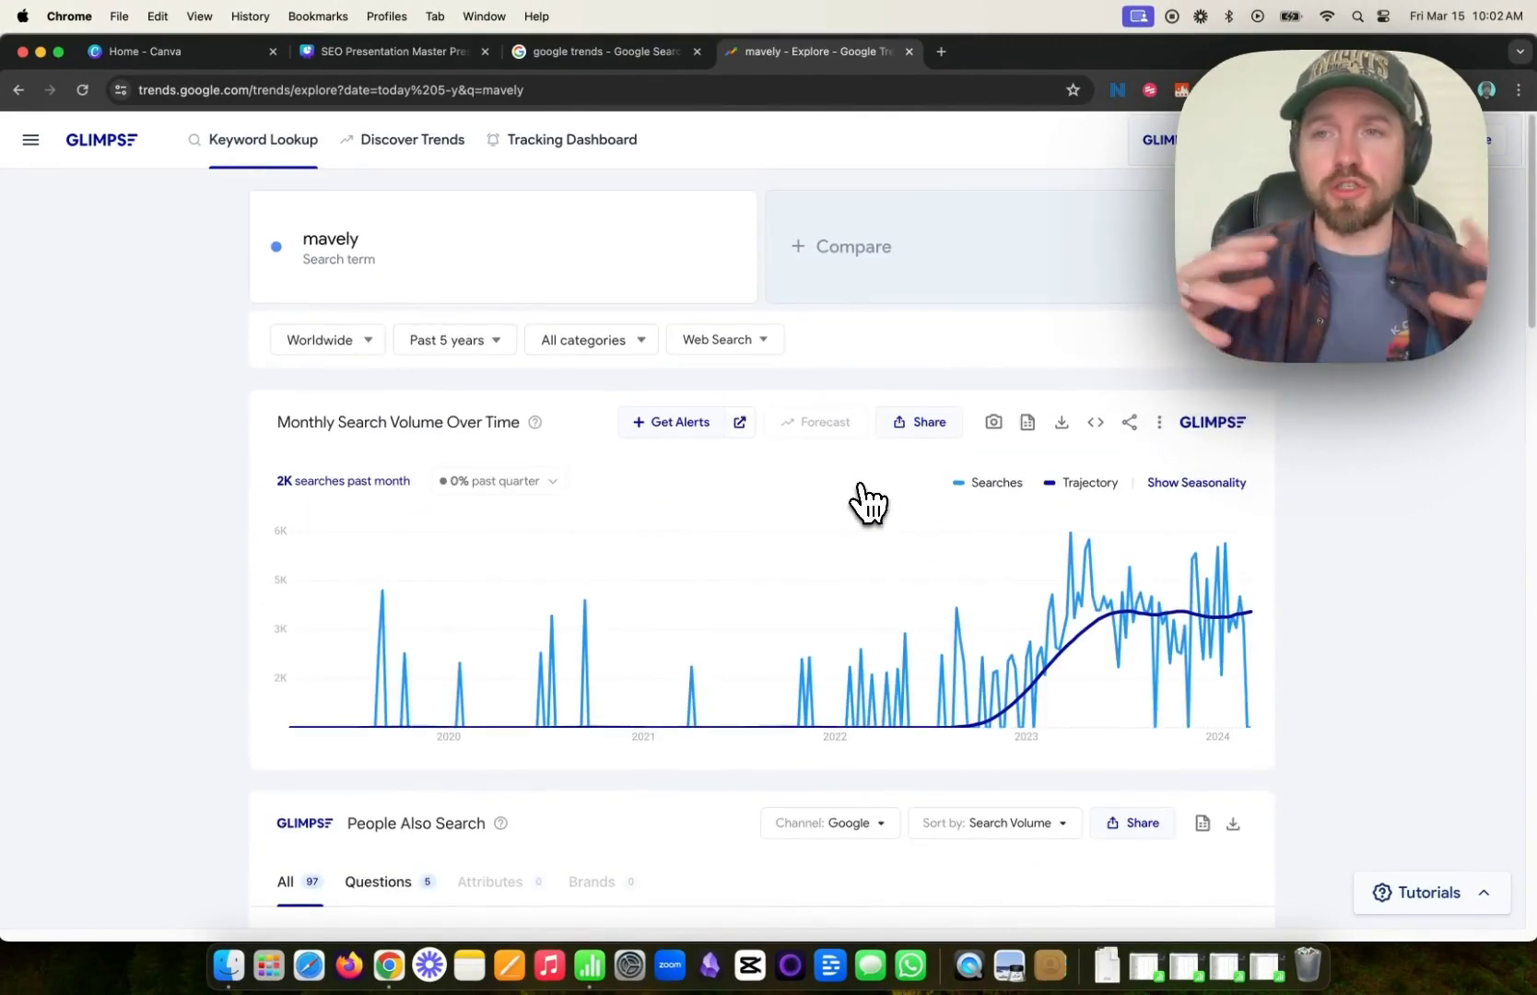
Step: Replace mavely with 'keto' and set the time range to 2004 - present
left_click(334, 241)
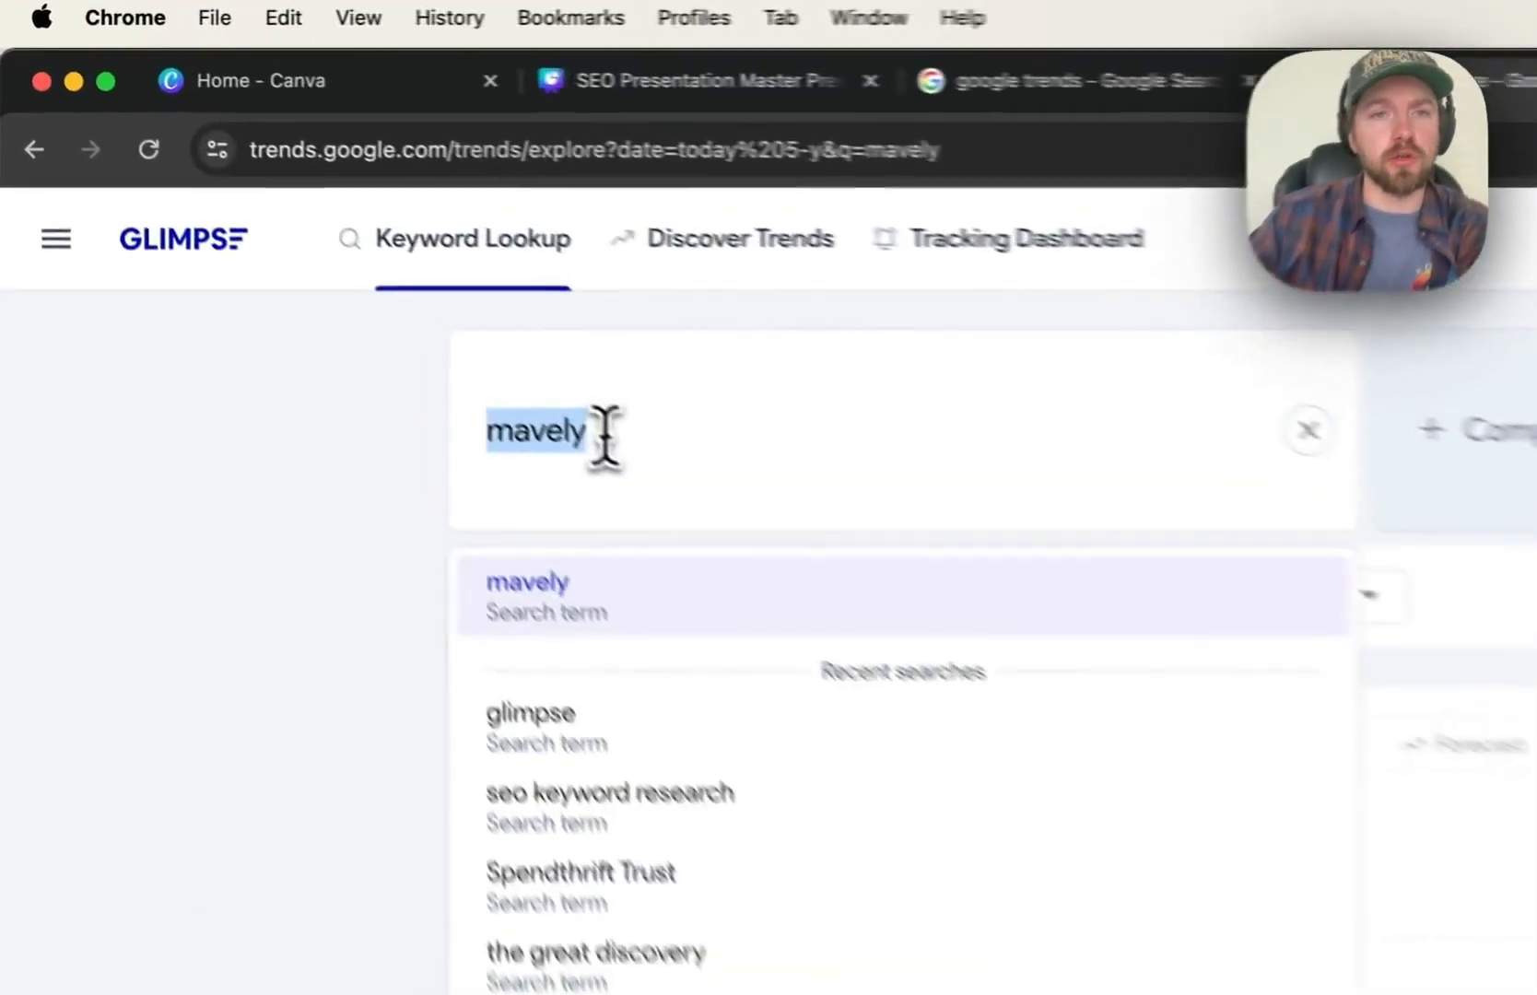
key("BackSpace")
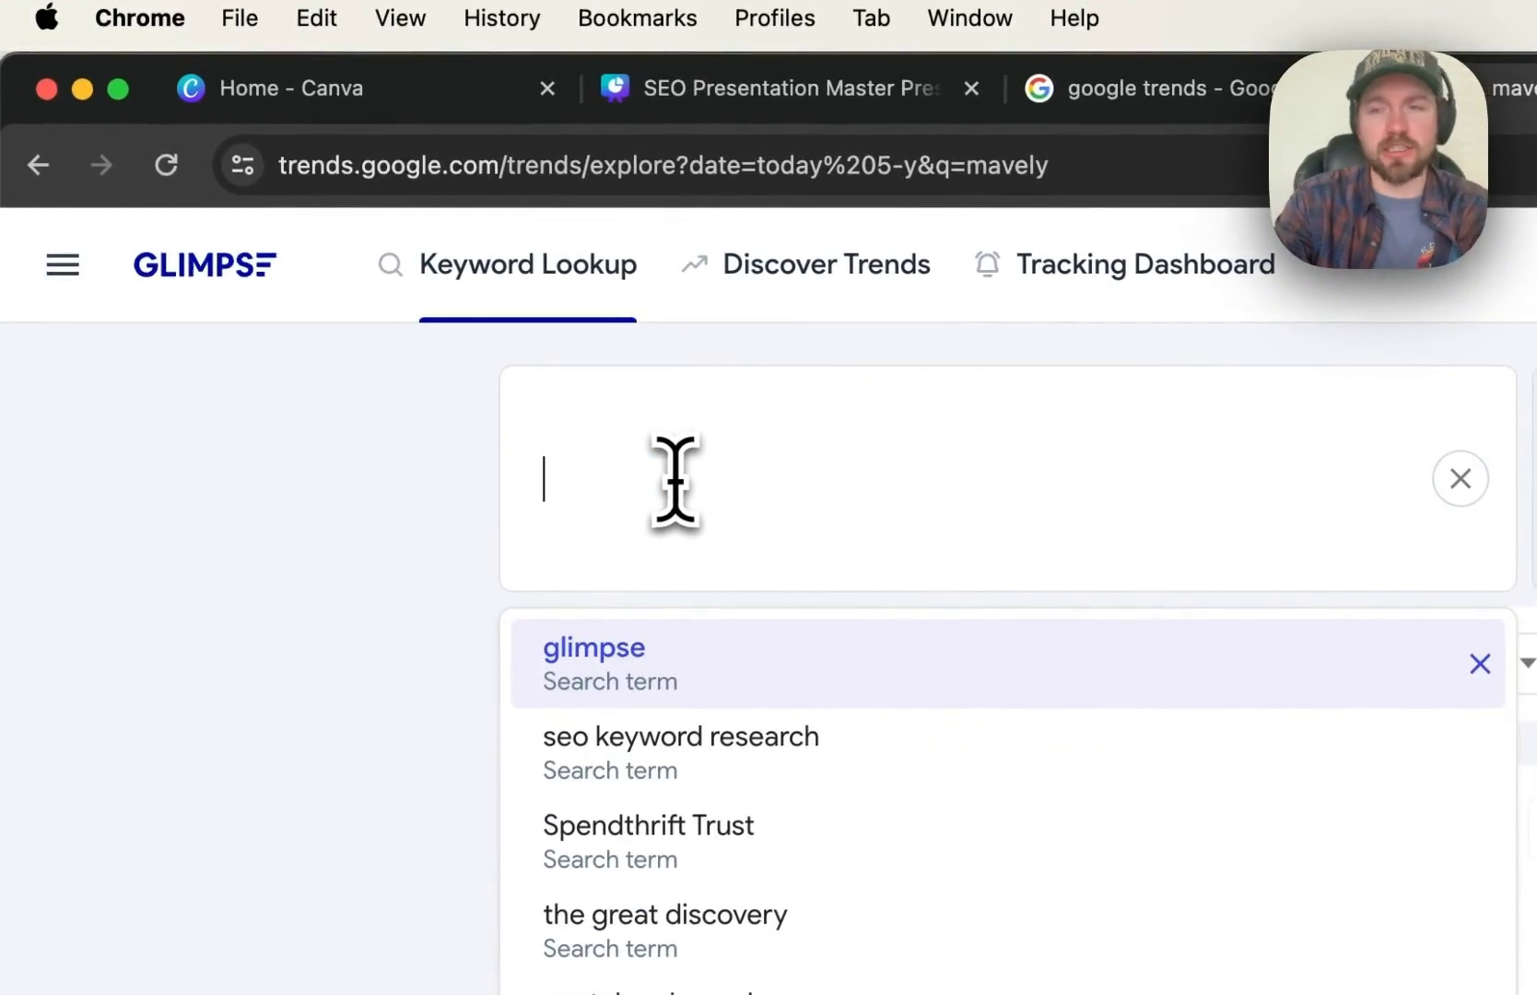
type("keto")
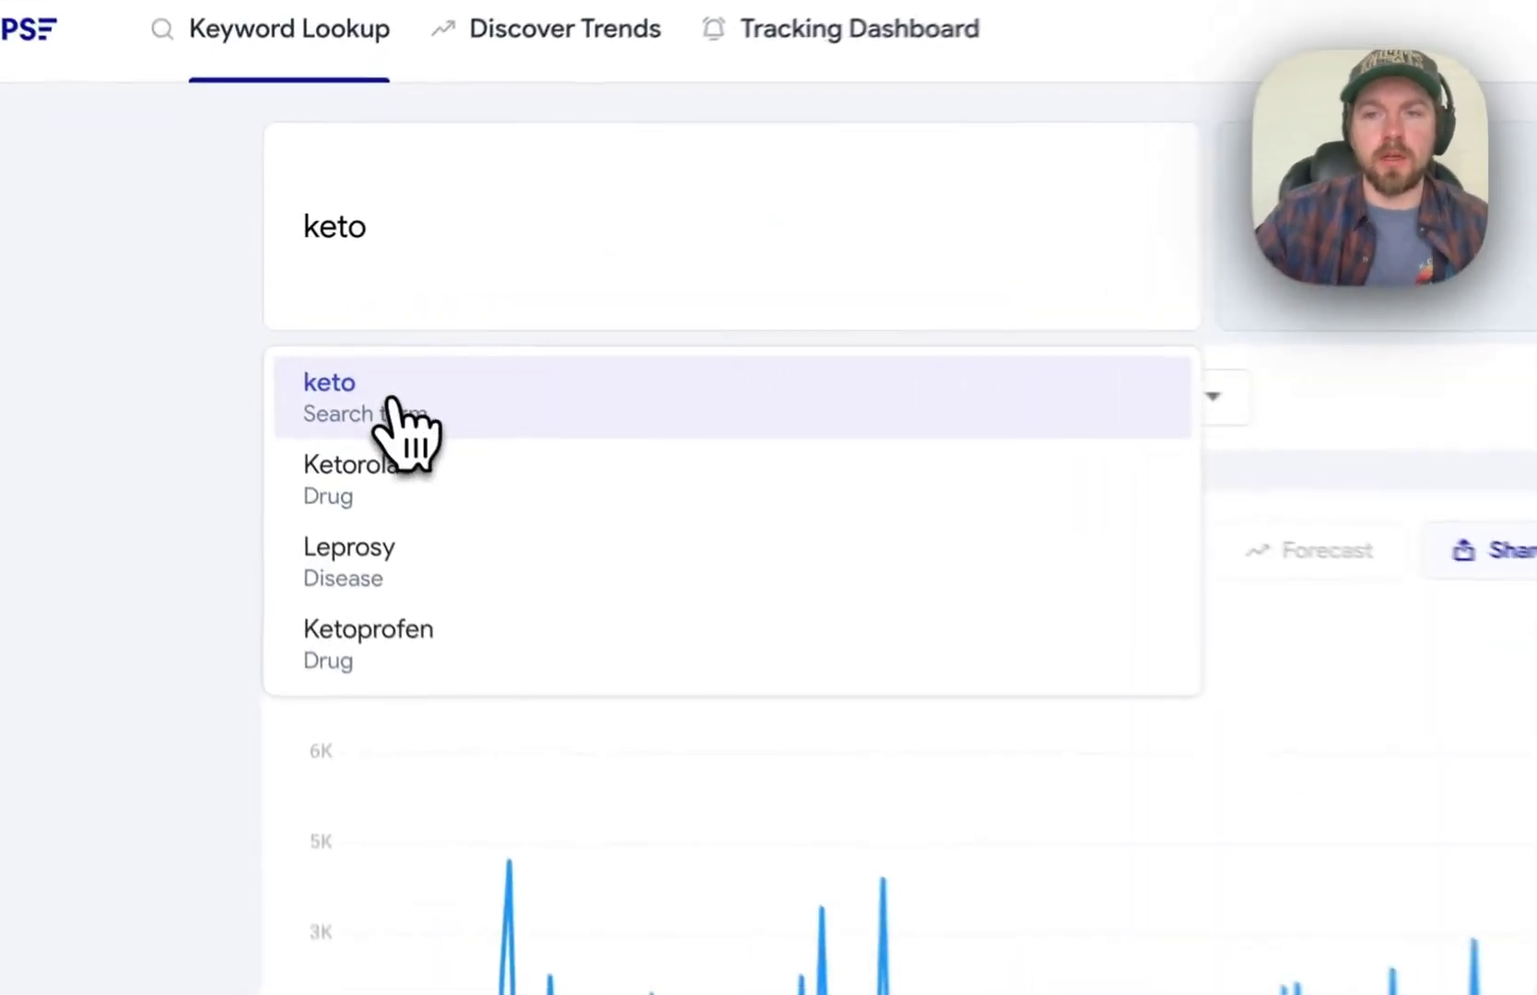
left_click(321, 350)
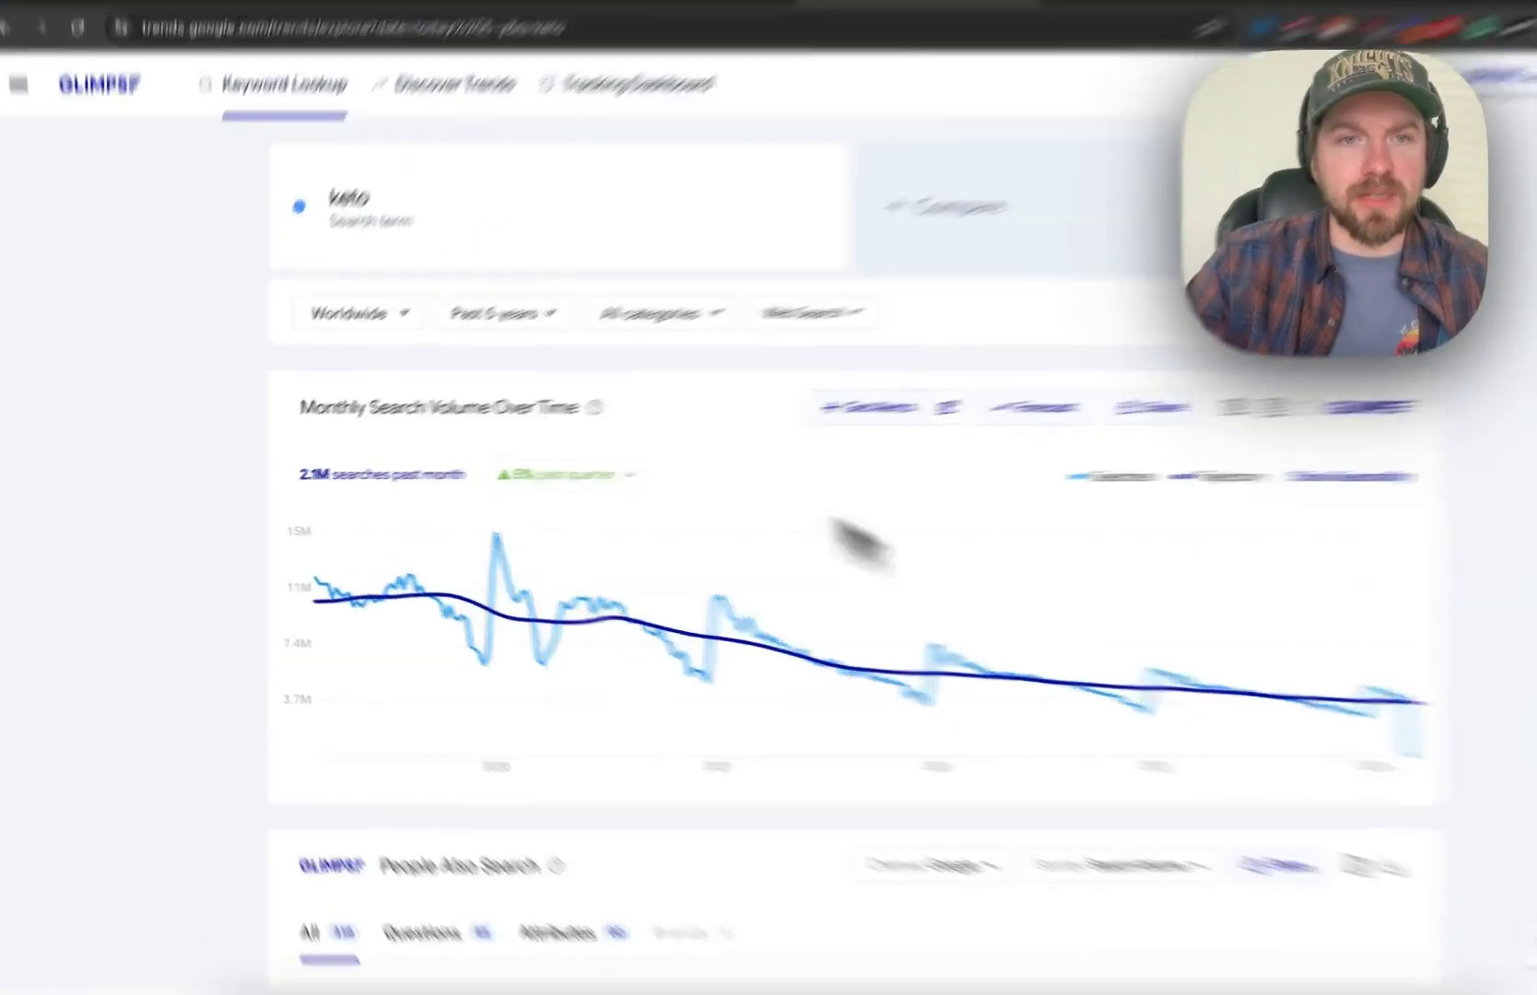
left_click(457, 339)
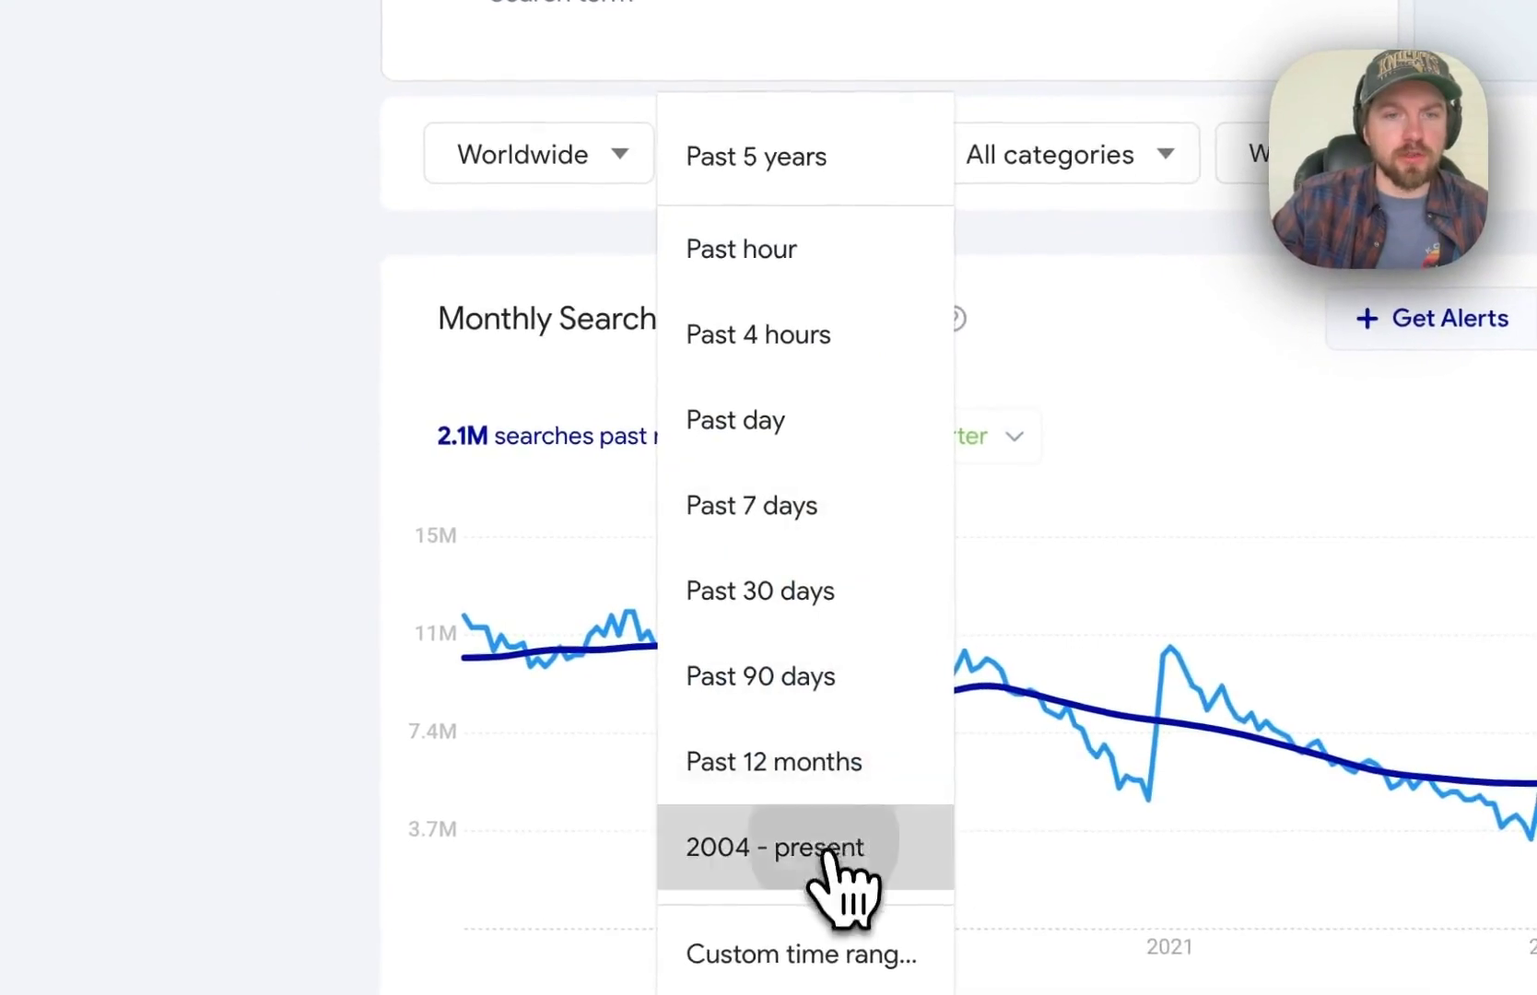
left_click(779, 829)
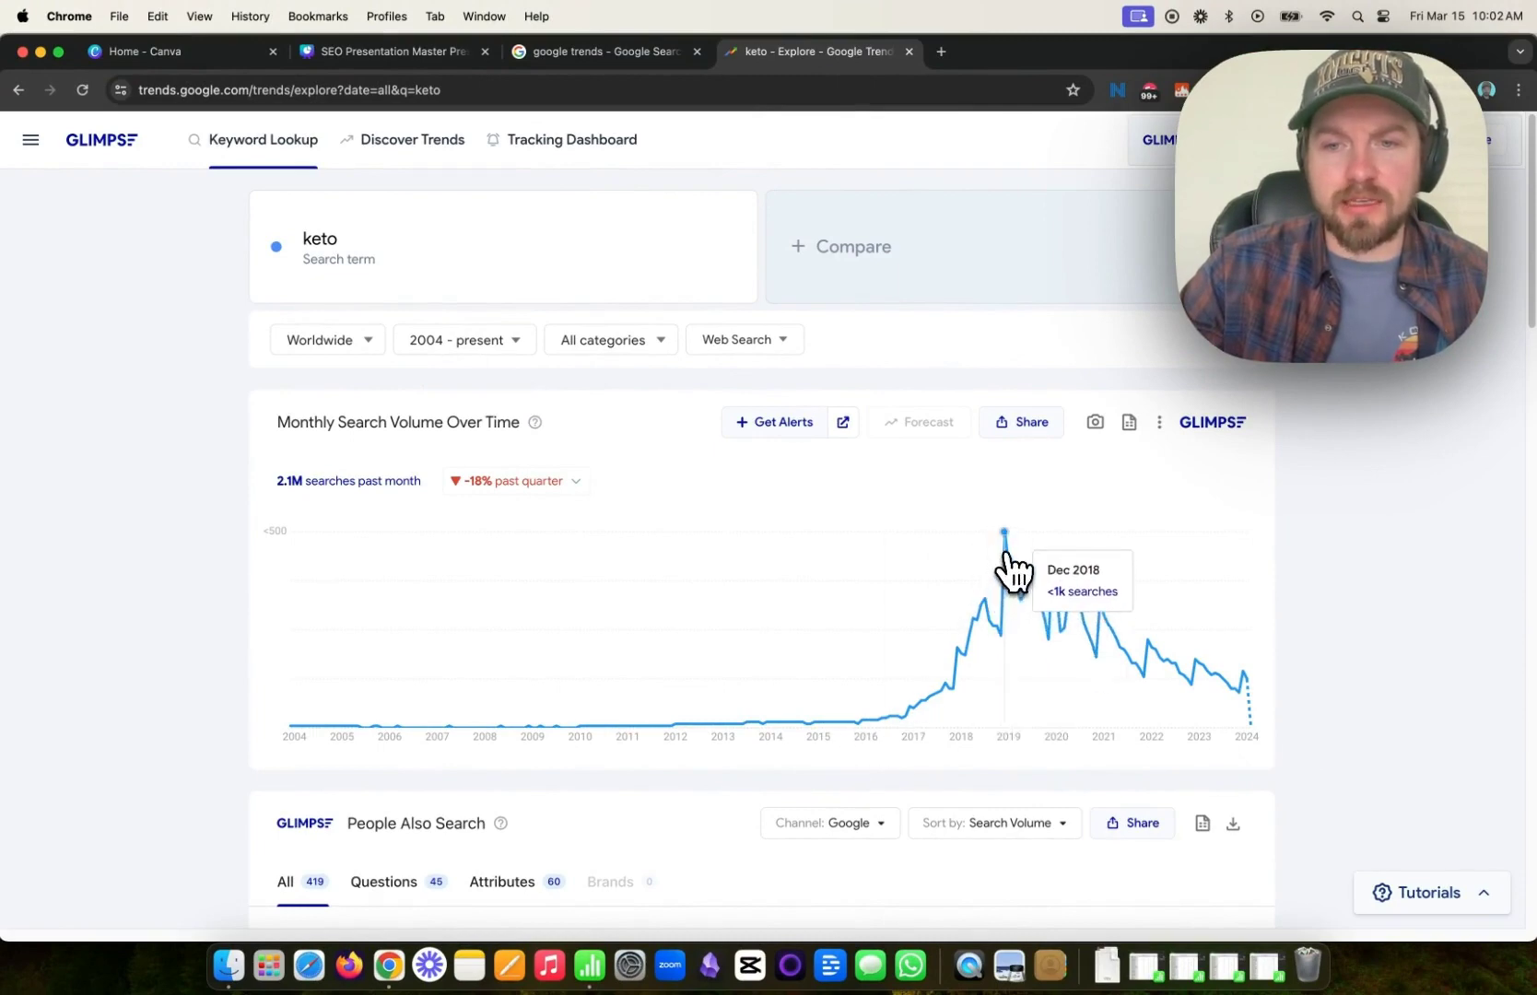
Step: Sort keto's 419 People Also Search keywords by Growth after trying Keyword Difficulty and Competition
scroll(1289, 717, "down", 6)
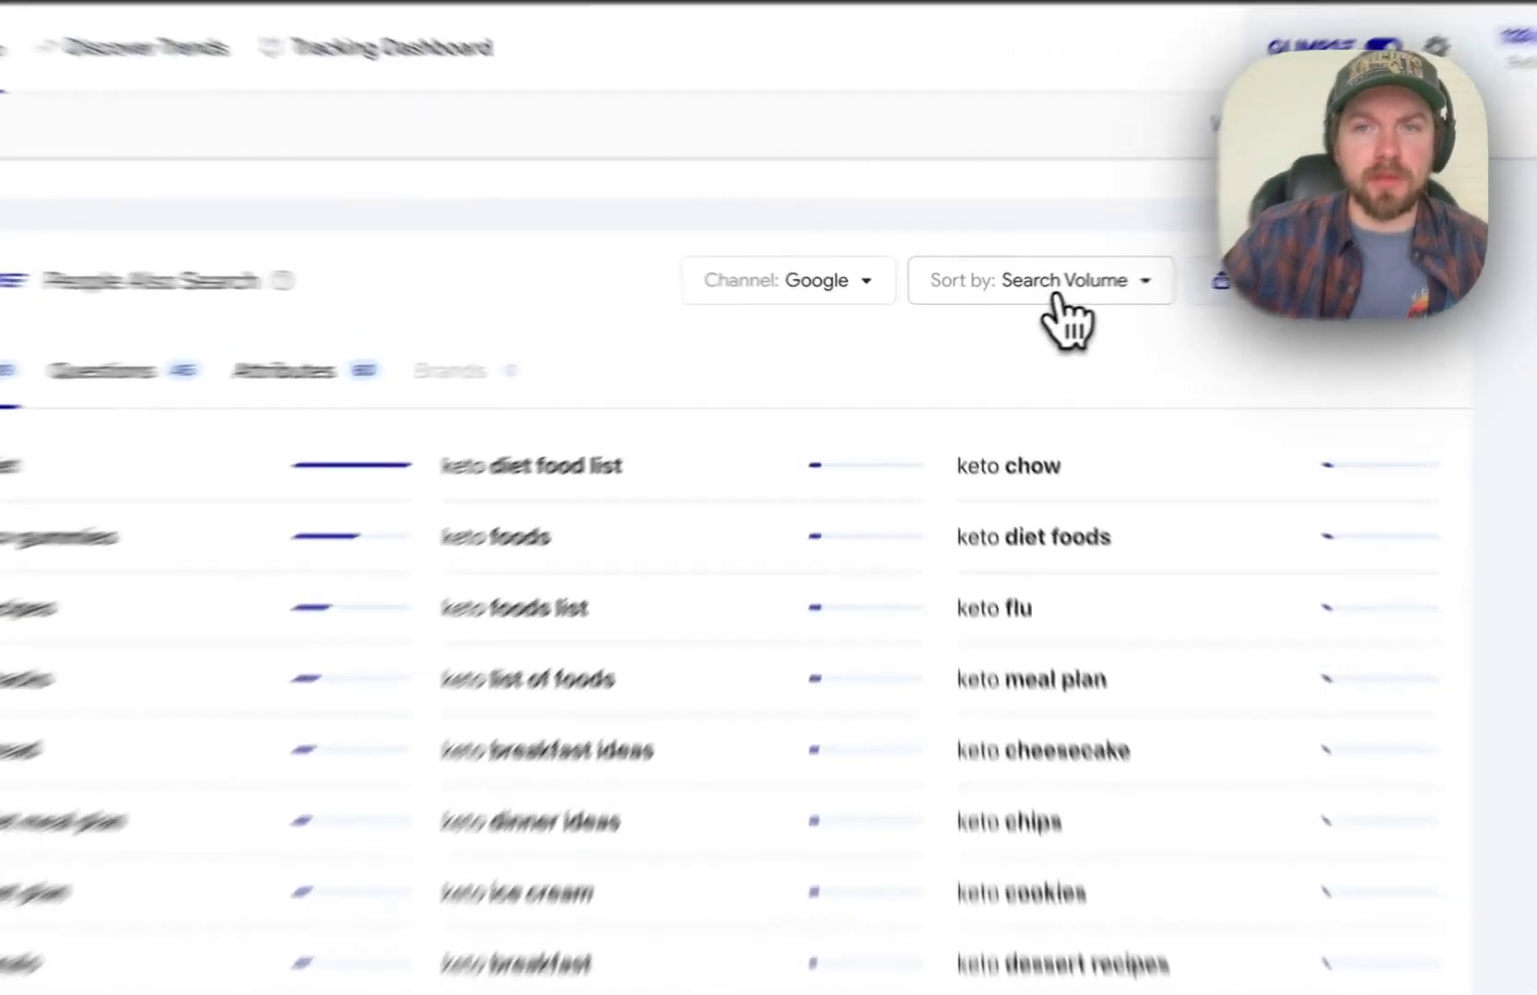
left_click(1060, 293)
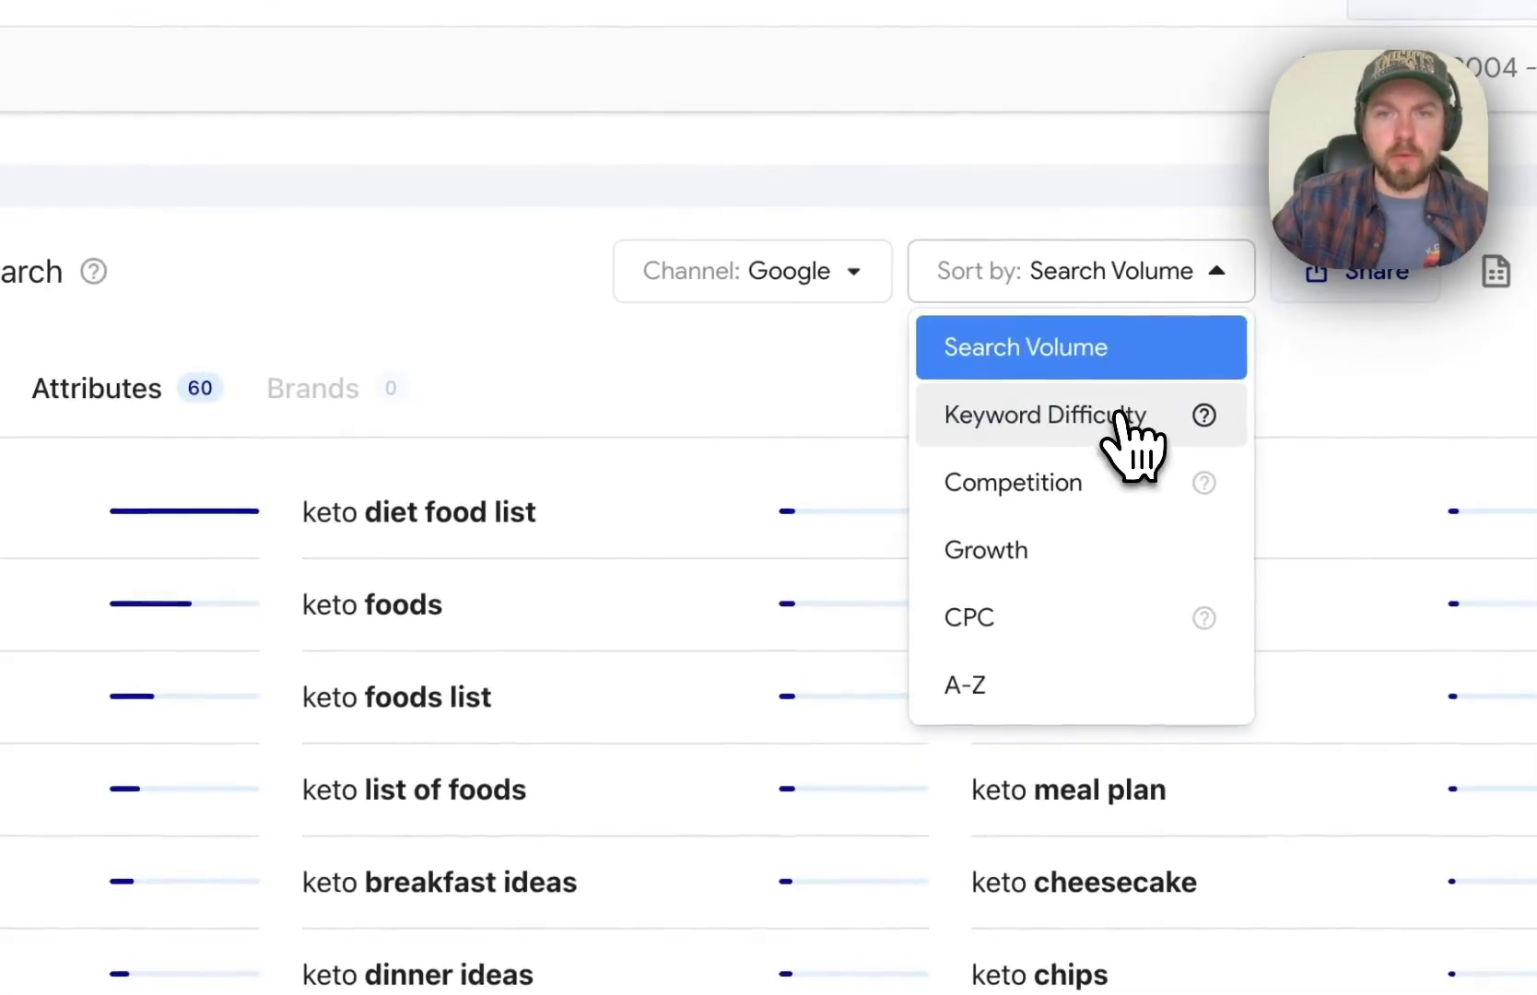
left_click(1075, 398)
left_click(1041, 280)
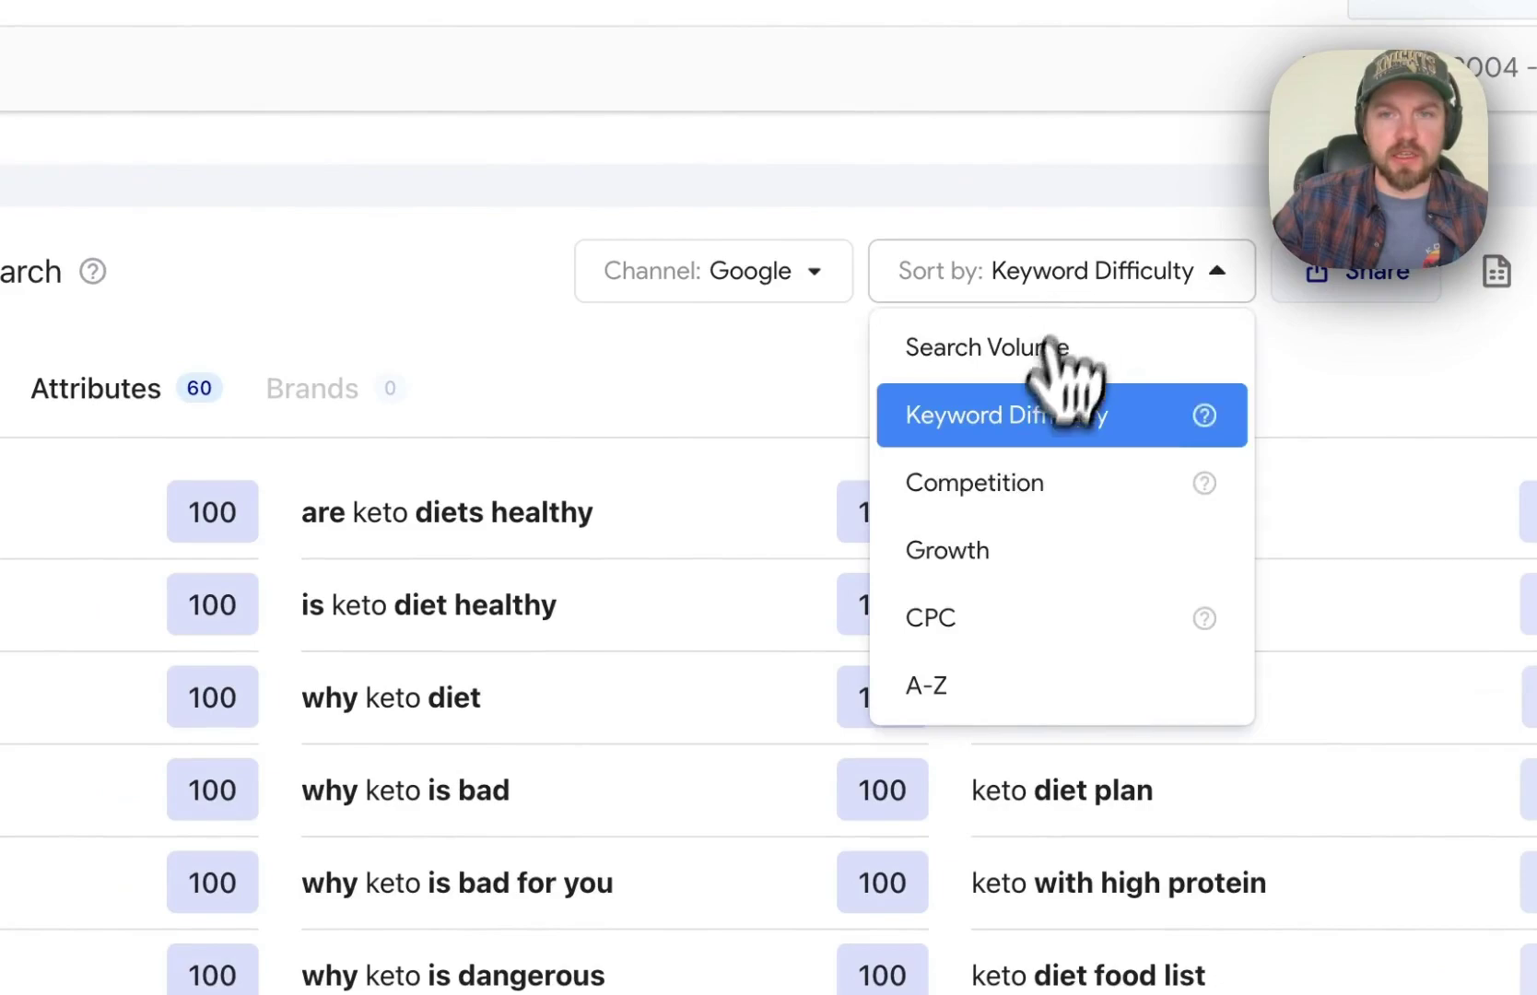
left_click(974, 483)
left_click(1090, 281)
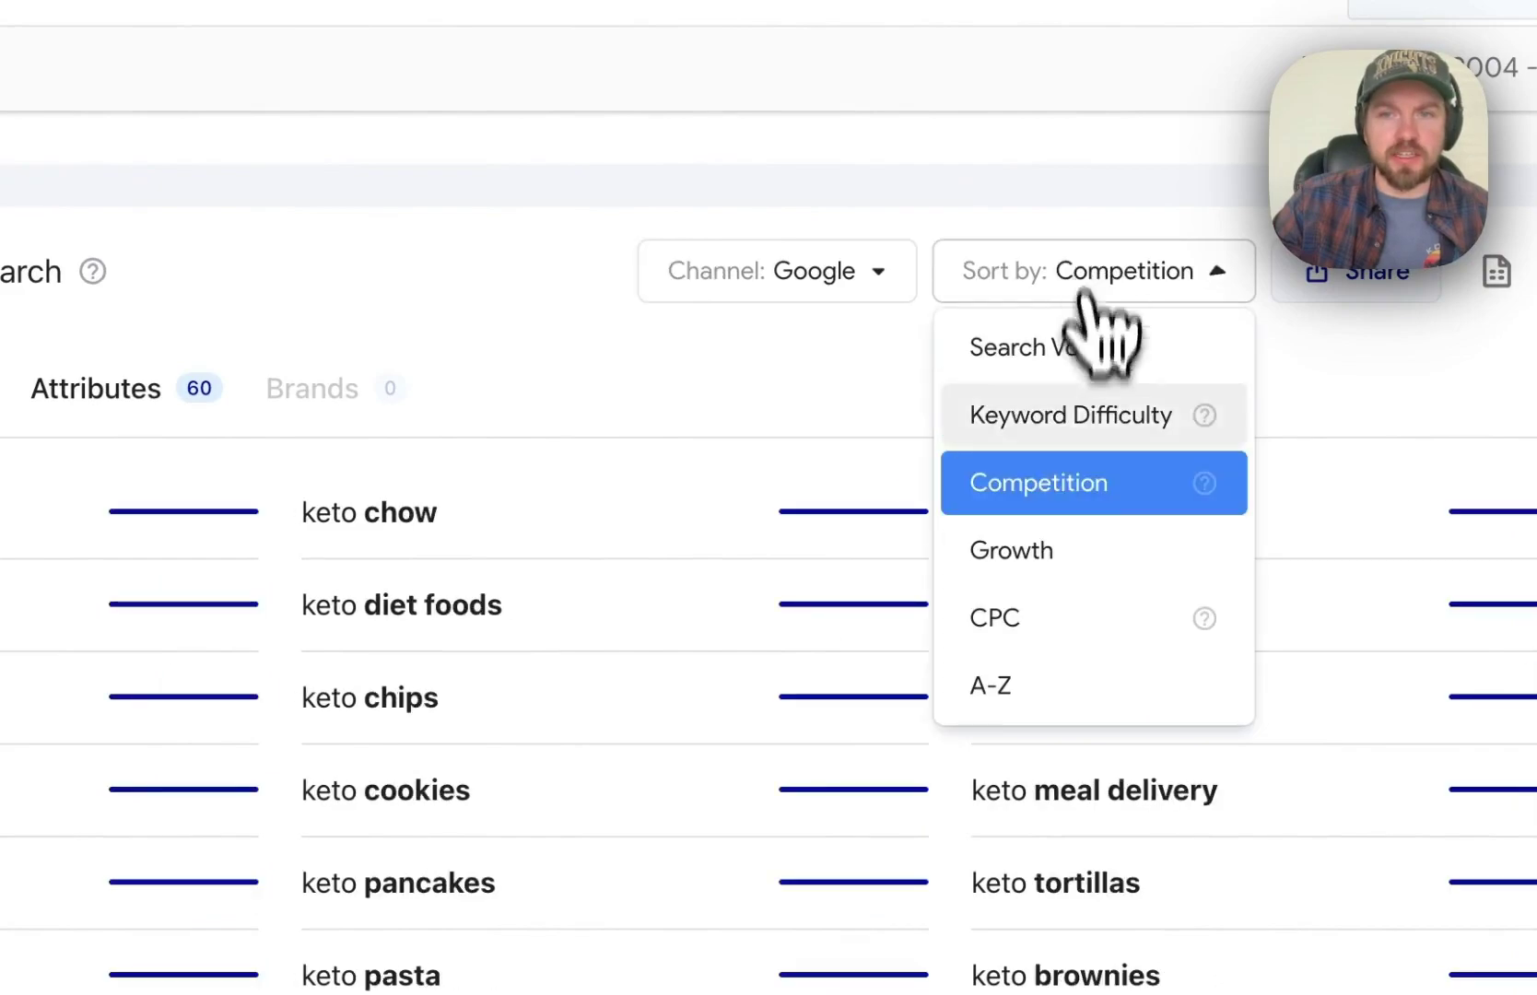
left_click(1049, 556)
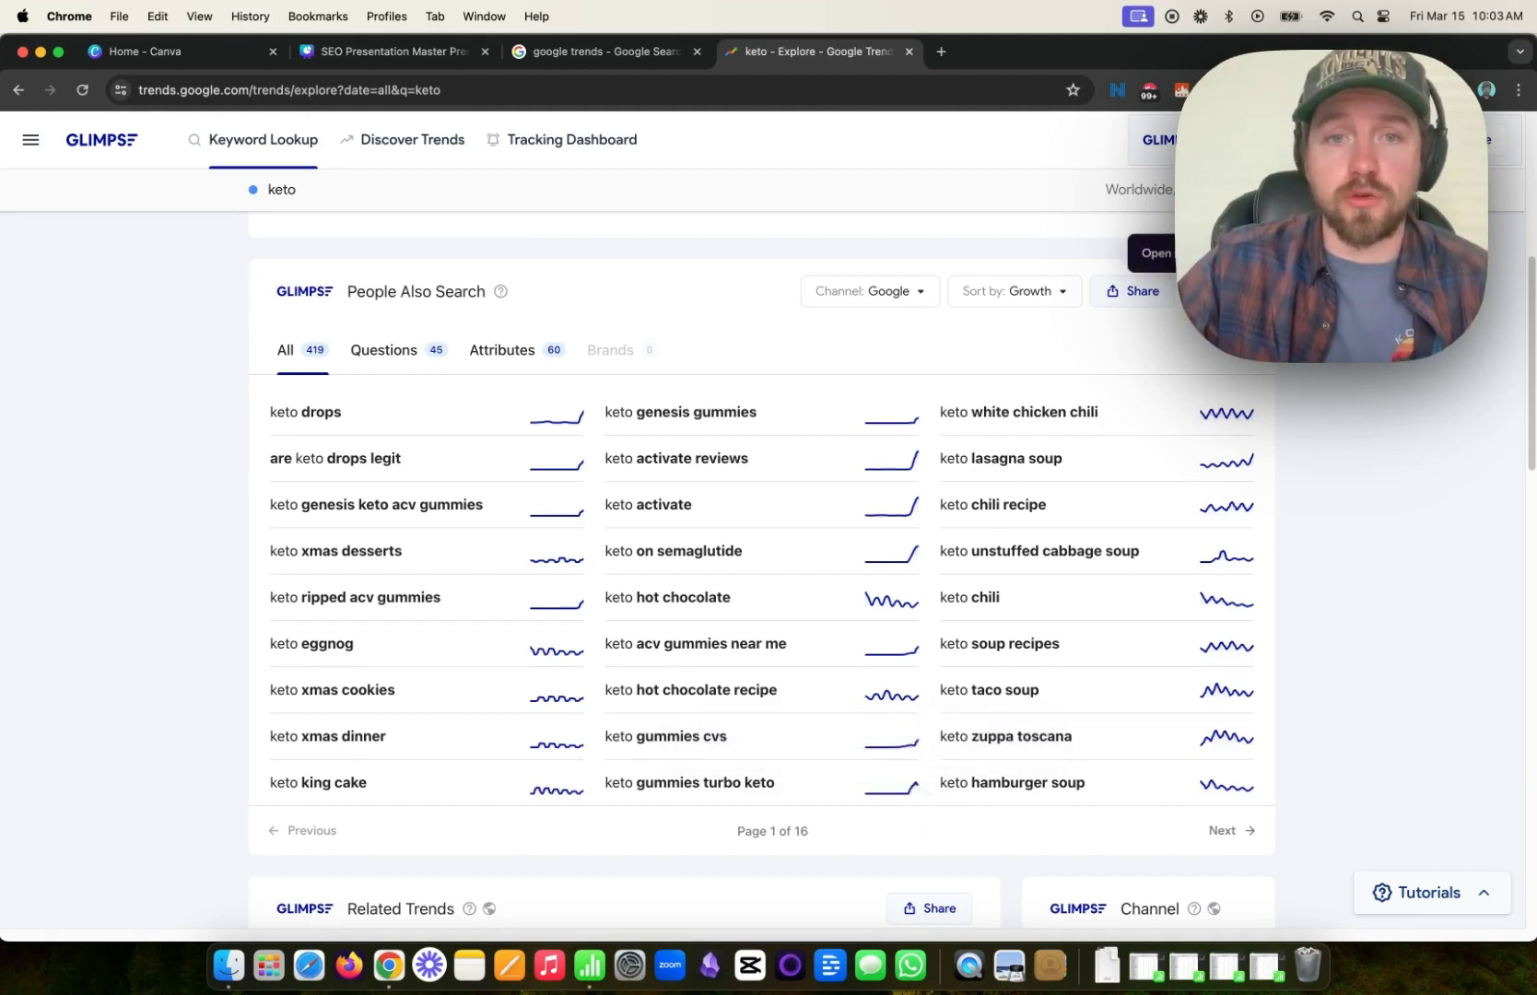
Step: Show keto's question searches, then its 60 Attributes grouped by for, with and without
left_click(384, 350)
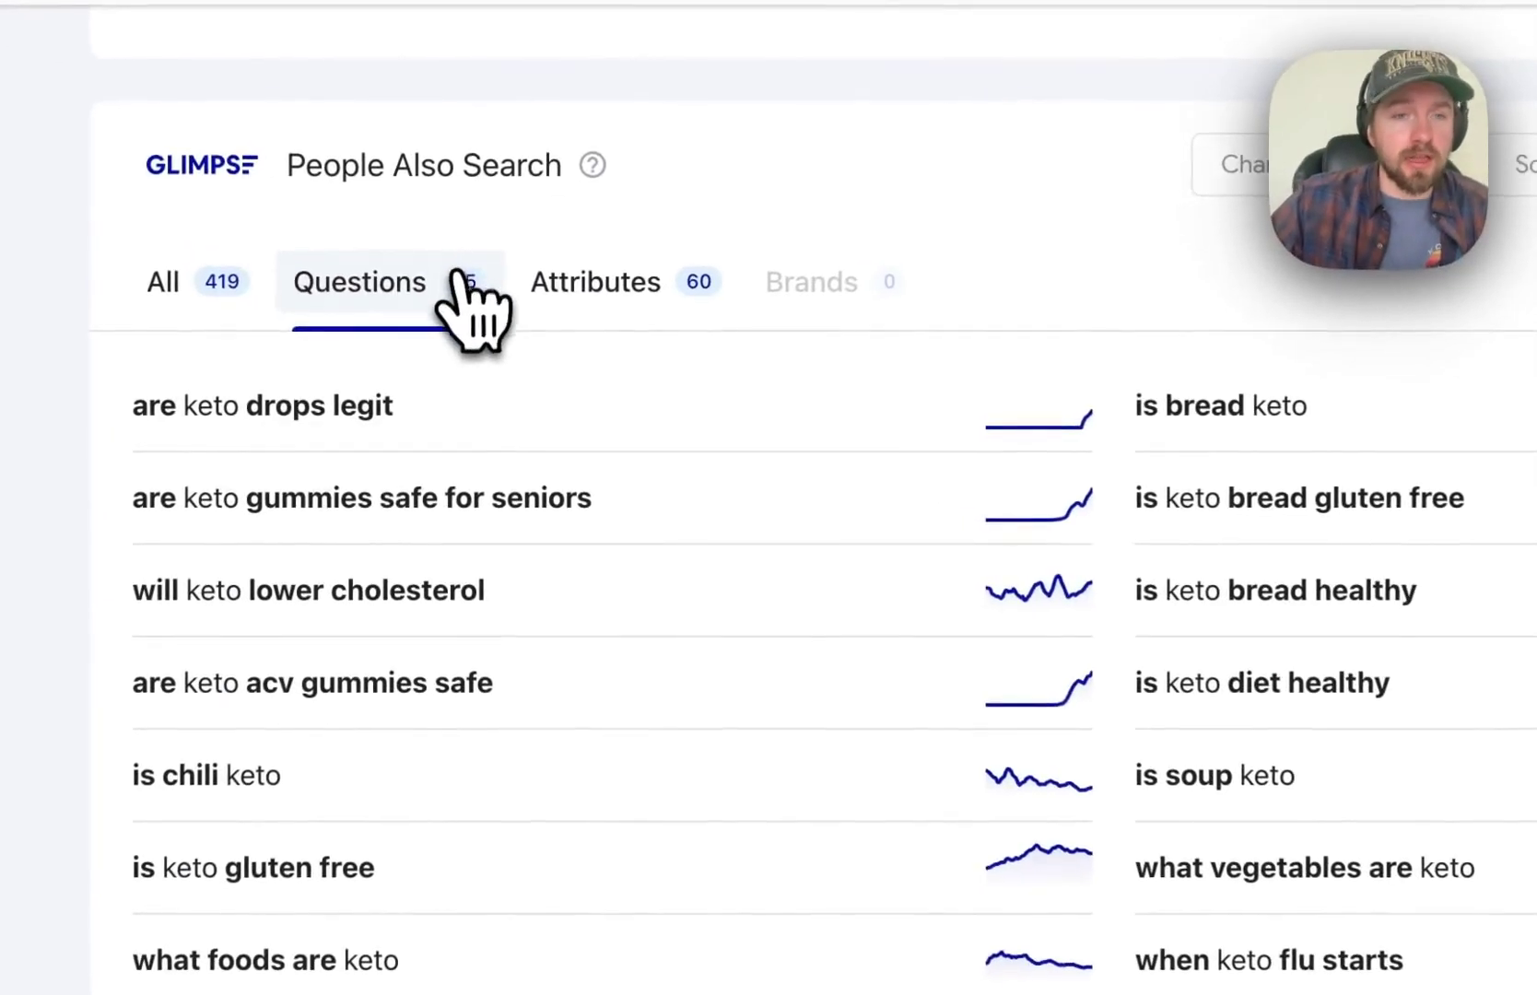
left_click(553, 313)
scroll(645, 651, "down", 1)
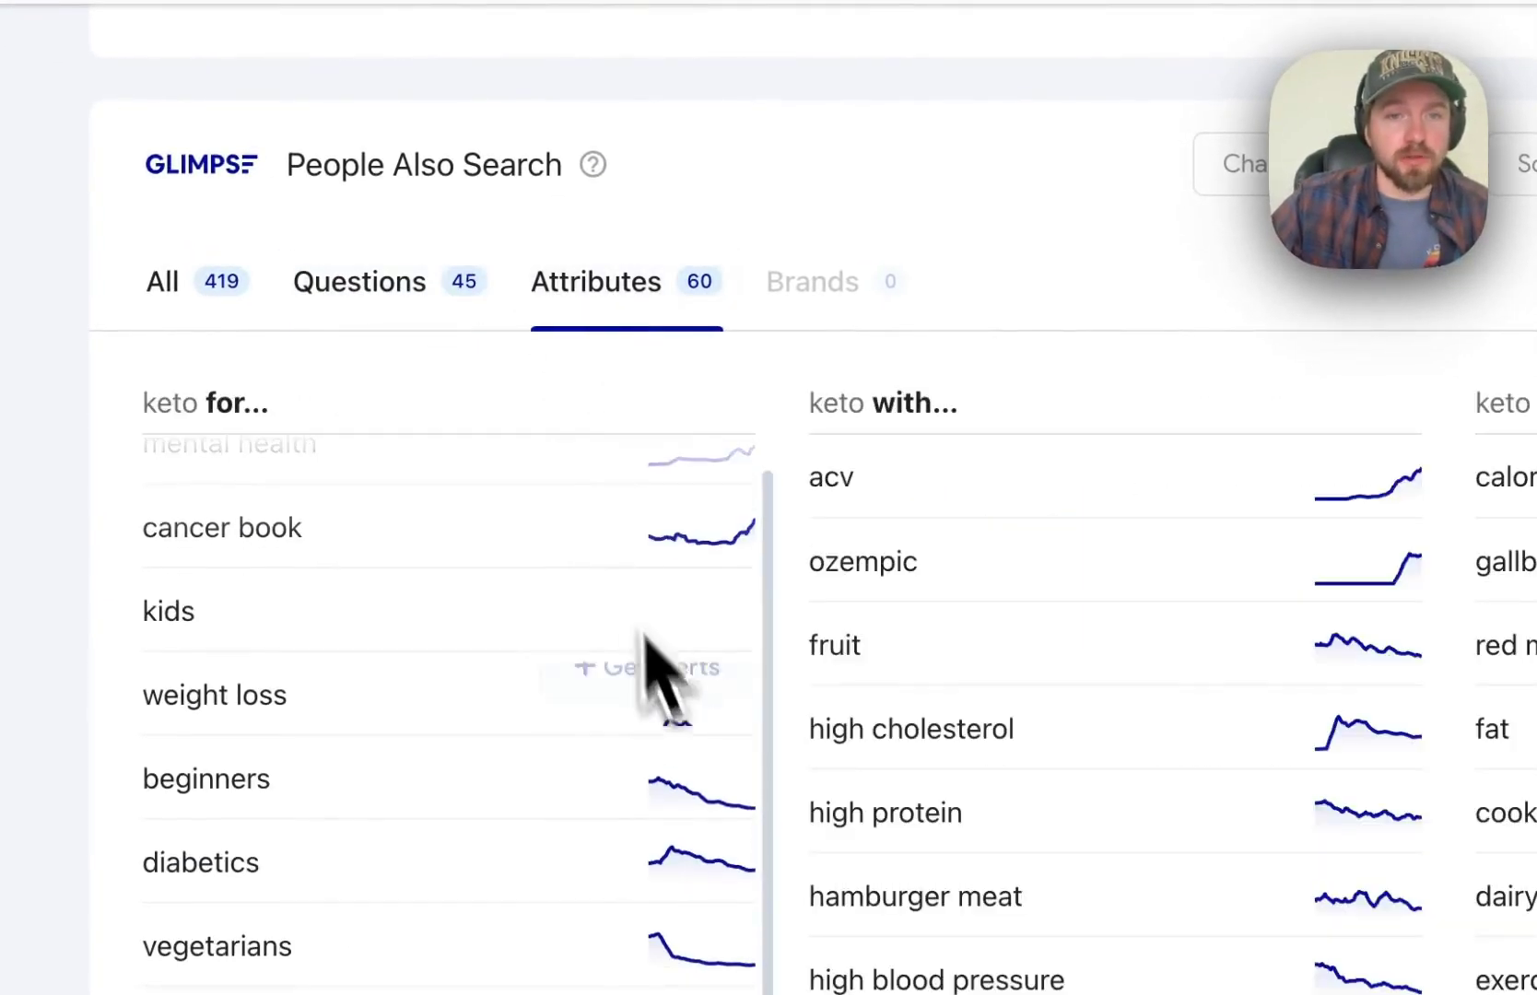
scroll(977, 796, "down", 1)
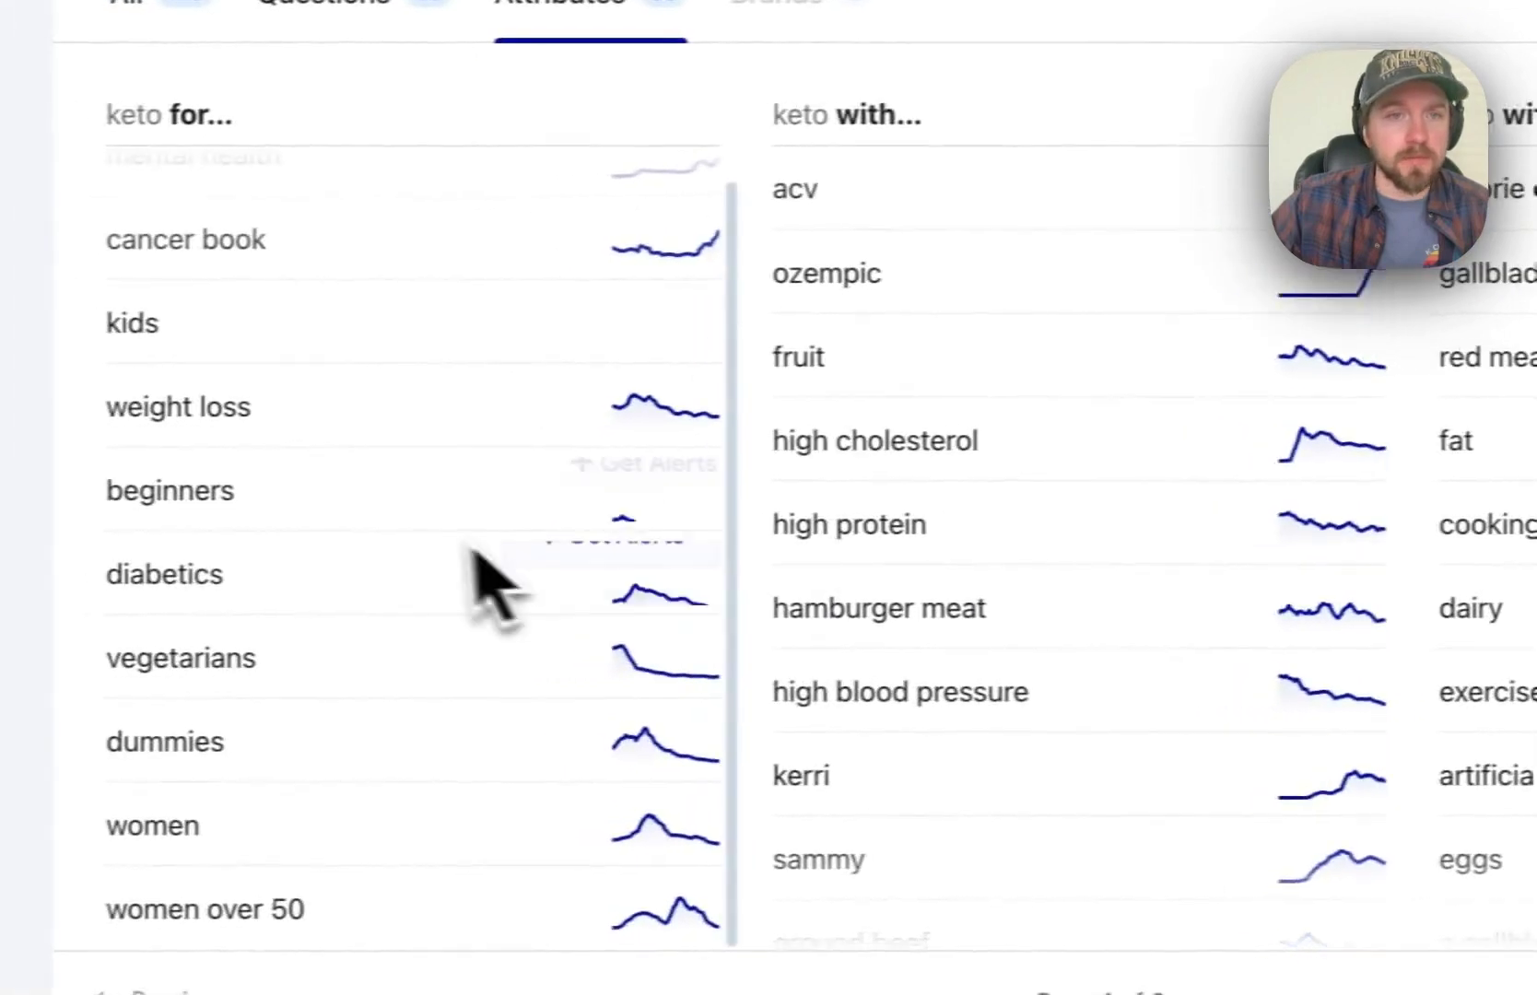
left_click_drag(536, 154, 656, 154)
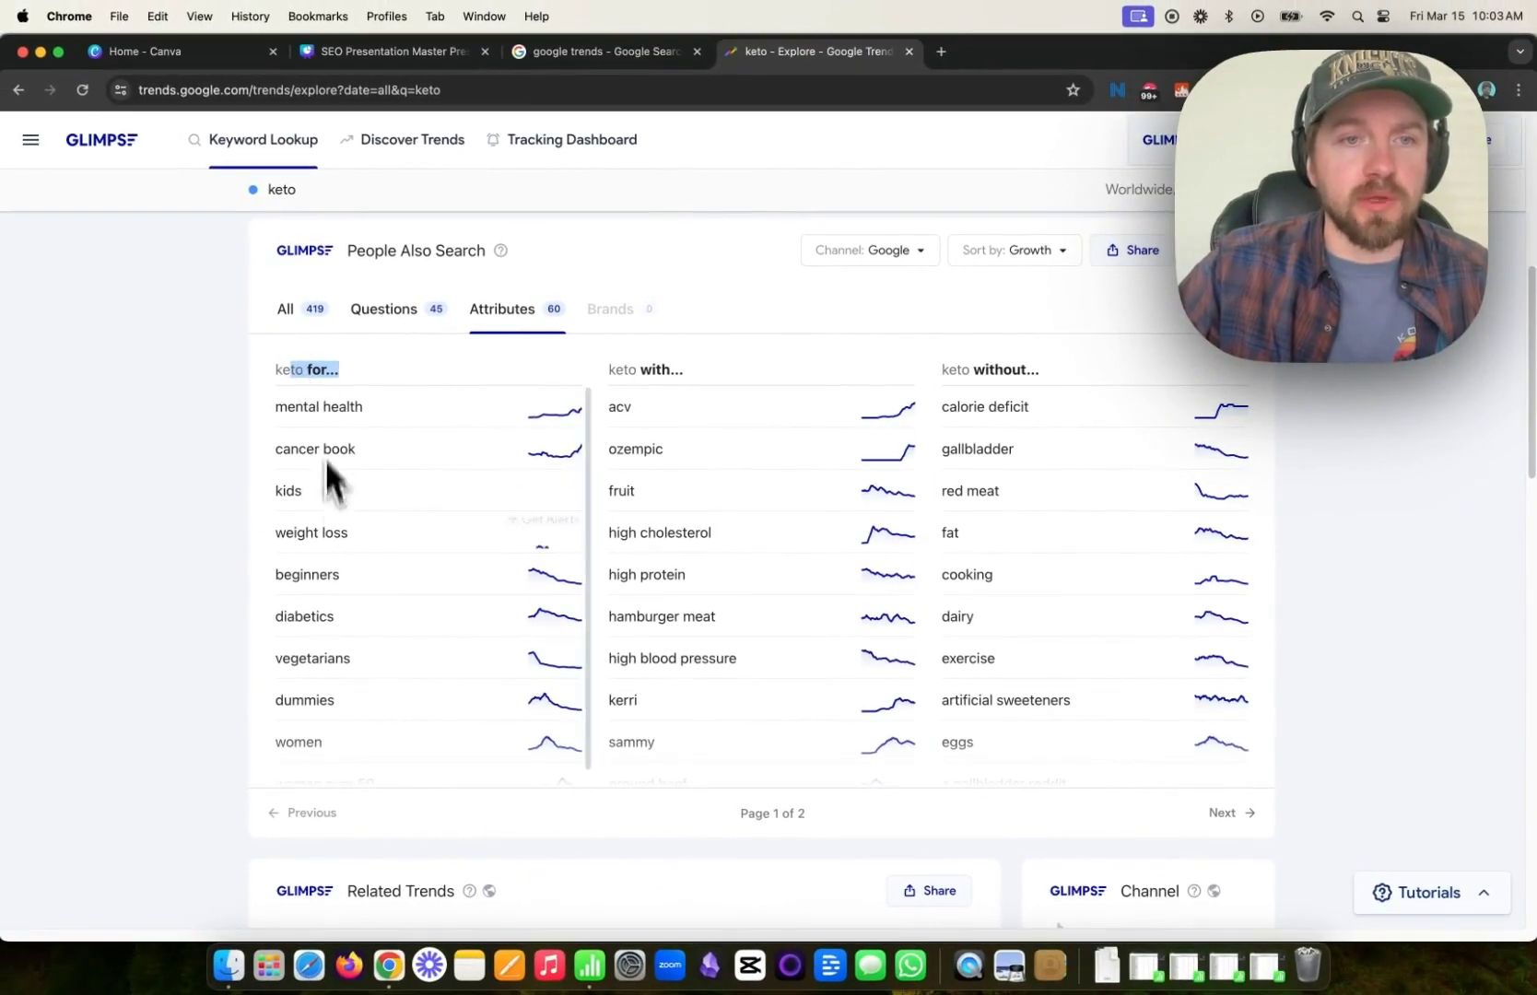
scroll(1083, 705, "down", 1)
scroll(1096, 645, "down", 7)
scroll(585, 359, "up", 1)
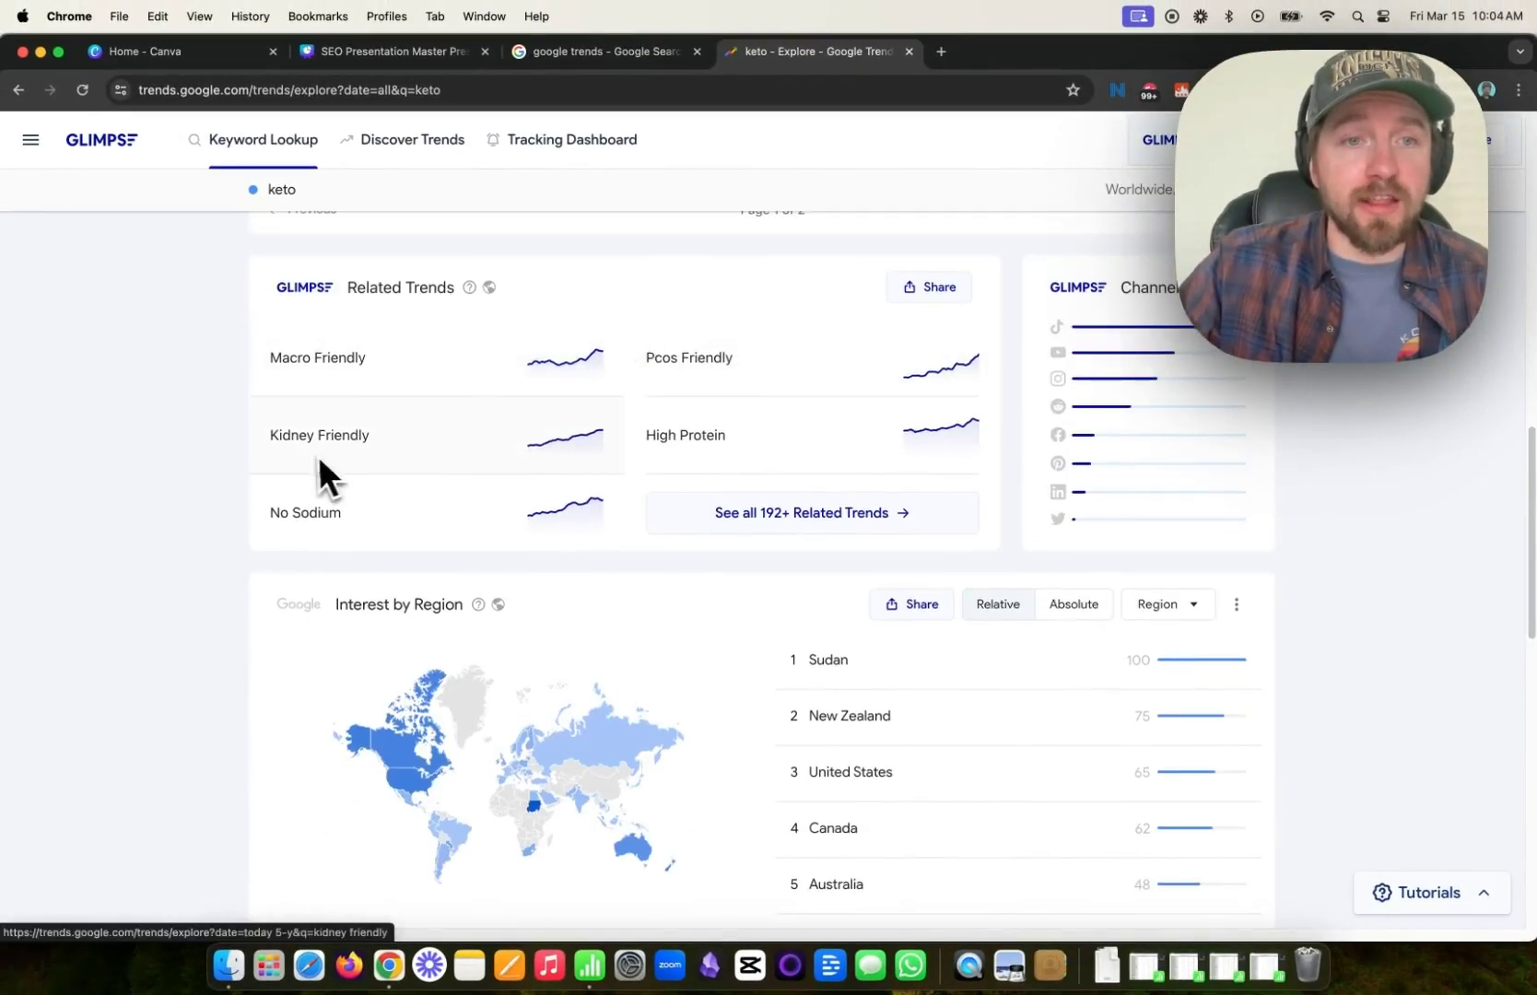
Step: Load the full list of 192+ Related Trends for keto
scroll(829, 469, "down", 1)
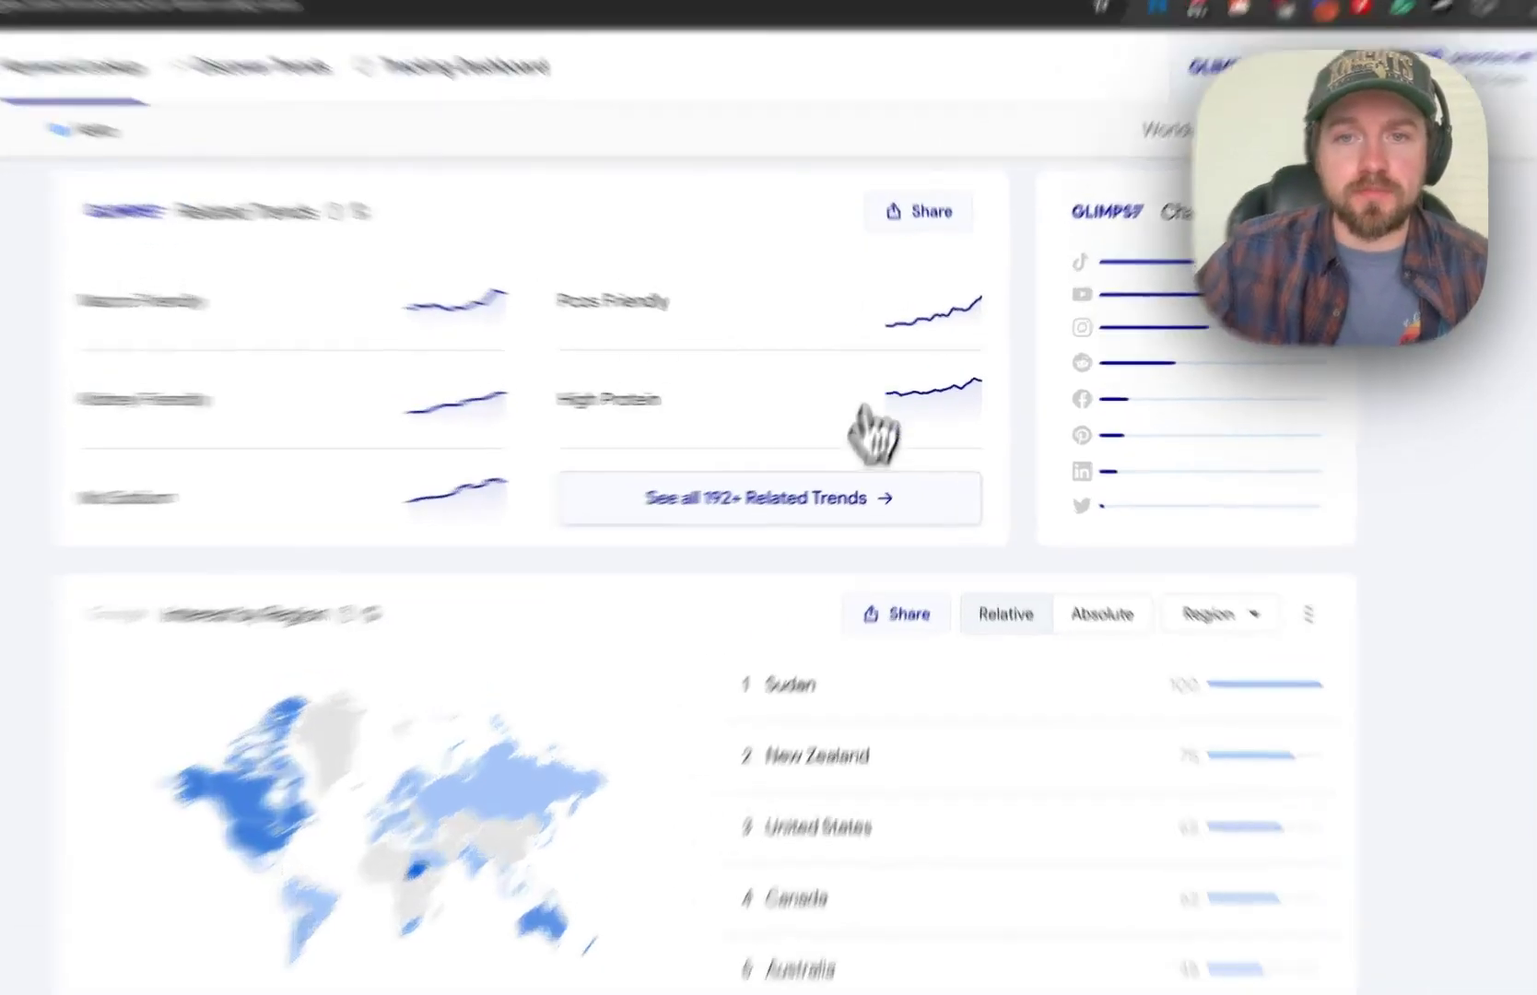
left_click(852, 481)
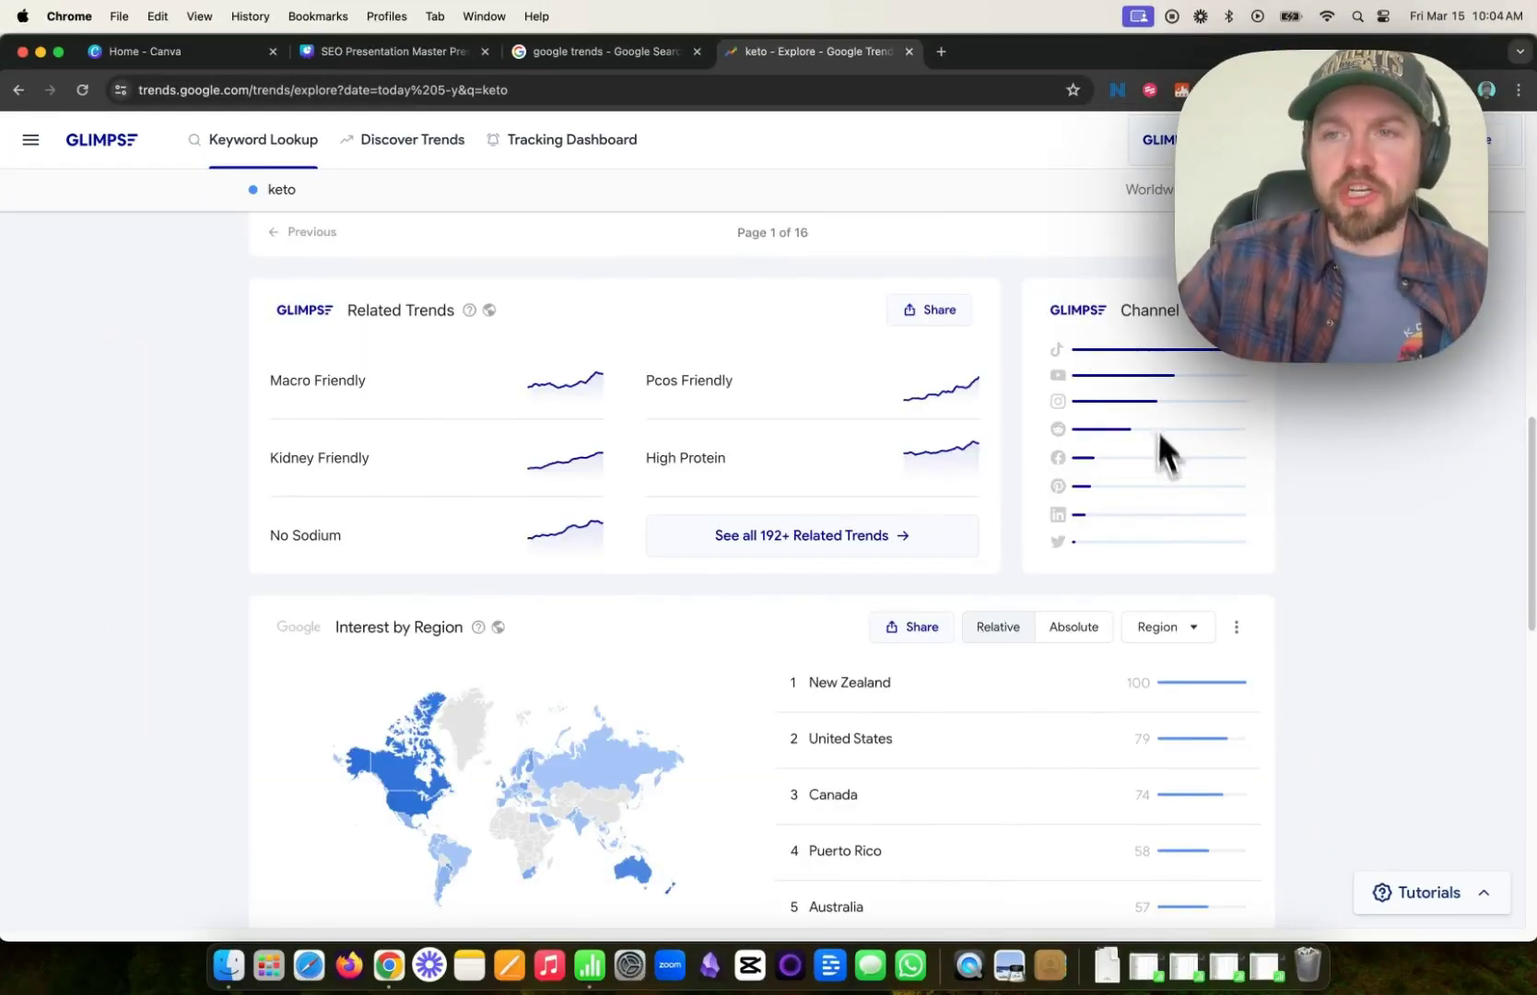
Step: Zoom the keto Topic Map in and out to reveal vegan, healthy and vegetarian clusters
scroll(1166, 460, "down", 10)
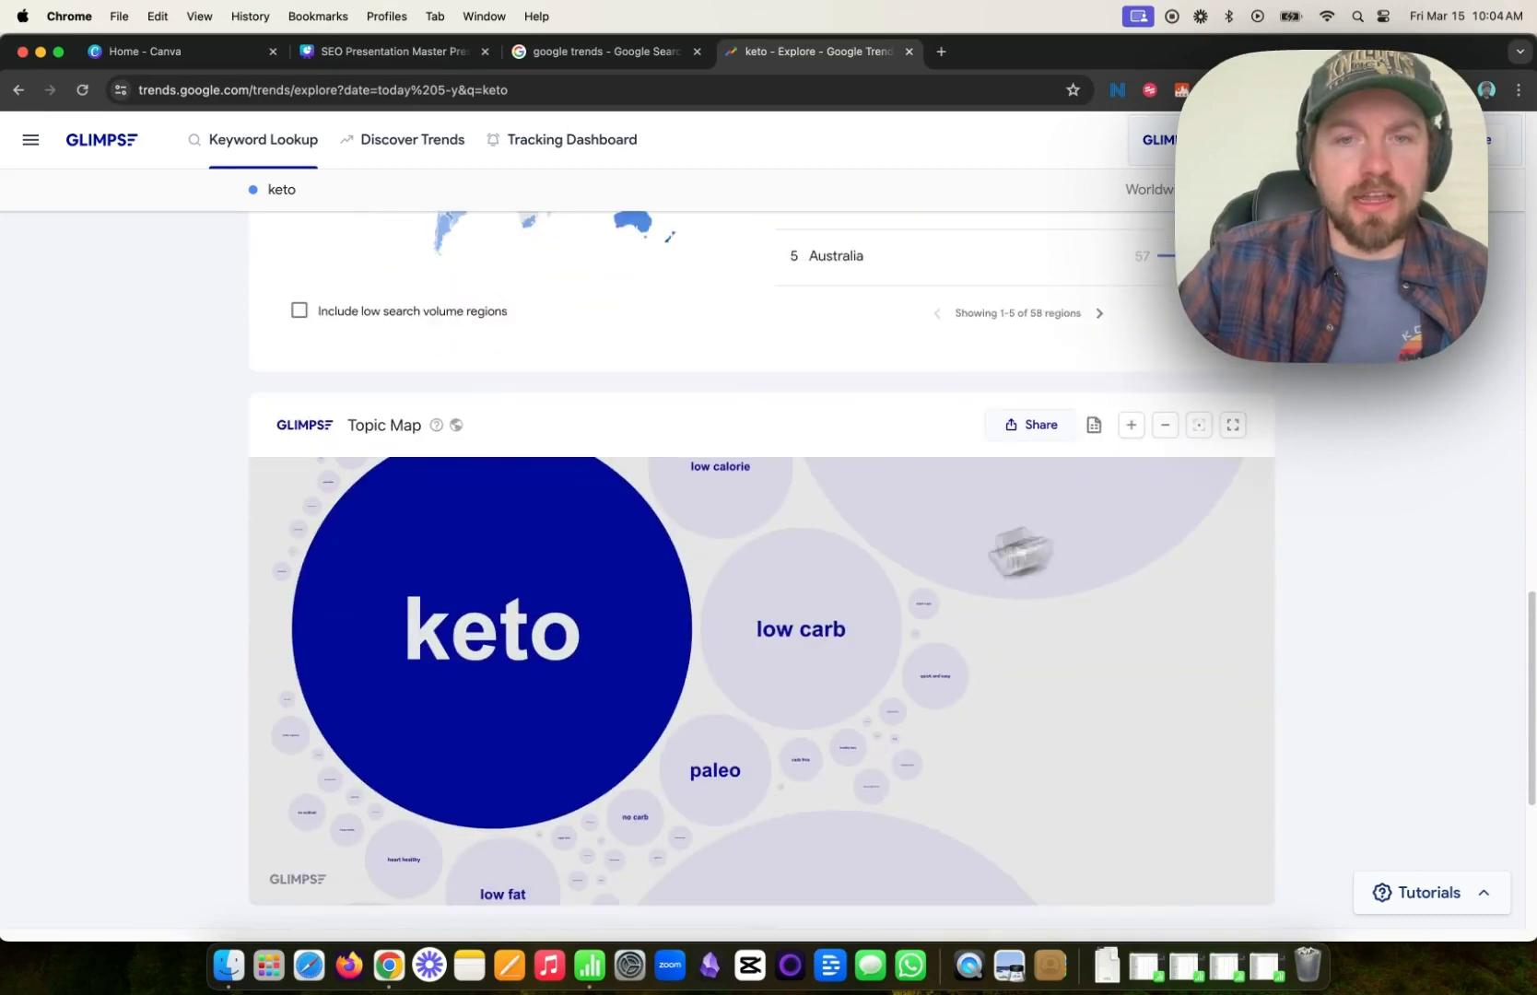
scroll(875, 652, "down", 4)
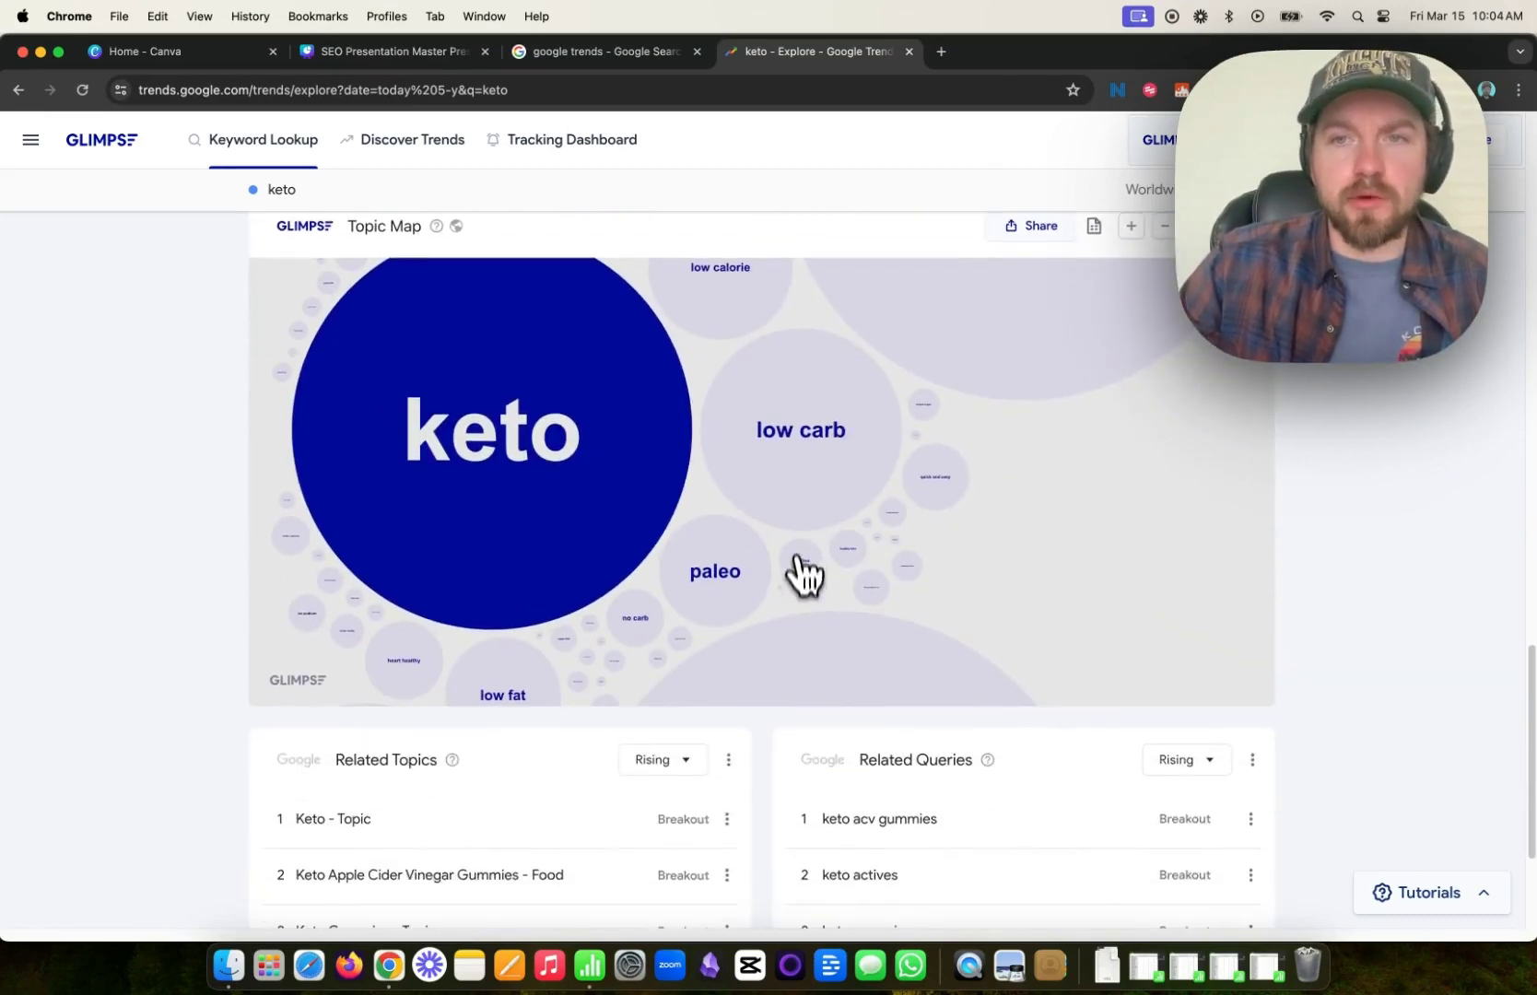
scroll(806, 570, "up", 3)
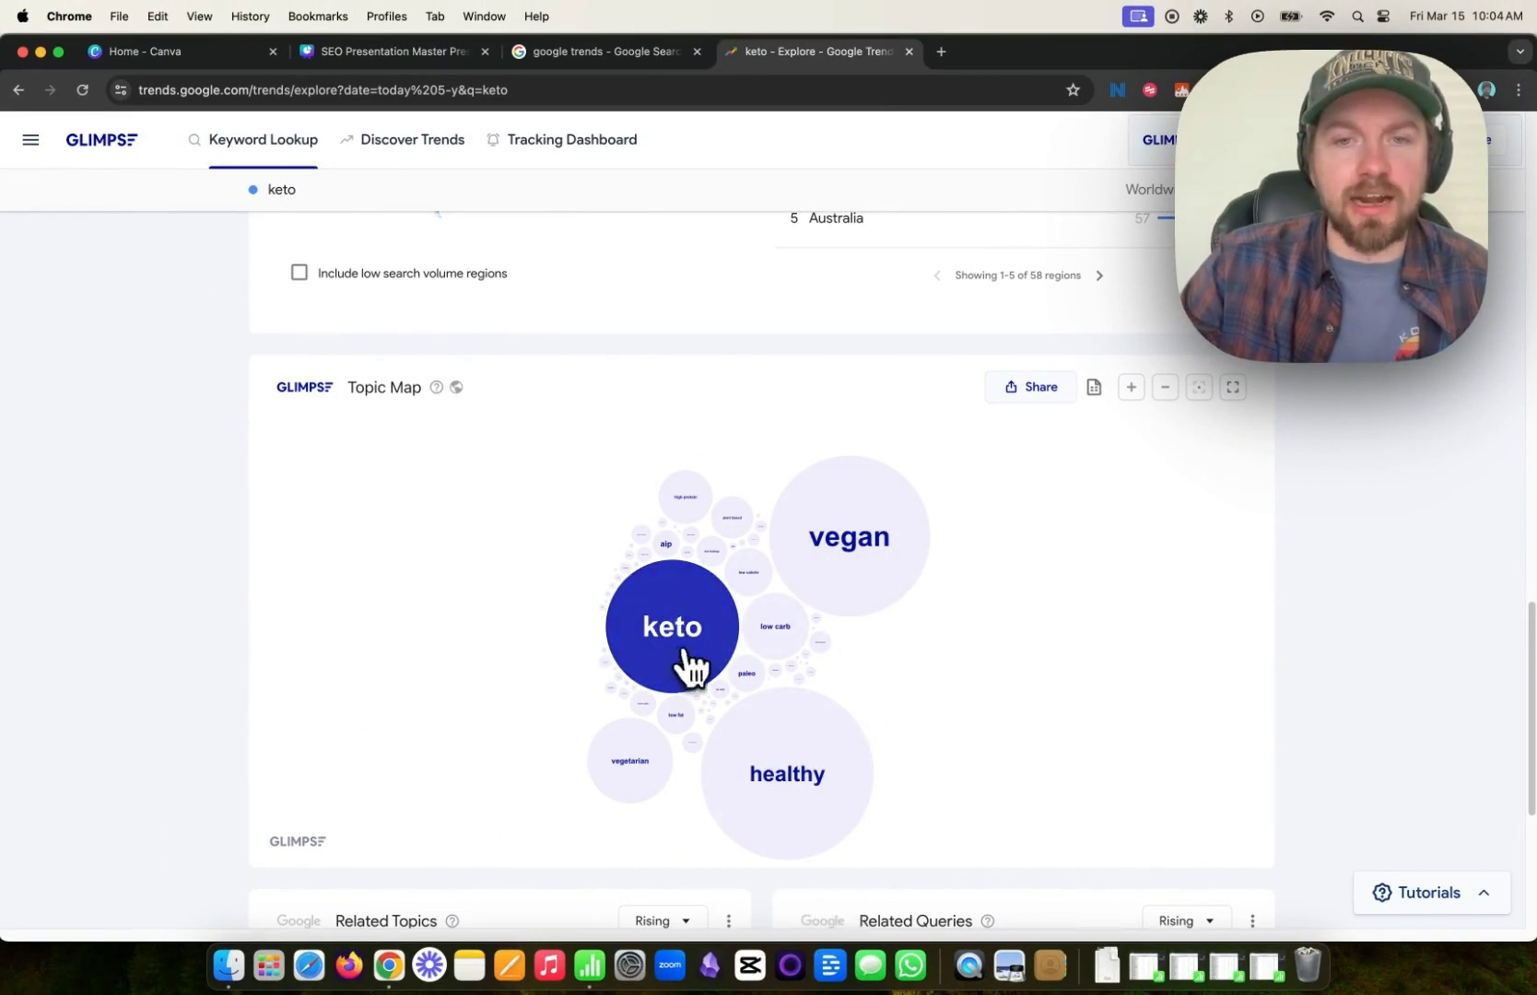
scroll(689, 671, "up", 3)
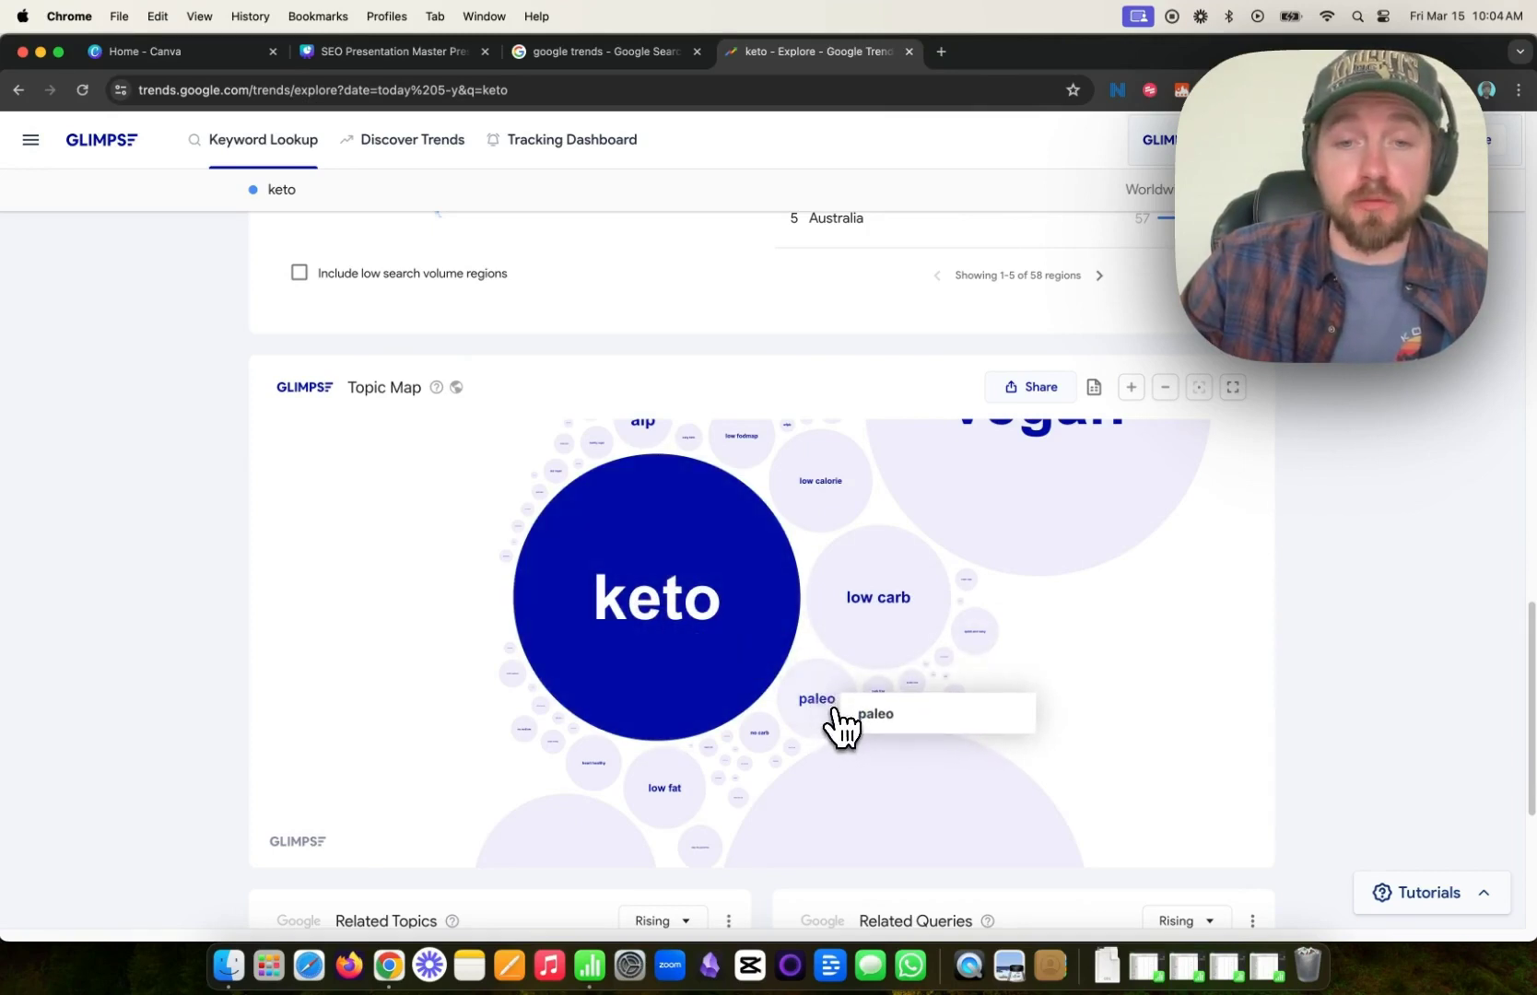
scroll(783, 755, "up", 3)
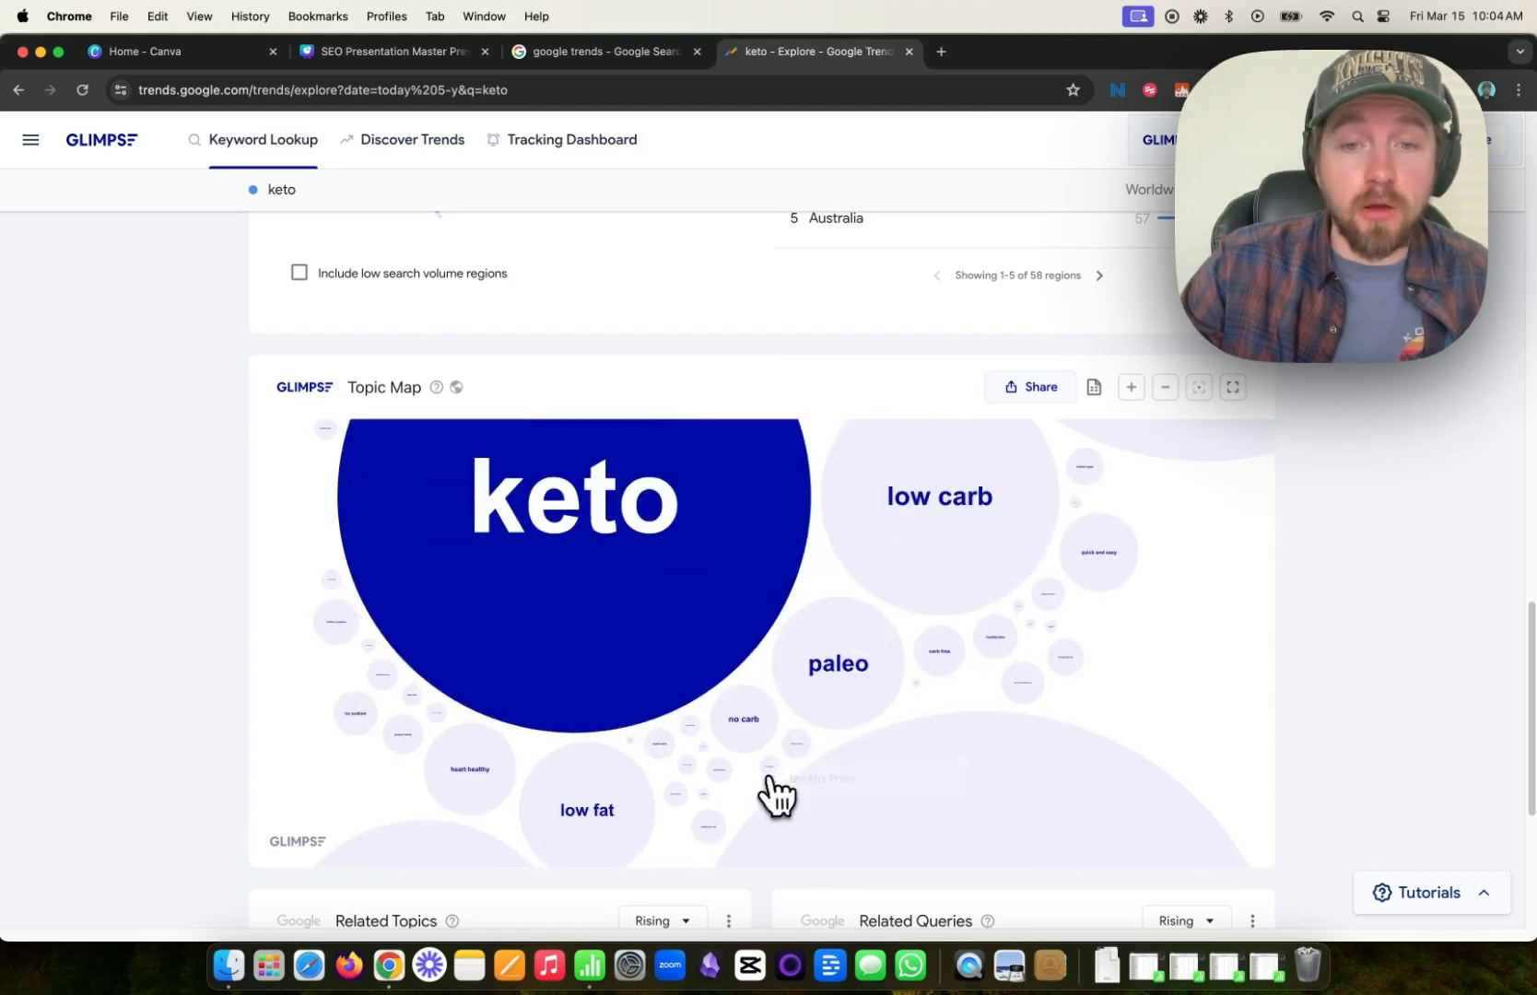
scroll(763, 644, "down", 3)
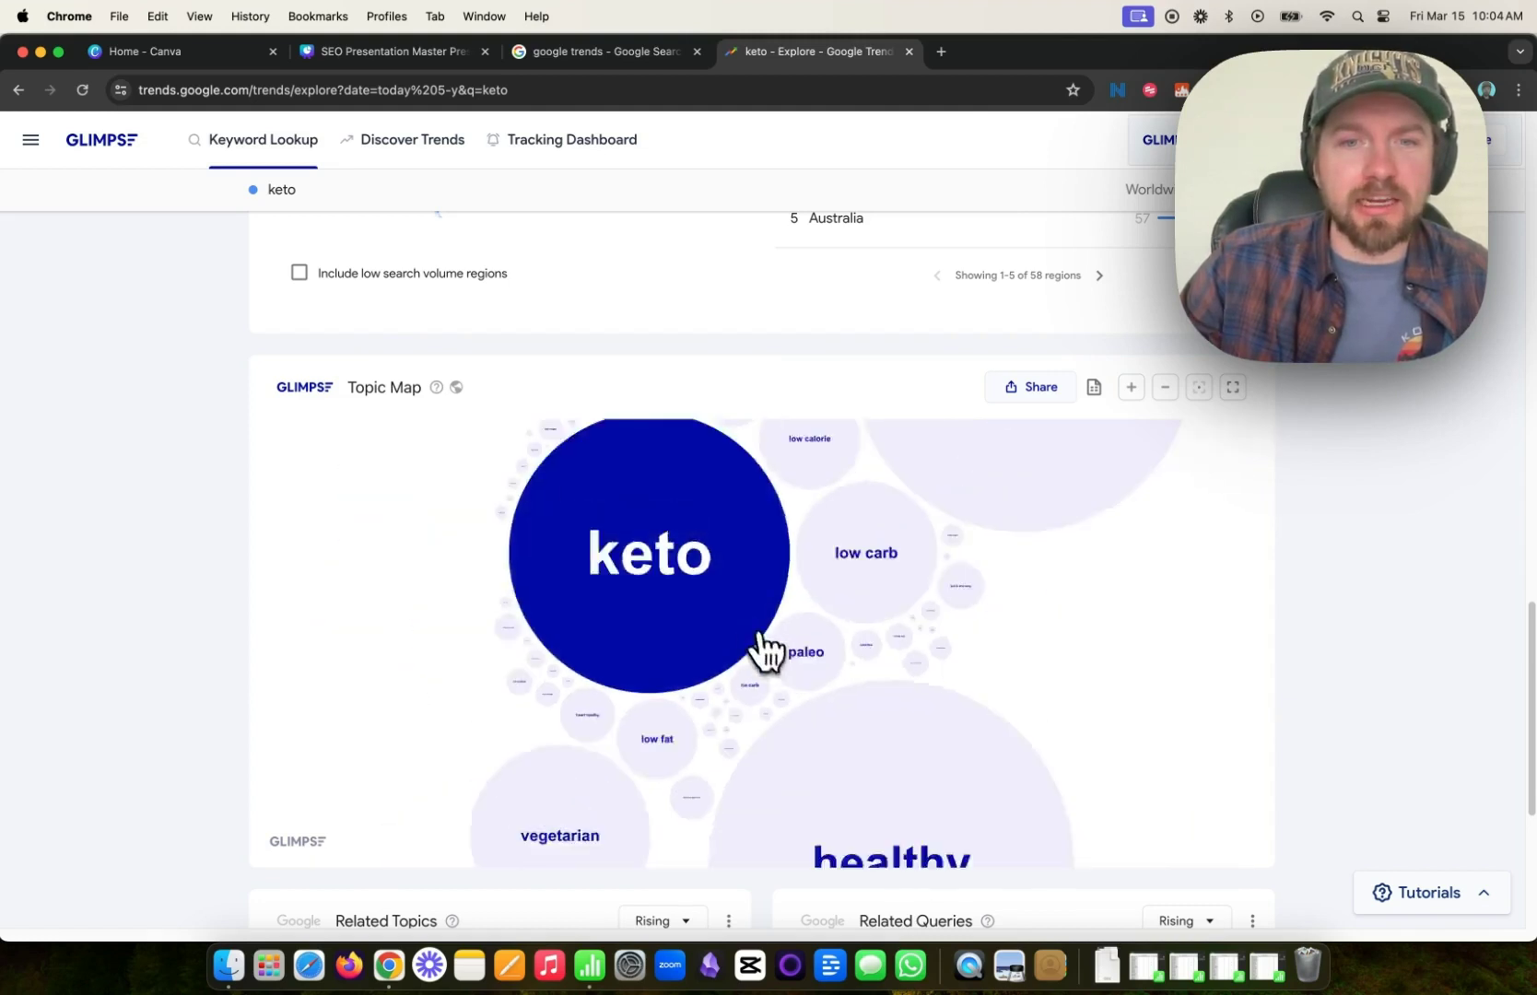
scroll(769, 635, "down", 2)
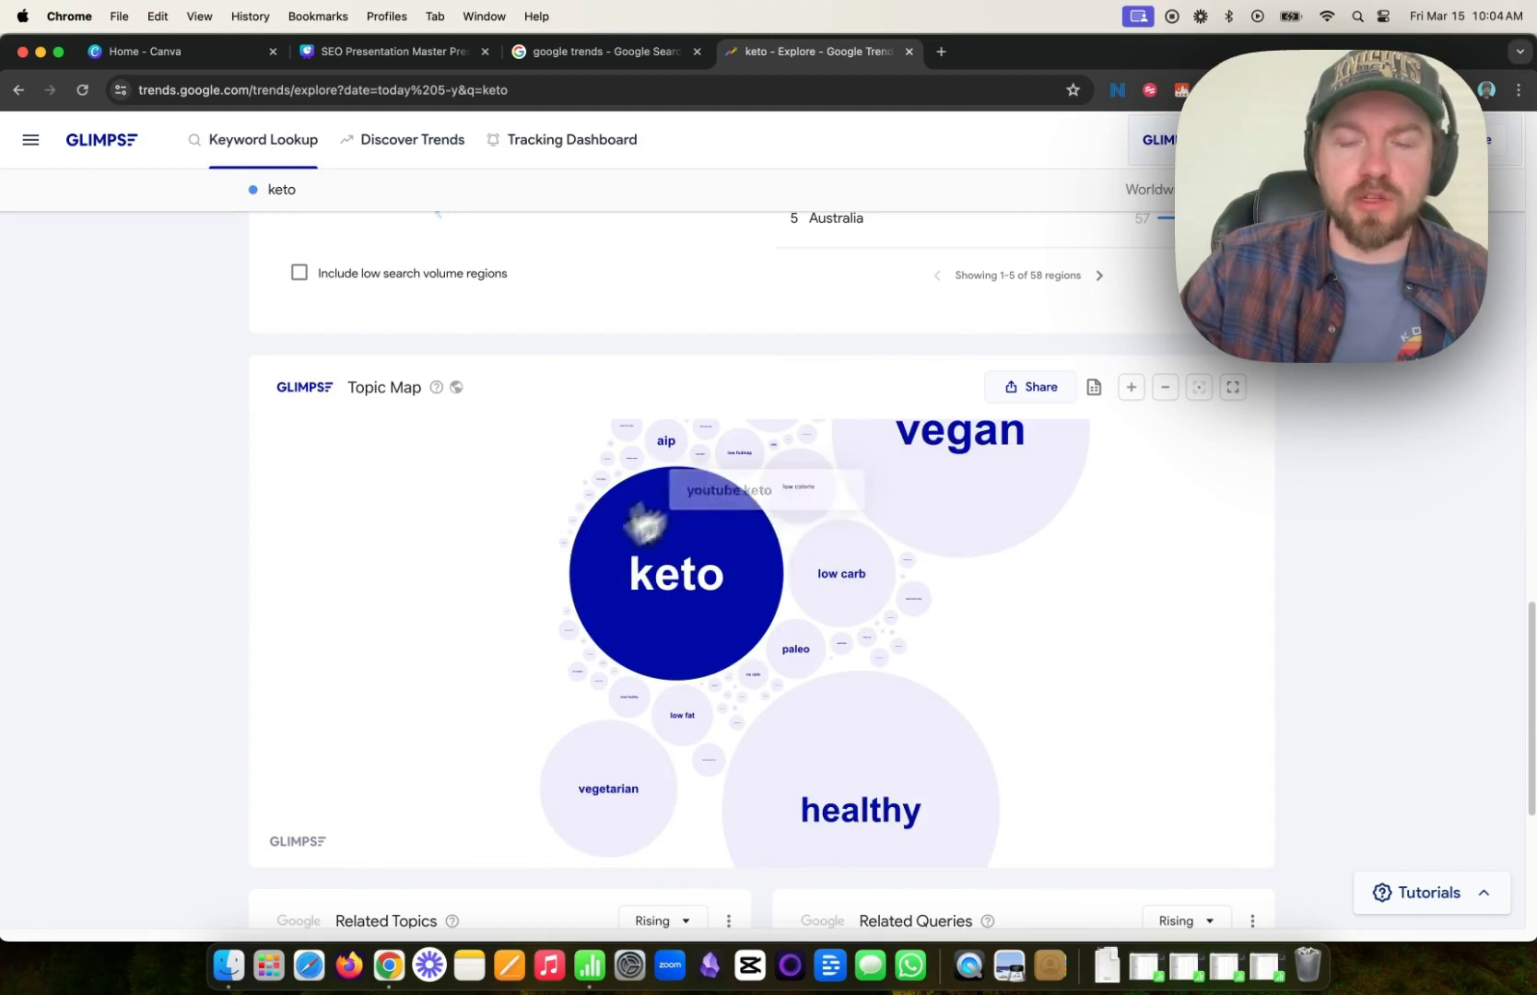
scroll(1353, 576, "down", 2)
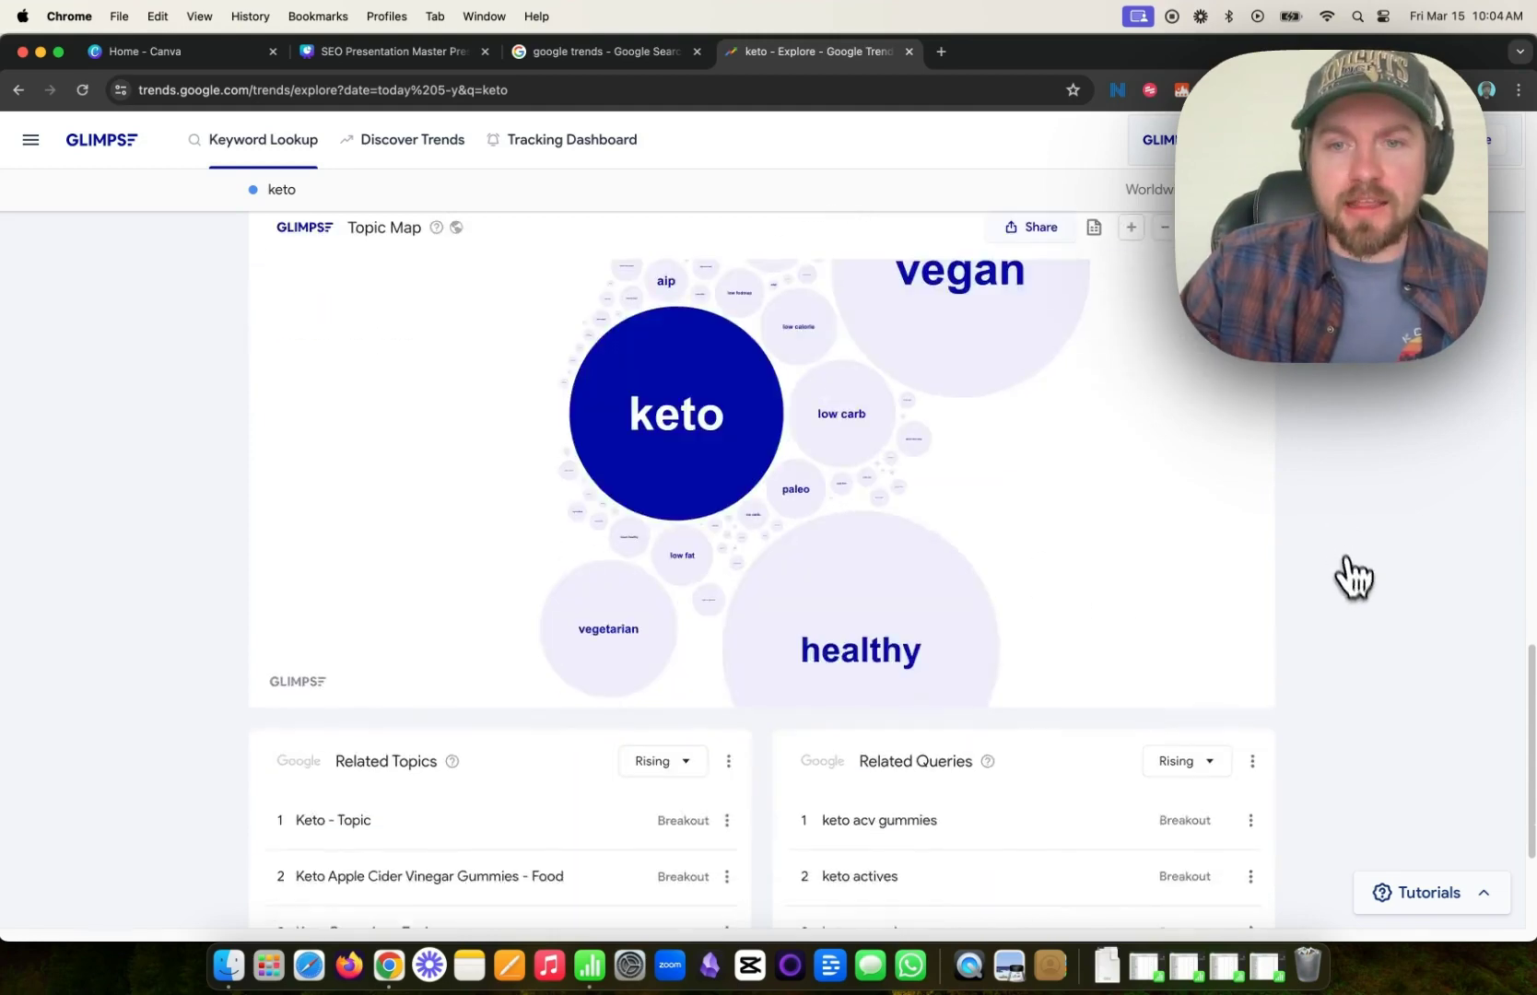
scroll(1353, 576, "down", 3)
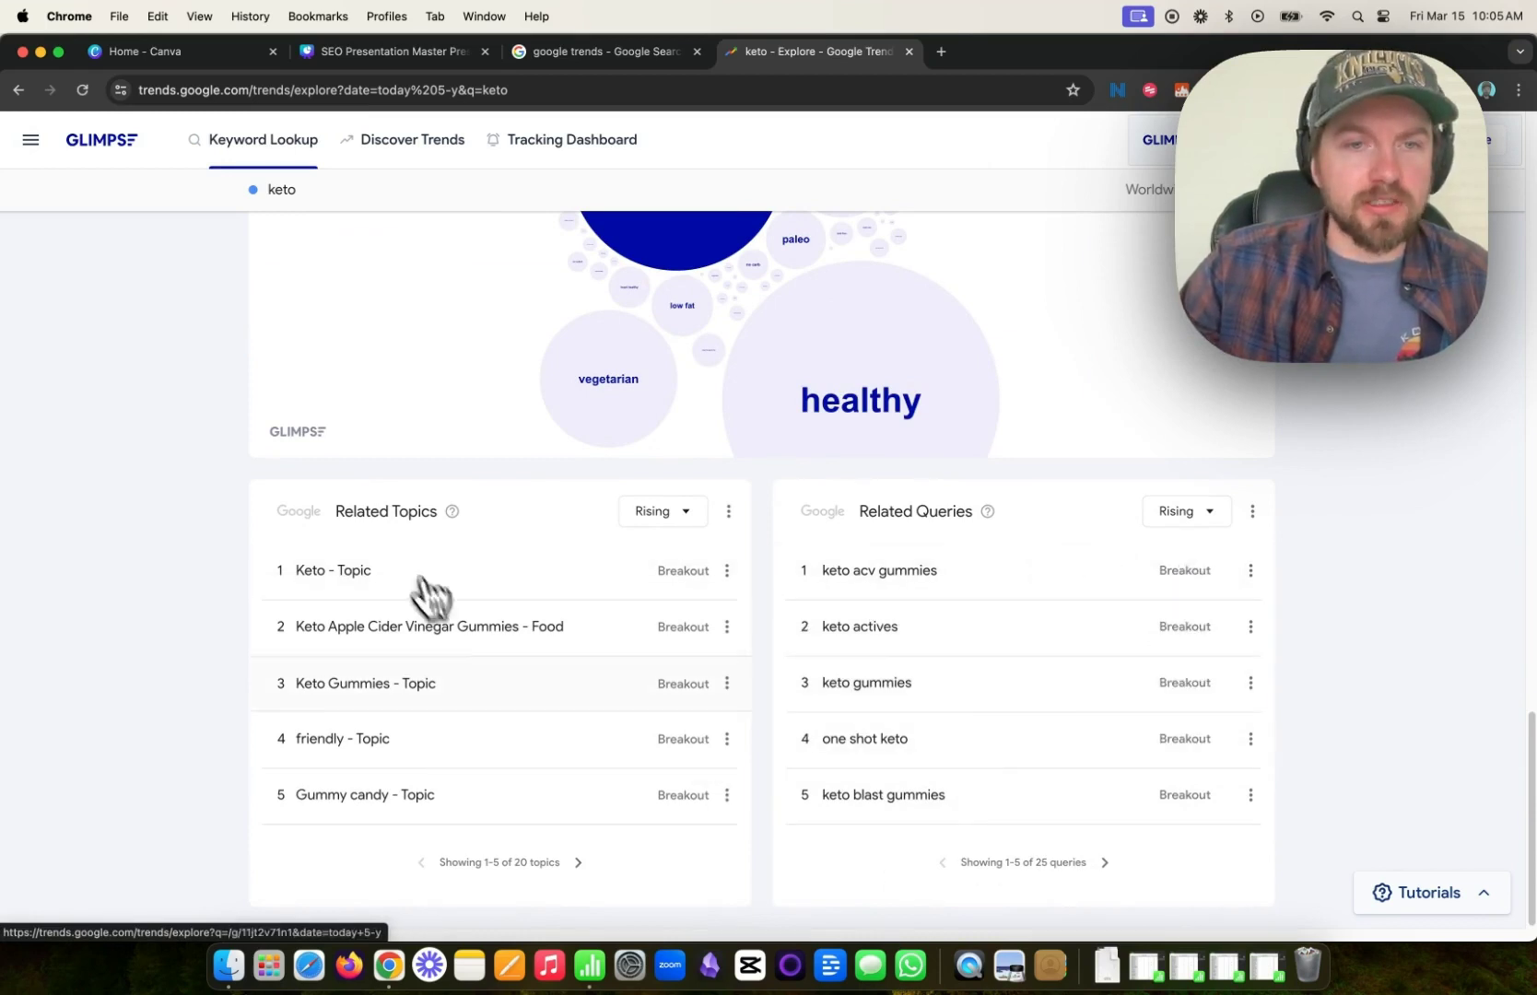
scroll(543, 691, "up", 10)
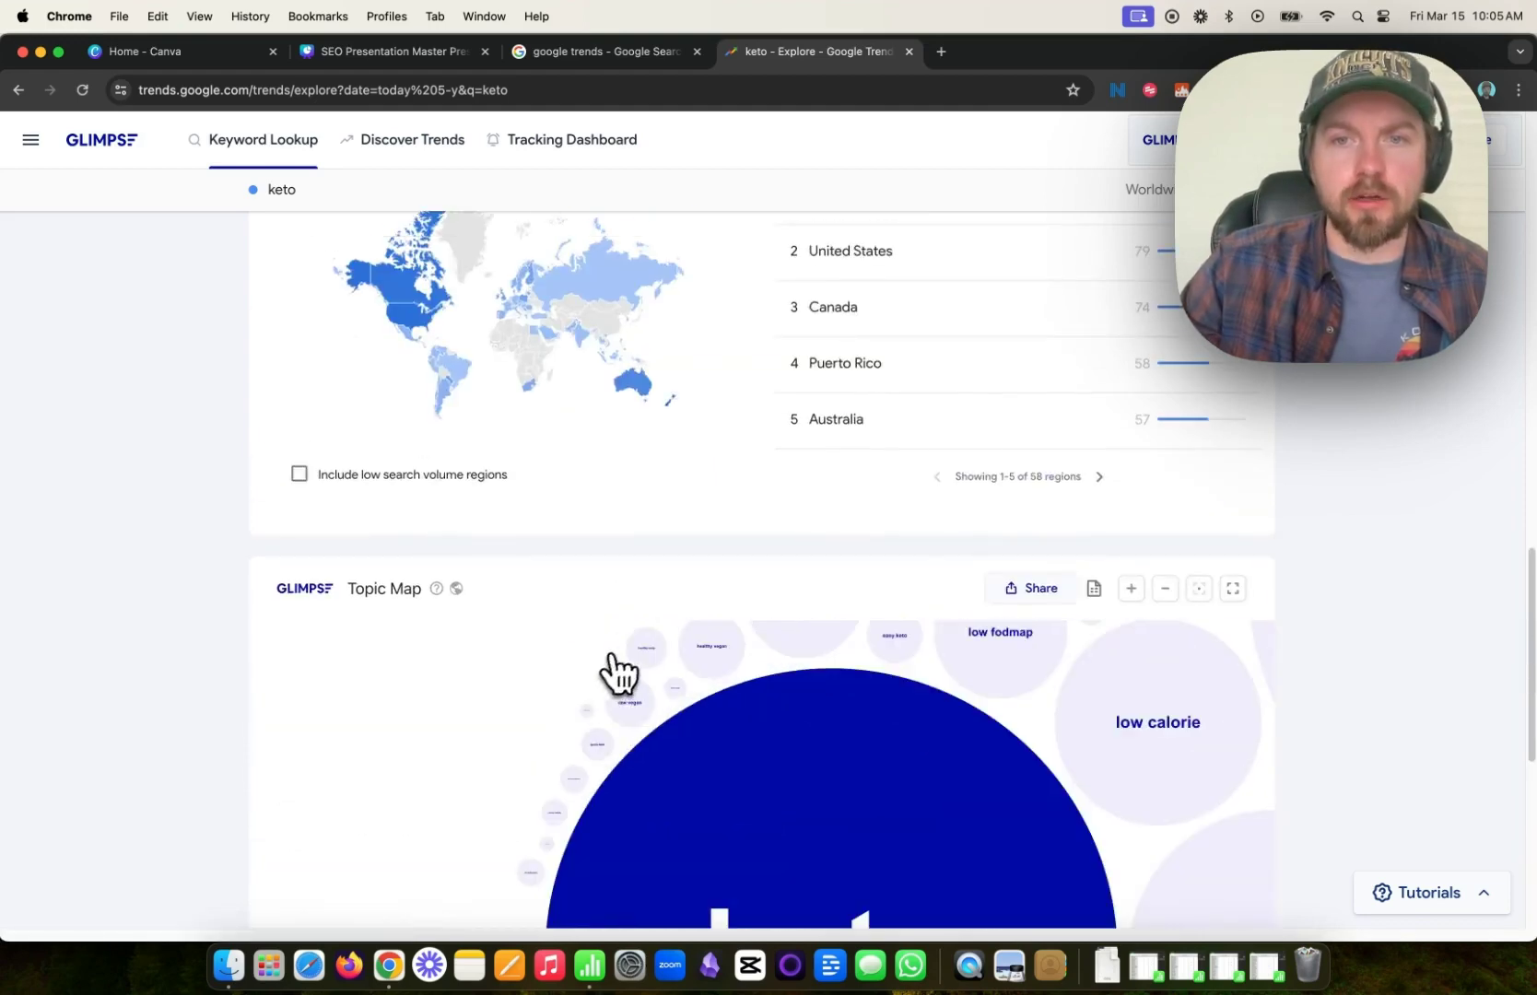
scroll(1268, 404, "up", 15)
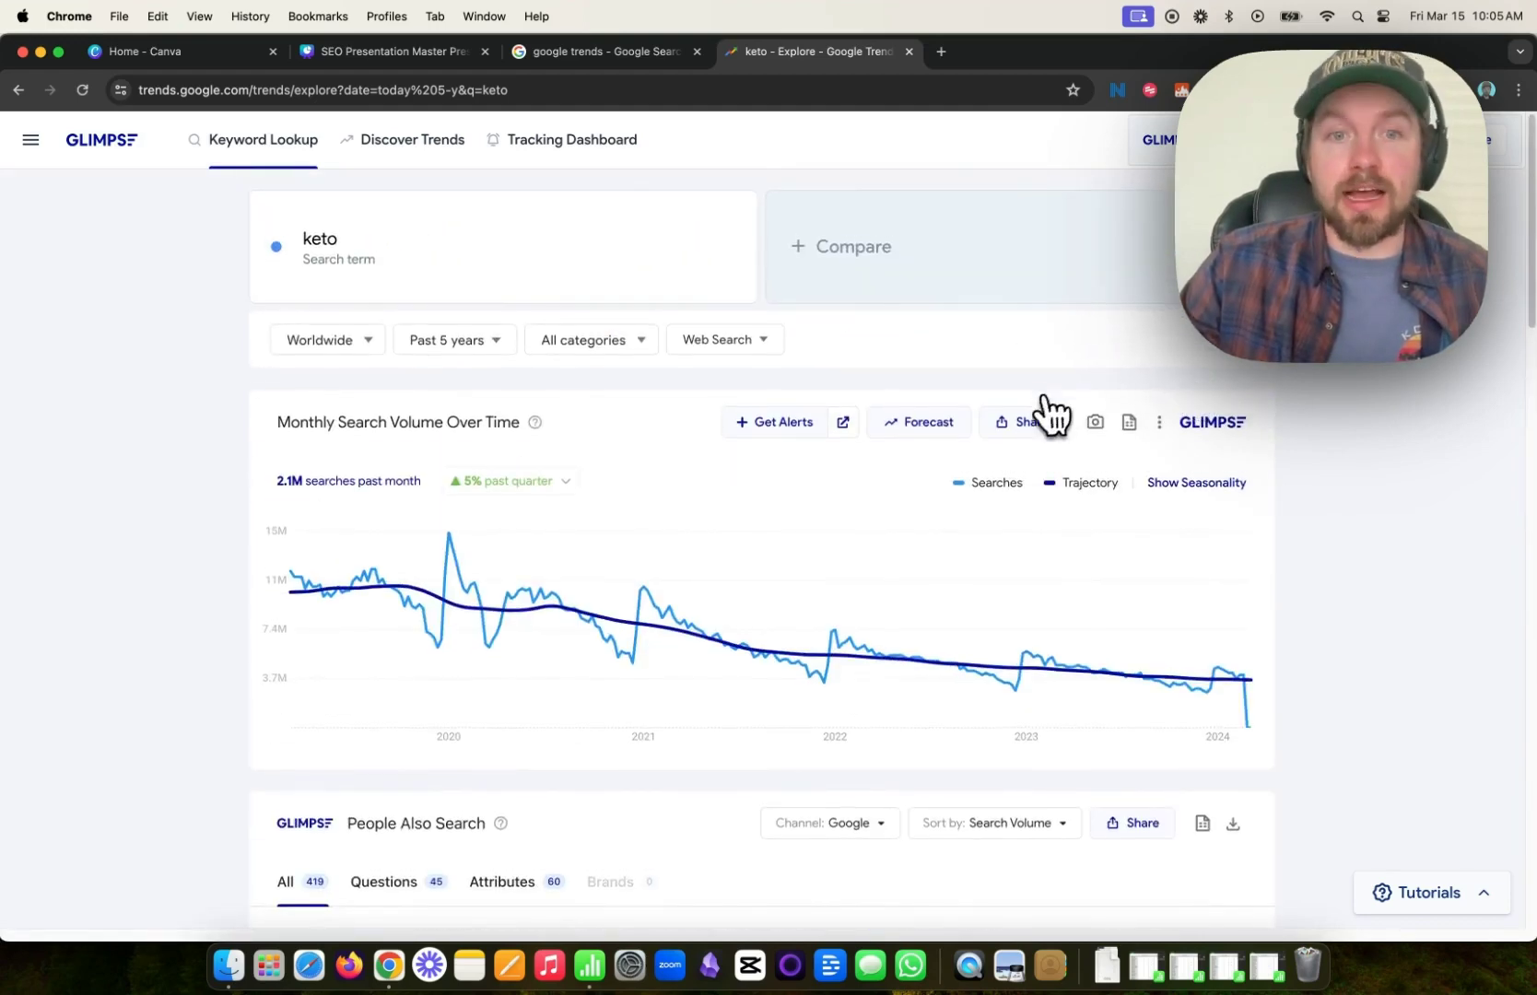
Step: Browse Discover Trending Topics, showing Home's 8,535 topics across Furniture, Home Decor, Home Improvement and Kitchen
left_click(405, 147)
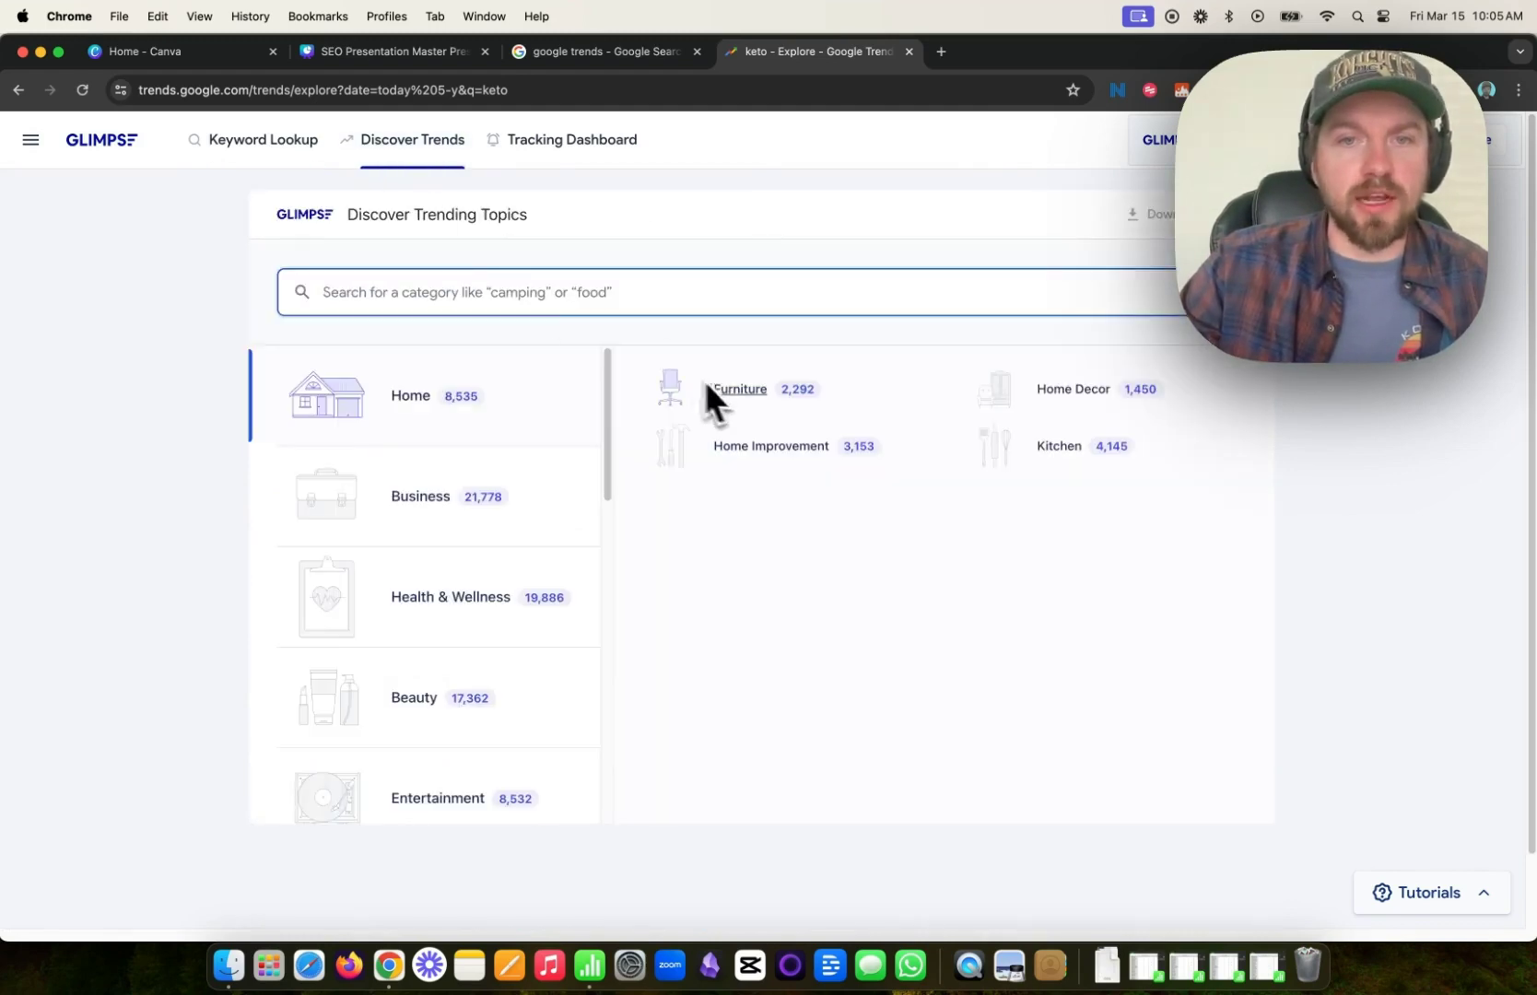
scroll(421, 524, "down", 5)
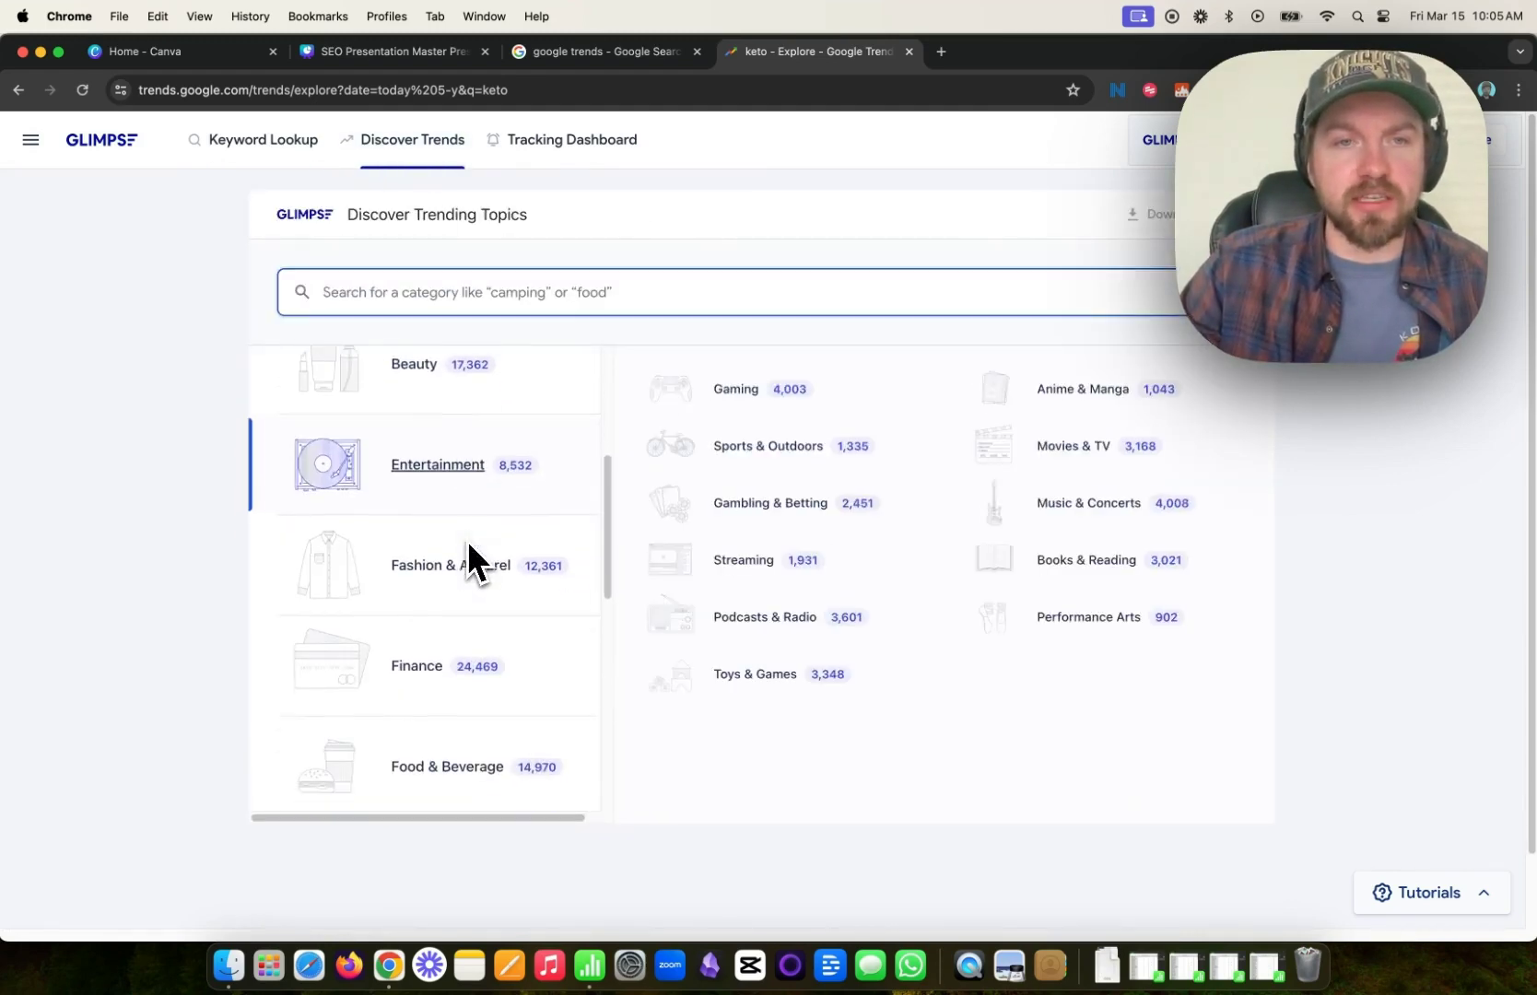
left_click(569, 150)
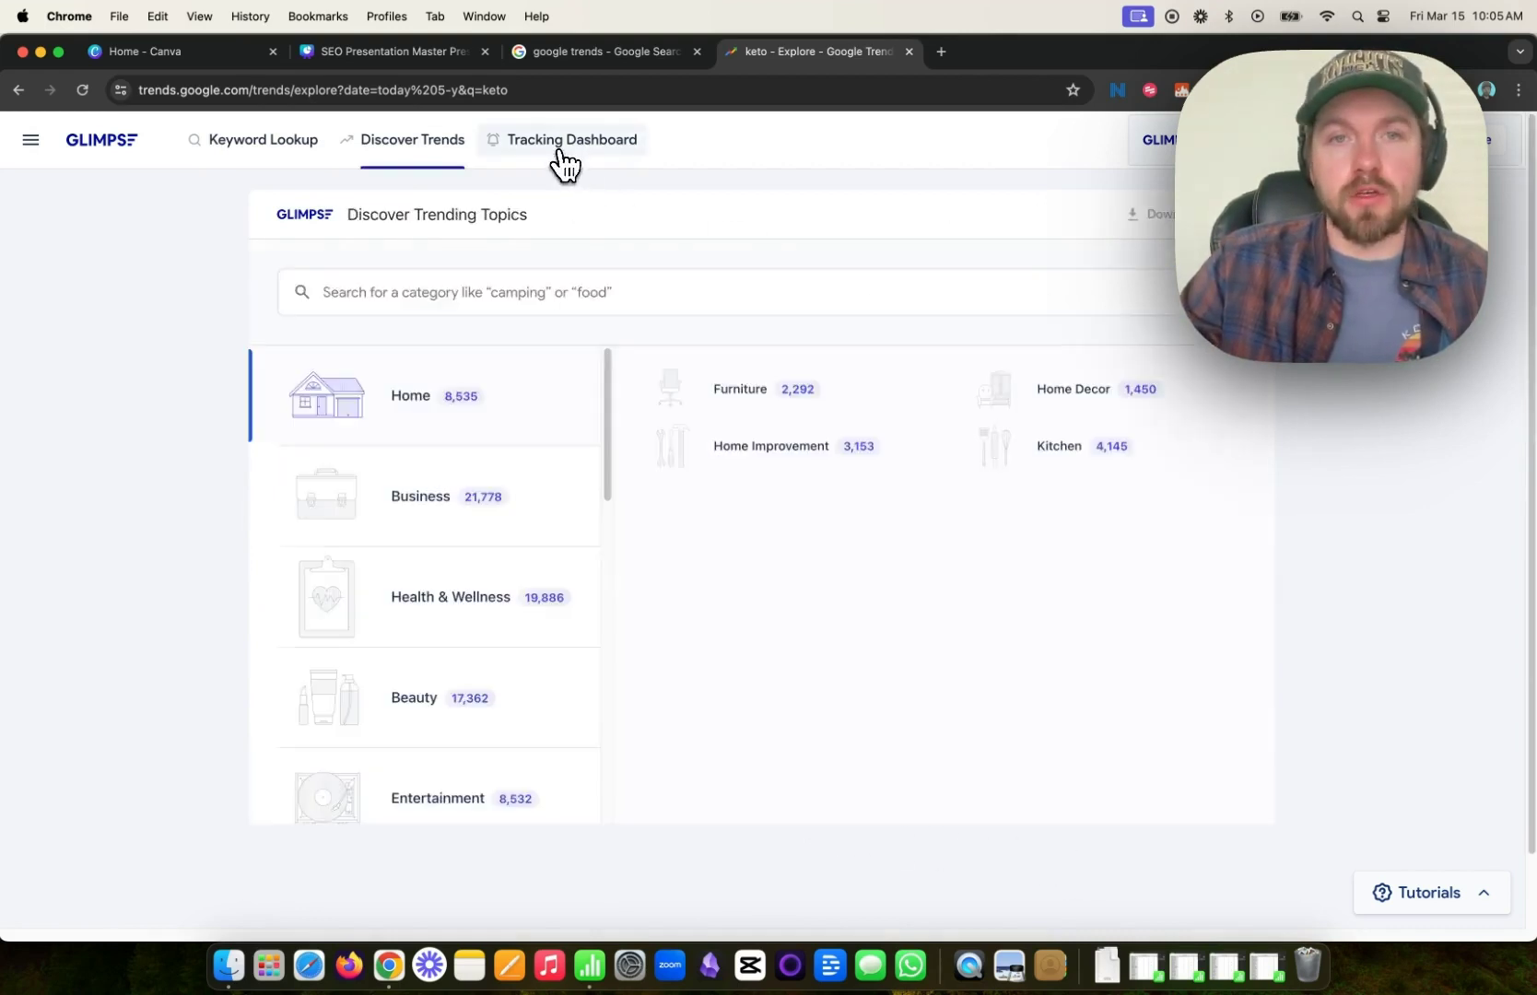
Step: Check the empty Tracking Dashboard, then go back to the keto Keyword Lookup
left_click(594, 153)
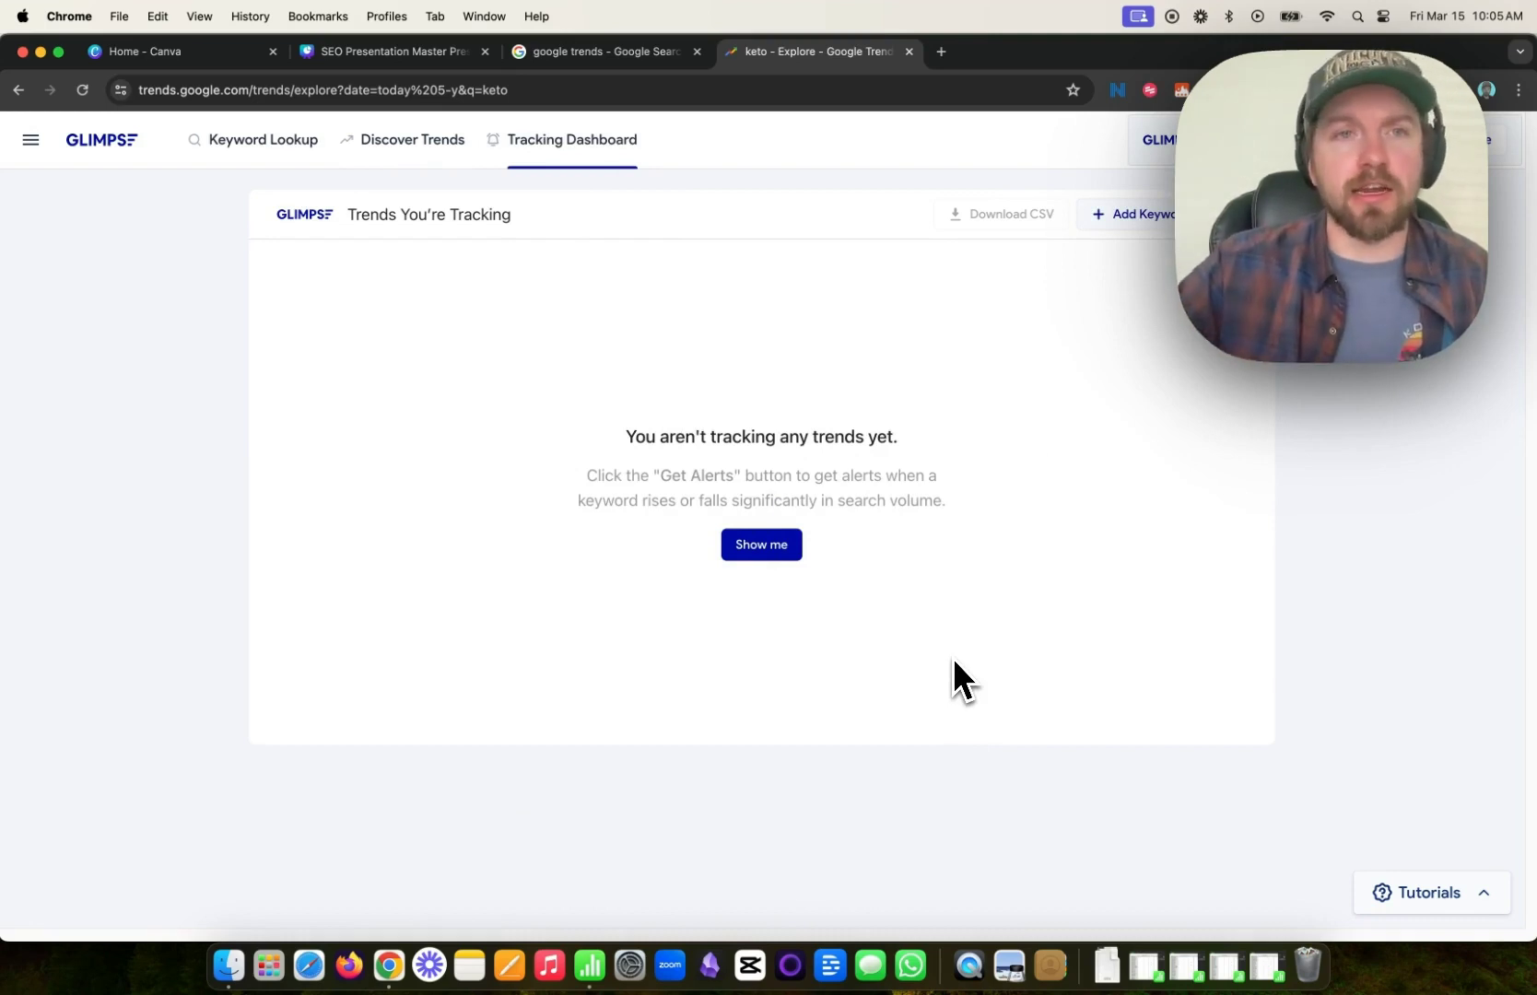
left_click(276, 143)
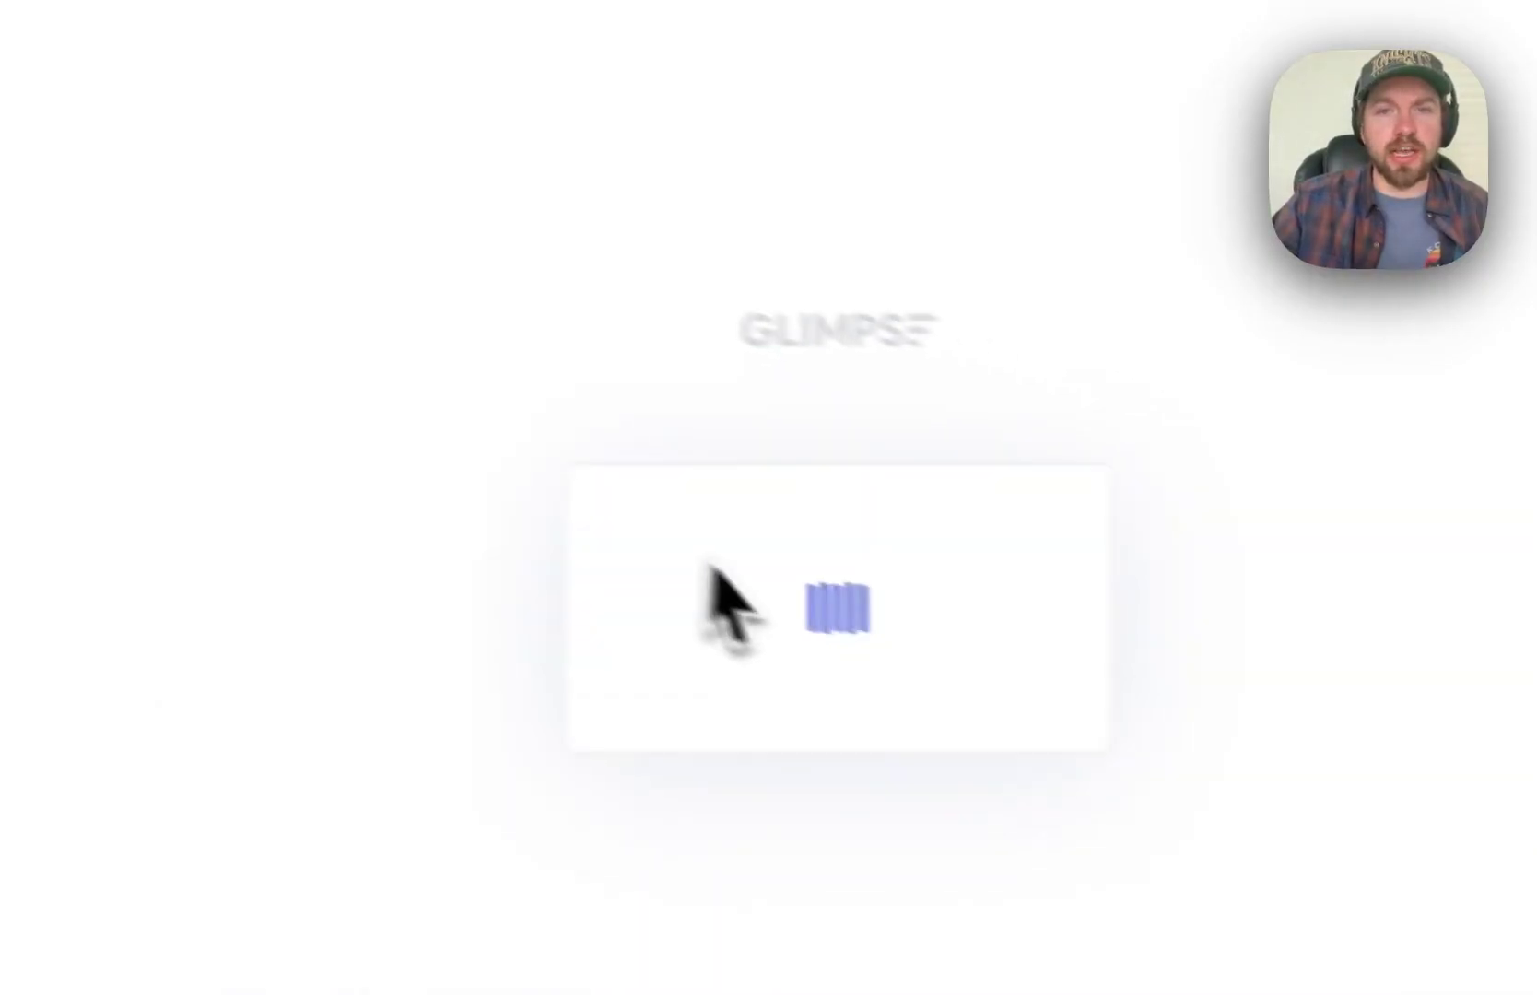
Step: Review the plans: Hobbyist free, Pro $40/mo, Expert $199/mo and Enterprise
scroll(857, 562, "down", 4)
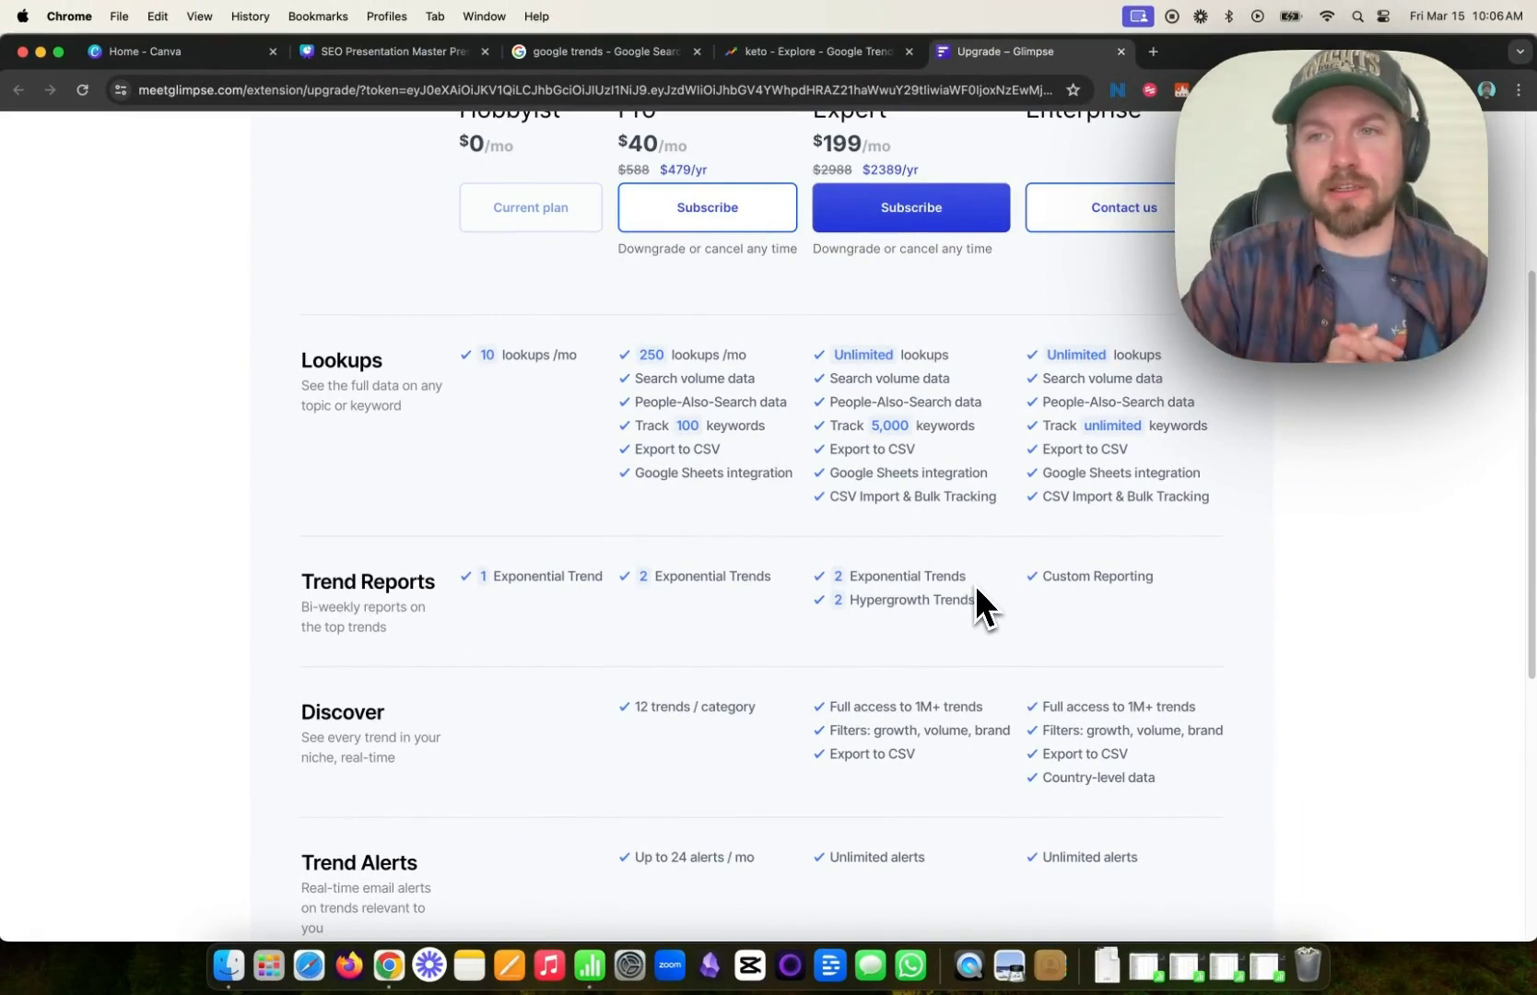
scroll(805, 645, "up", 4)
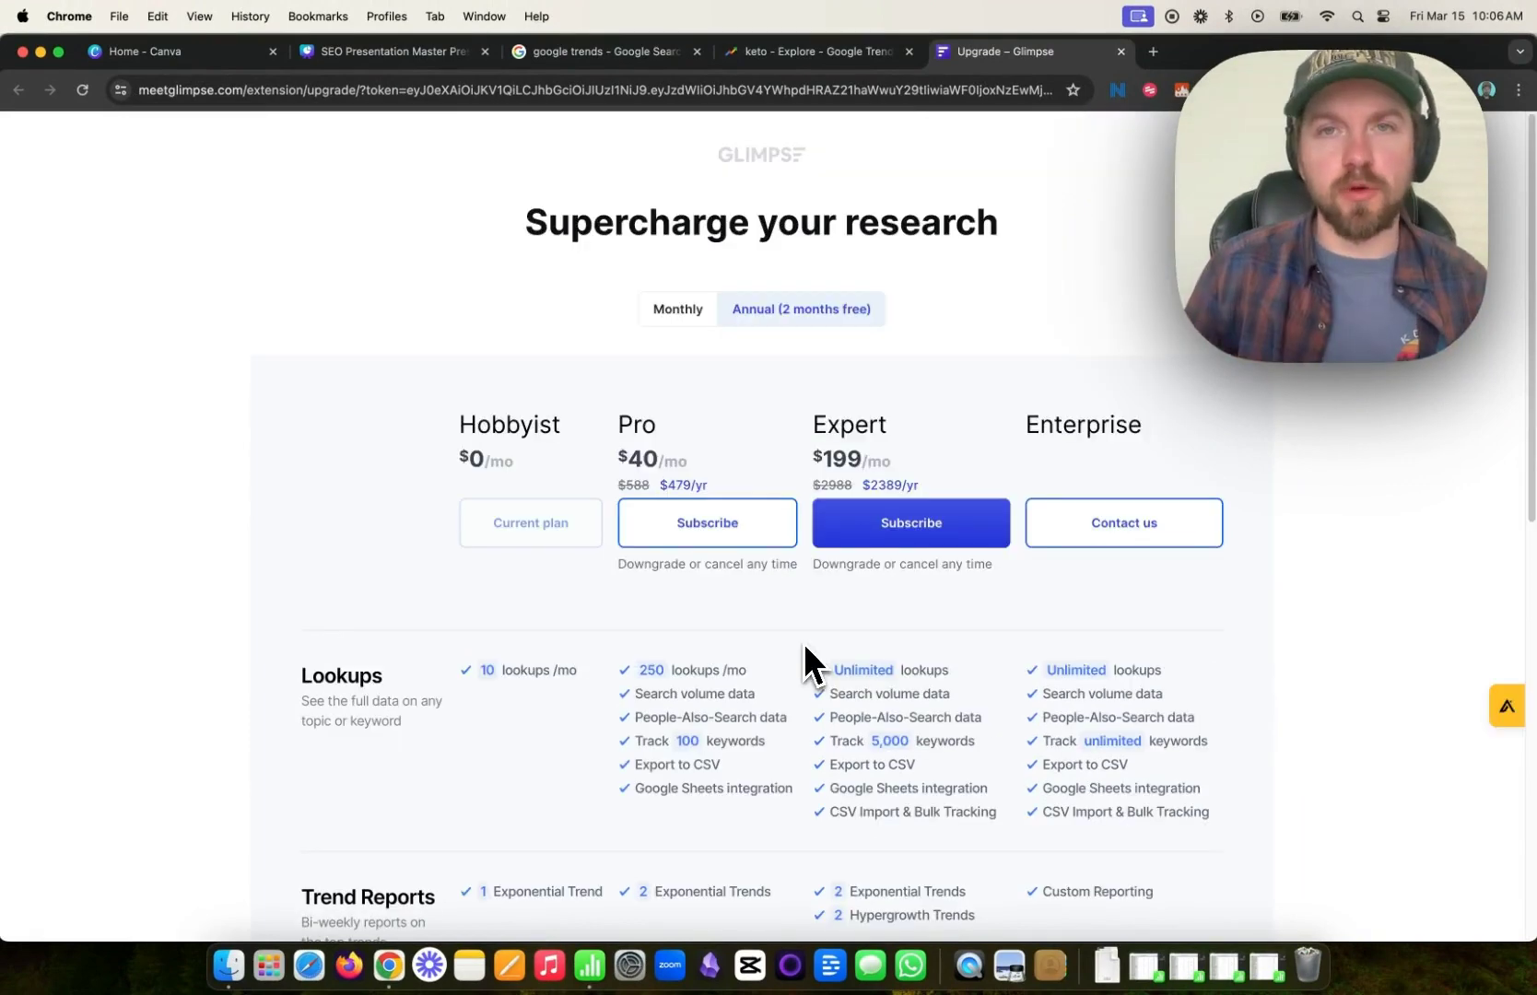